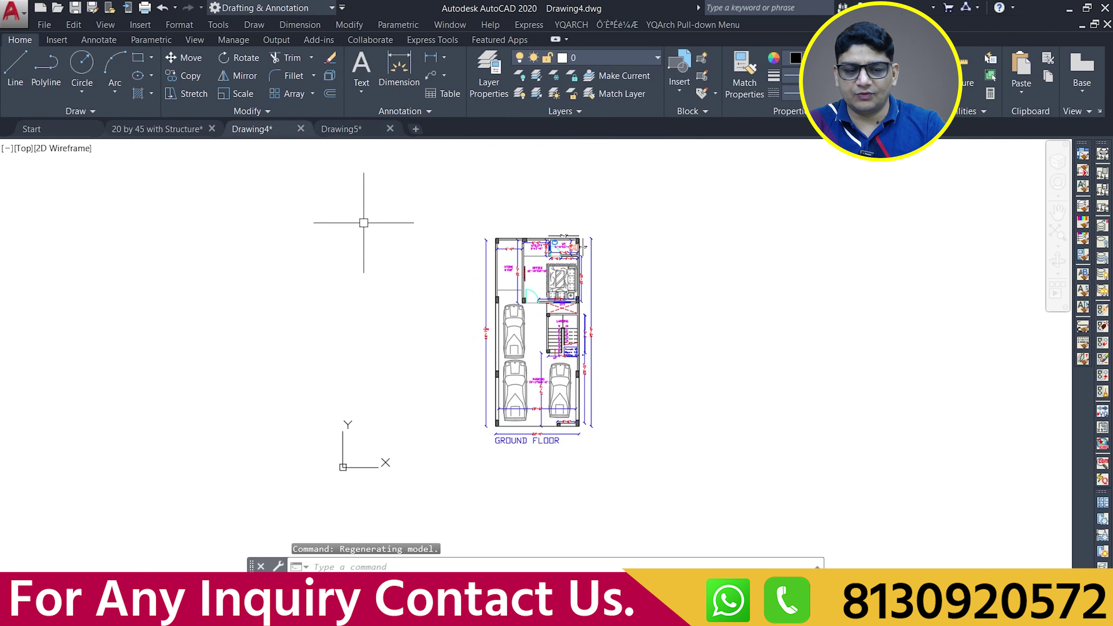
Move and align the UCS origin in the Drawing4 ground-floor plan, then Save As GF
{"action": "left_click", "coordinate": [330, 484]}
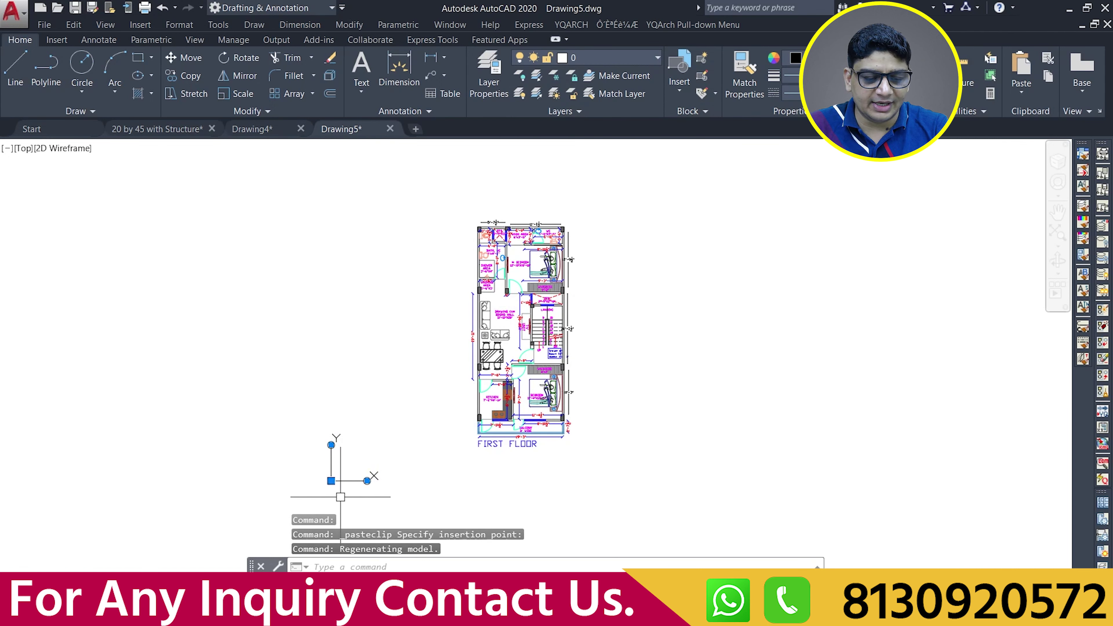
{"action": "scroll", "coordinate": [457, 418], "scroll_direction": "up", "scroll_amount": 5}
{"action": "left_click", "coordinate": [252, 129]}
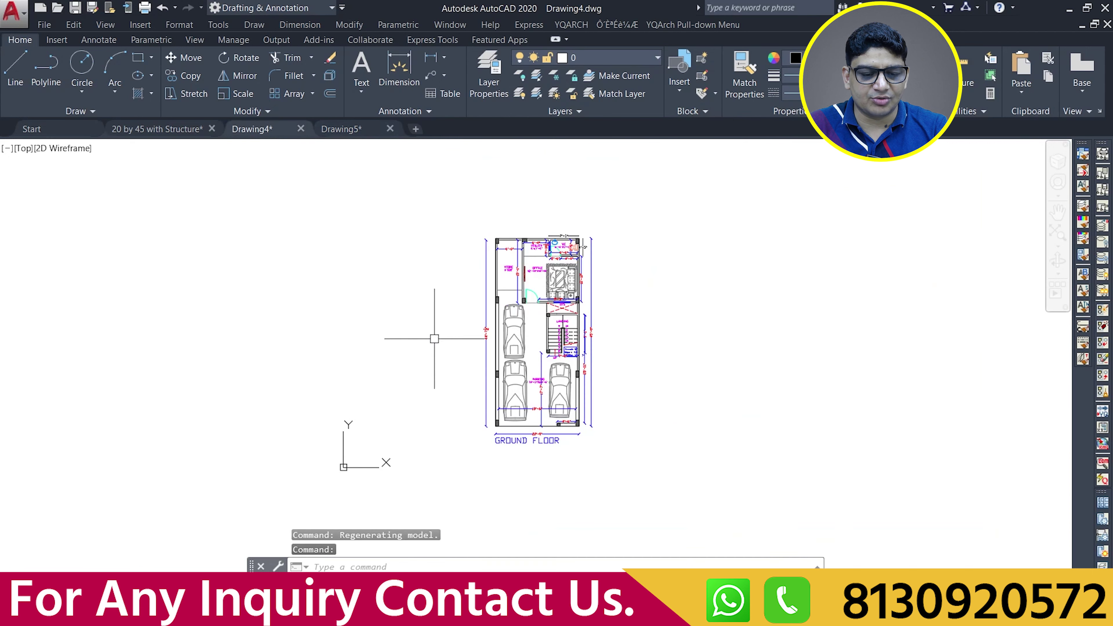
{"action": "left_click", "coordinate": [333, 465]}
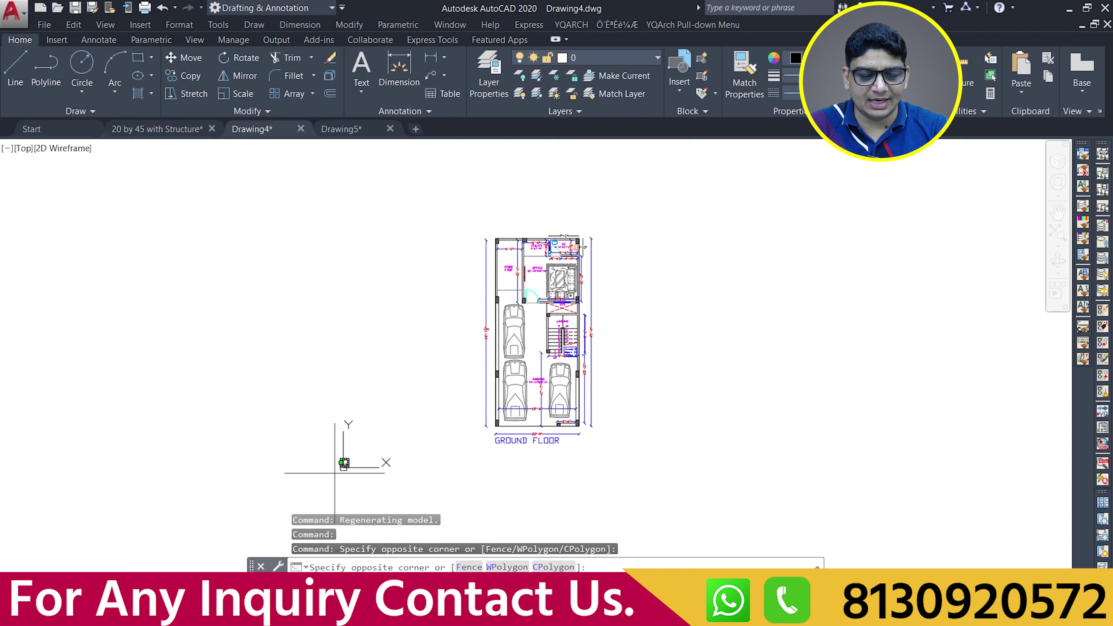
{"action": "left_click", "coordinate": [359, 480]}
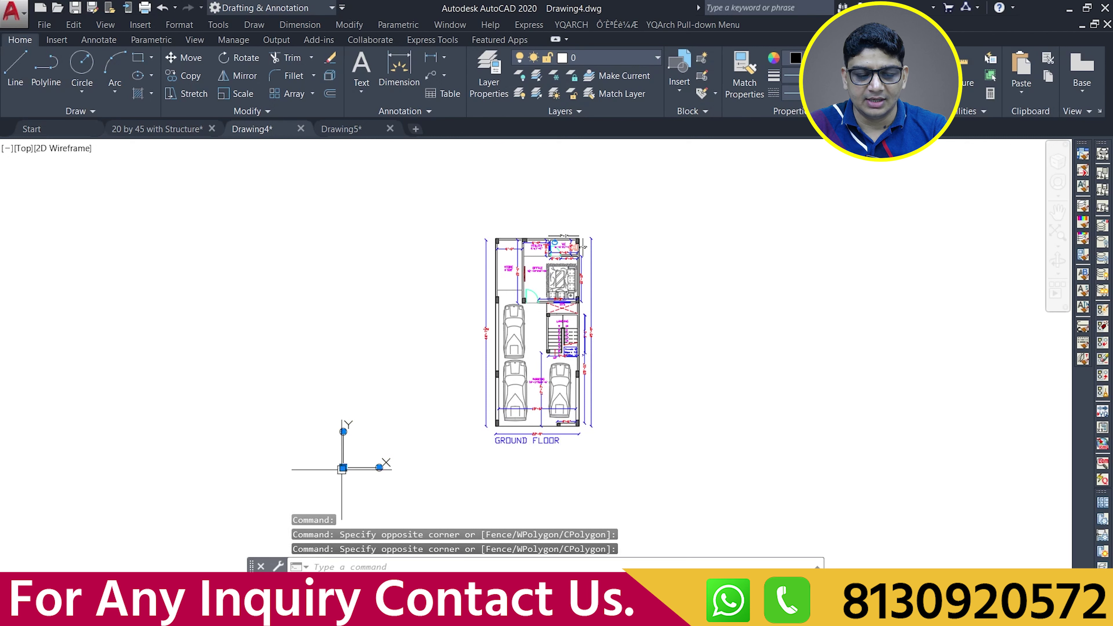
{"action": "left_click", "coordinate": [343, 468]}
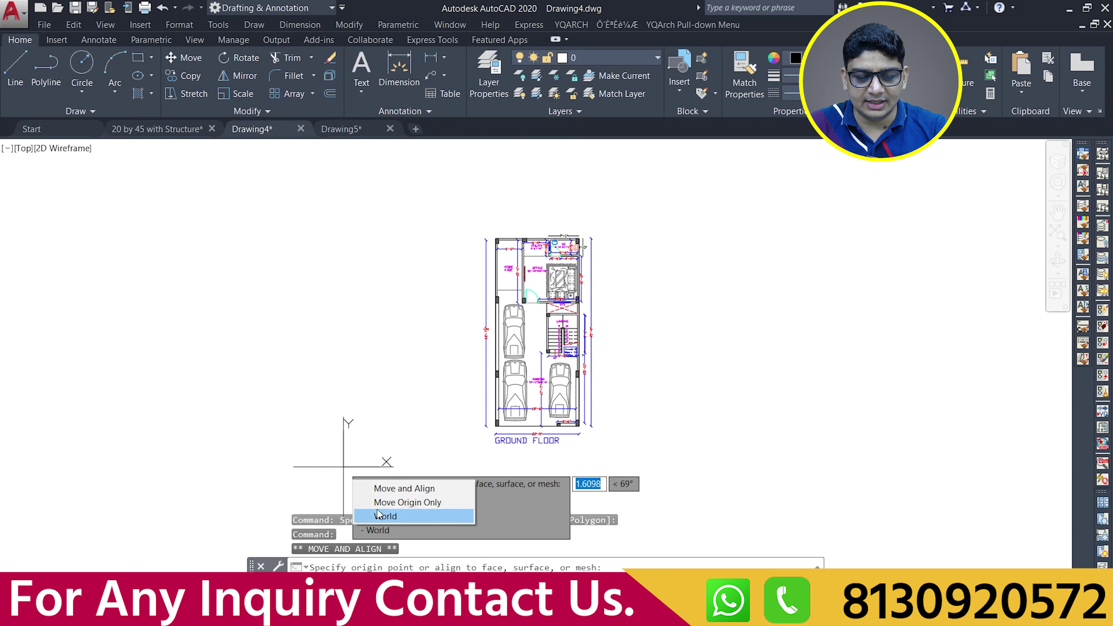
{"action": "left_click", "coordinate": [390, 495]}
{"action": "key", "text": "ctrl+s"}
{"action": "type", "text": "GF"}
Save the ground-floor drawing as GF, then start saving the Drawing5 first-floor plan as FF
{"action": "left_click", "coordinate": [772, 440]}
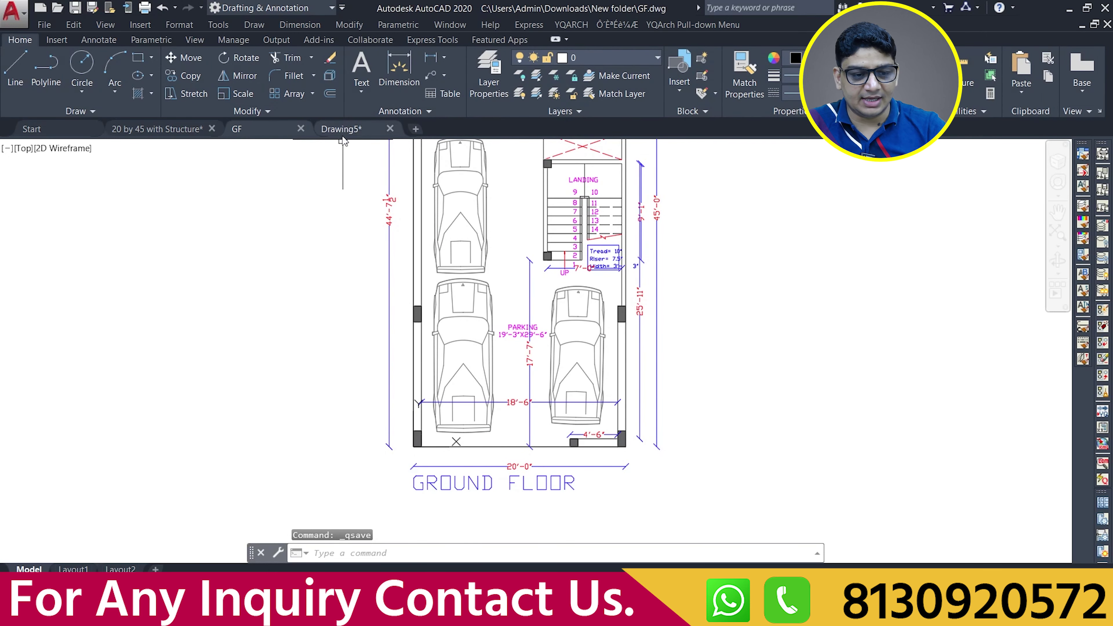
{"action": "left_click", "coordinate": [341, 130]}
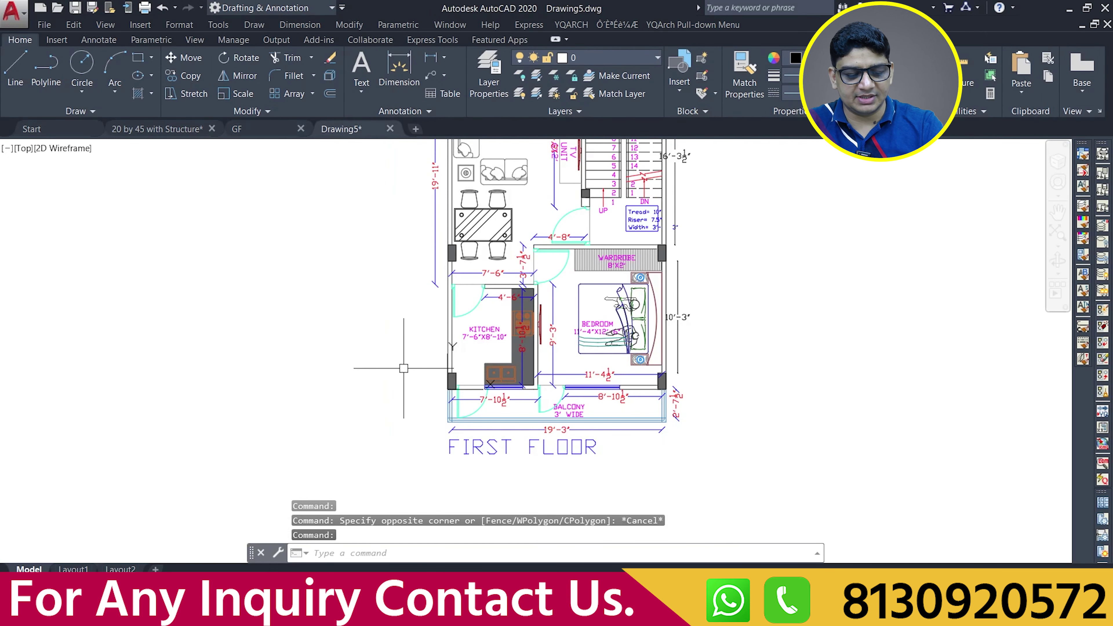
{"action": "key", "text": "ctrl+s"}
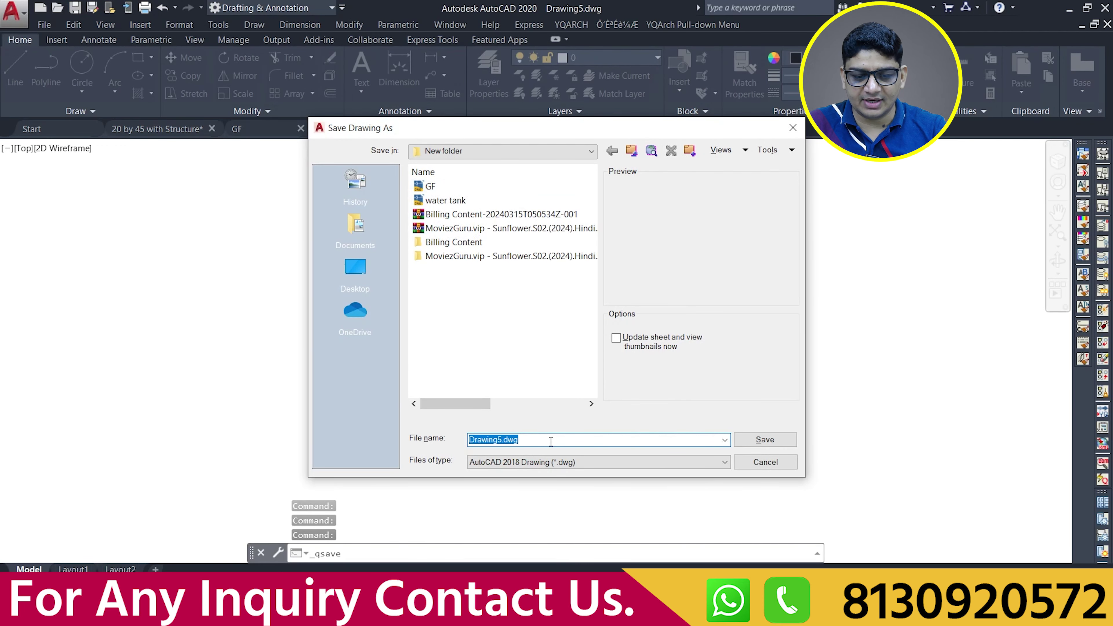
{"action": "type", "text": "FF"}
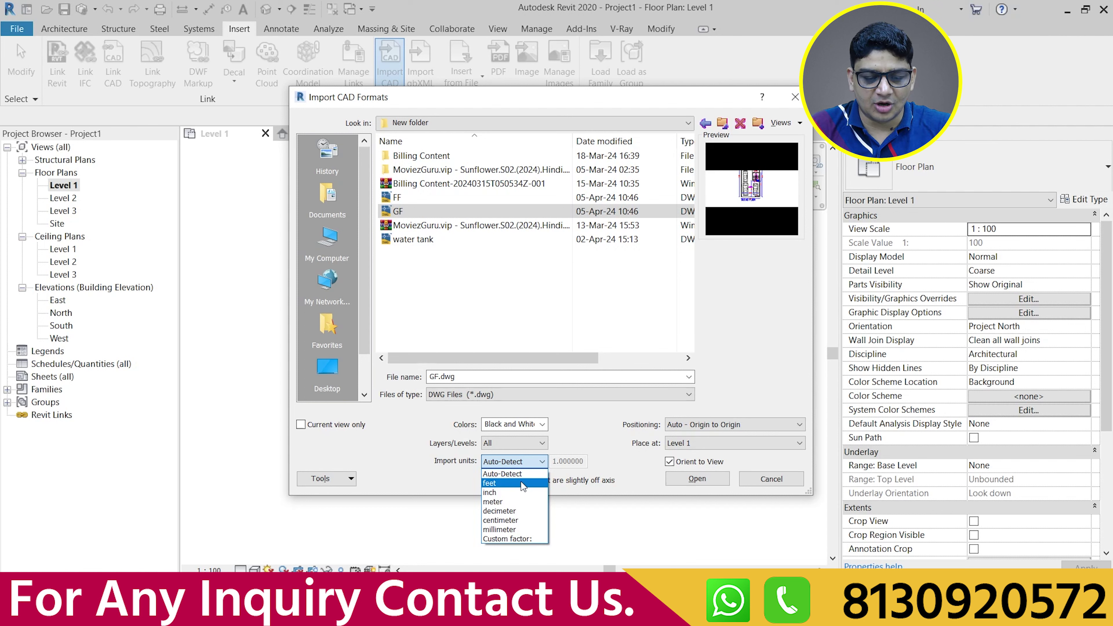
Import GF.dwg onto Level 1 in inches, positioned Auto - Origin to Origin
{"action": "left_click", "coordinate": [502, 490]}
{"action": "left_click", "coordinate": [741, 425]}
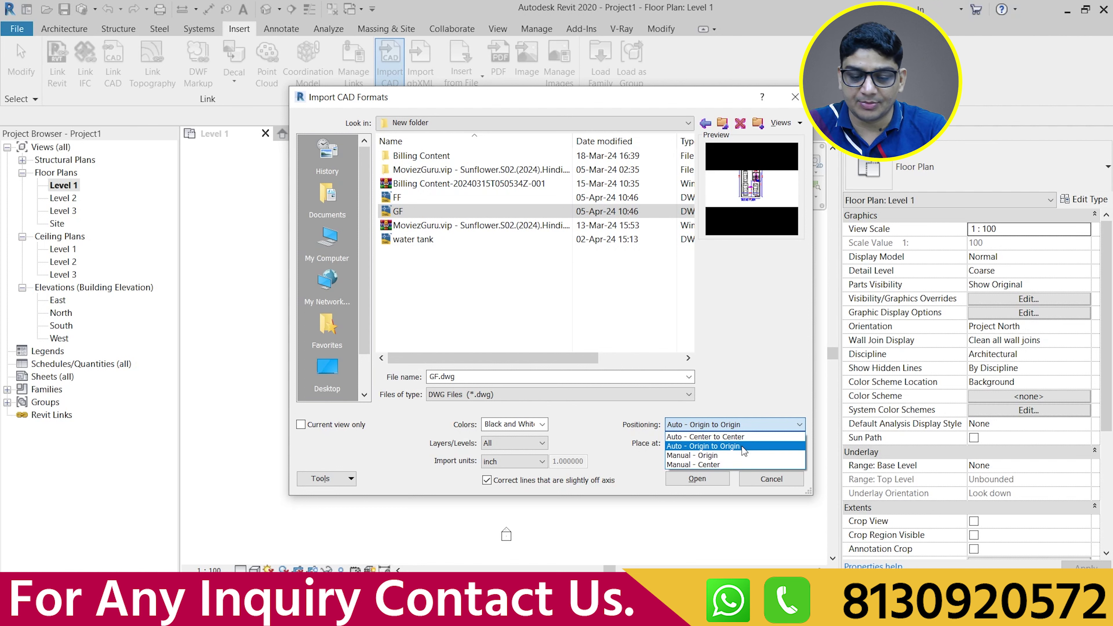
{"action": "left_click", "coordinate": [742, 446]}
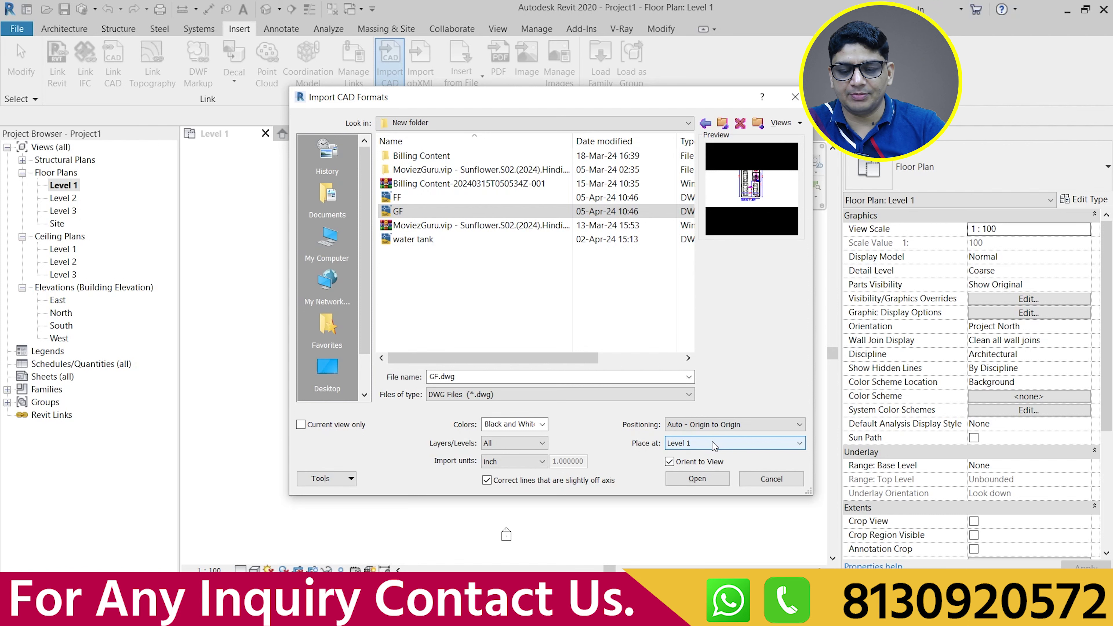
{"action": "left_click", "coordinate": [696, 478]}
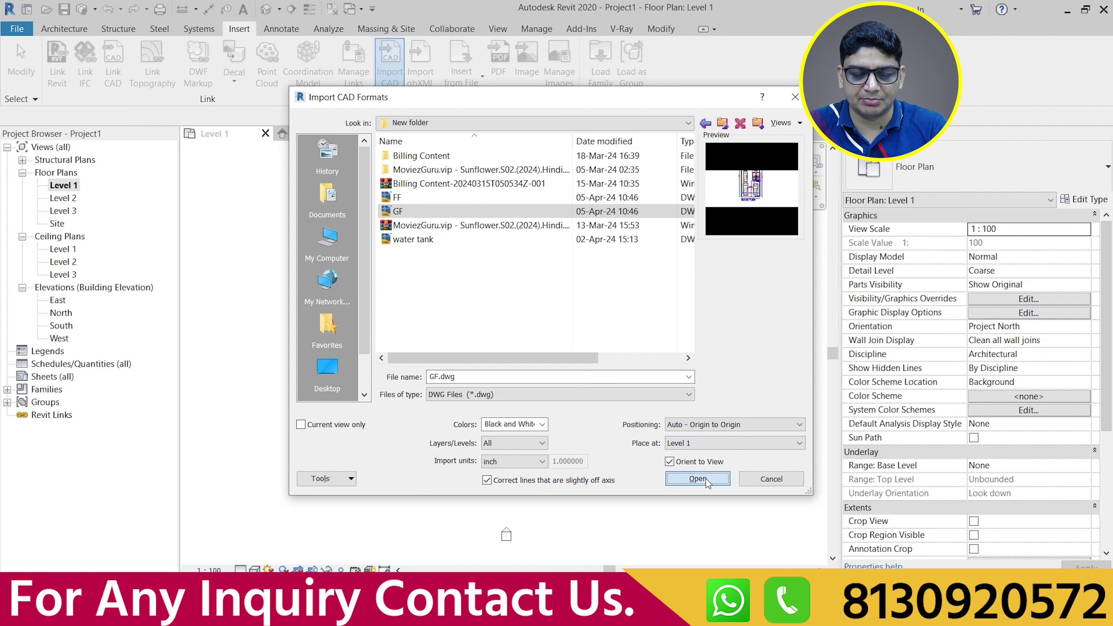
{"action": "scroll", "coordinate": [671, 237], "scroll_direction": "up", "scroll_amount": 3}
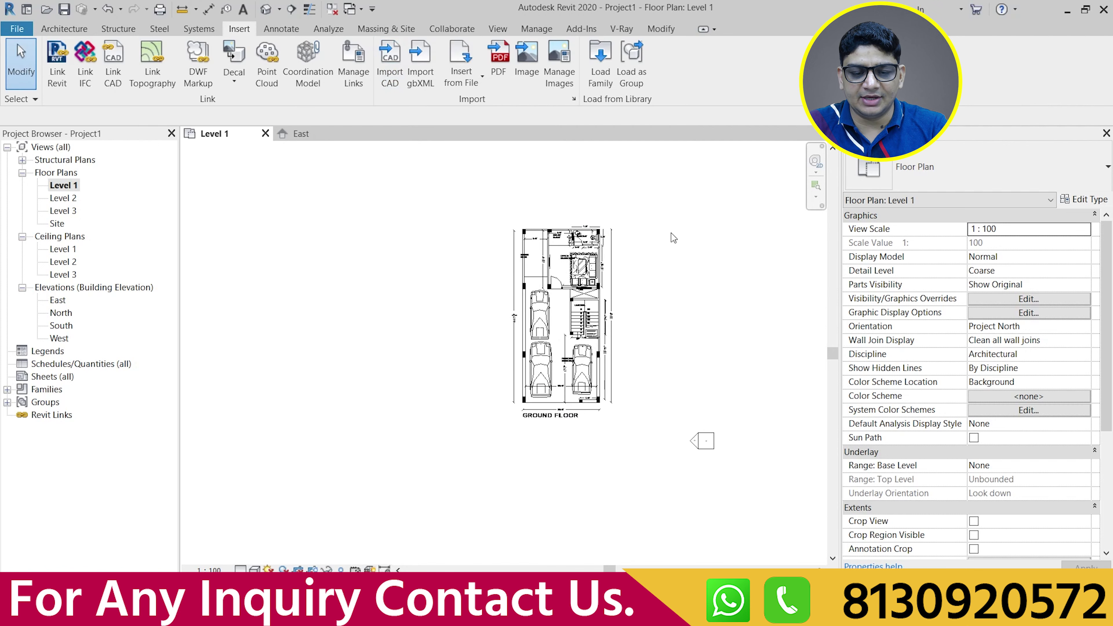
{"action": "scroll", "coordinate": [657, 238], "scroll_direction": "up", "scroll_amount": 2}
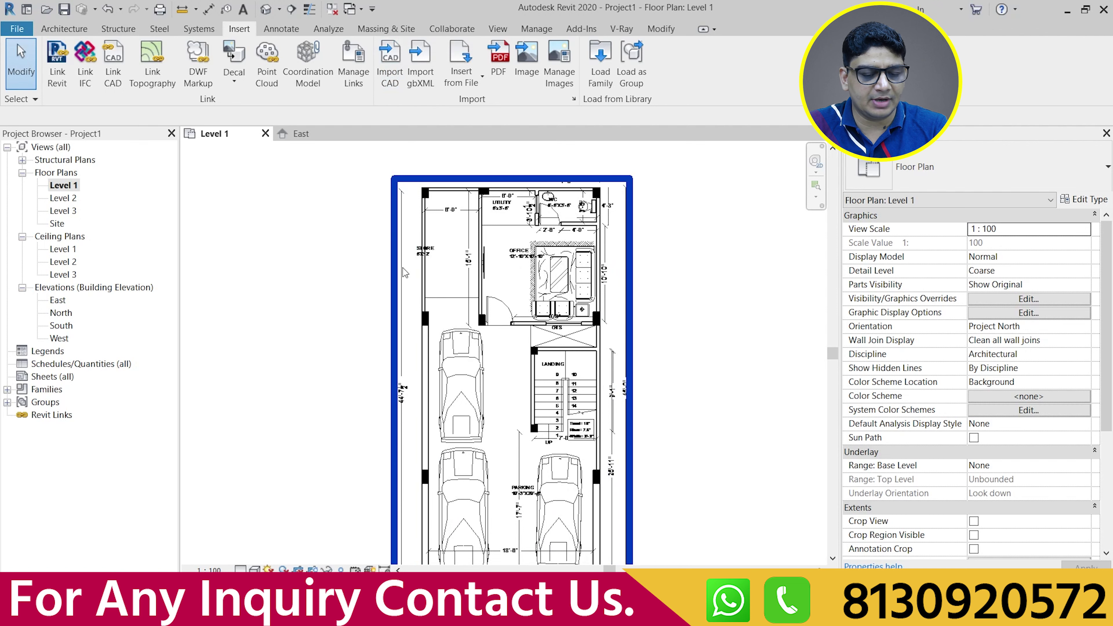
{"action": "scroll", "coordinate": [486, 193], "scroll_direction": "down", "scroll_amount": 2}
{"action": "scroll", "coordinate": [486, 193], "scroll_direction": "down", "scroll_amount": 2}
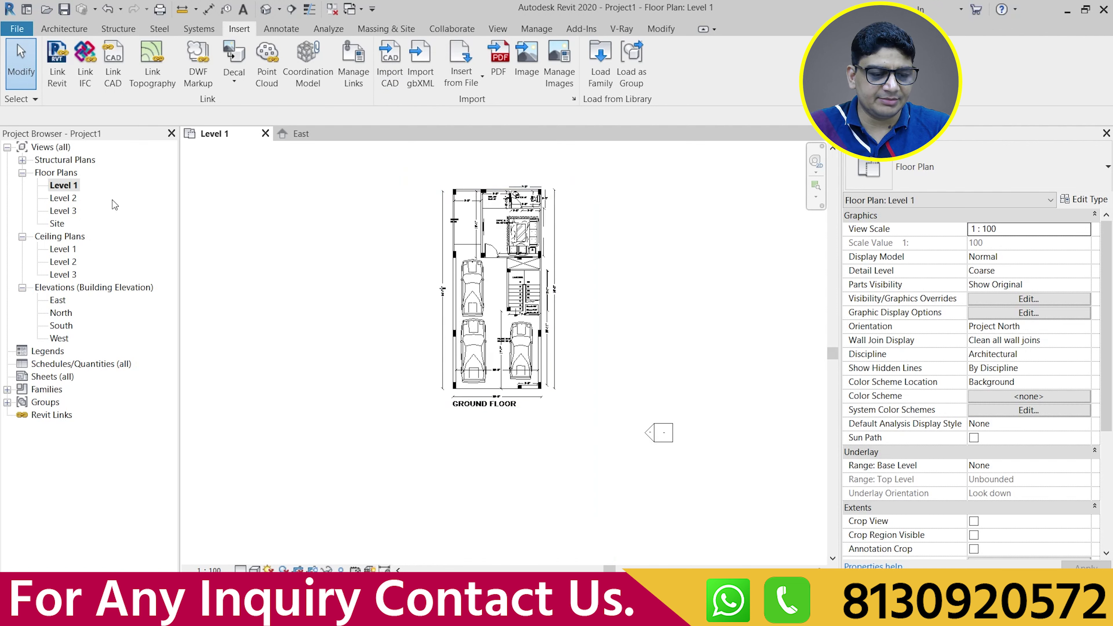
Open the Level 2 floor plan
{"action": "double_click", "coordinate": [69, 203]}
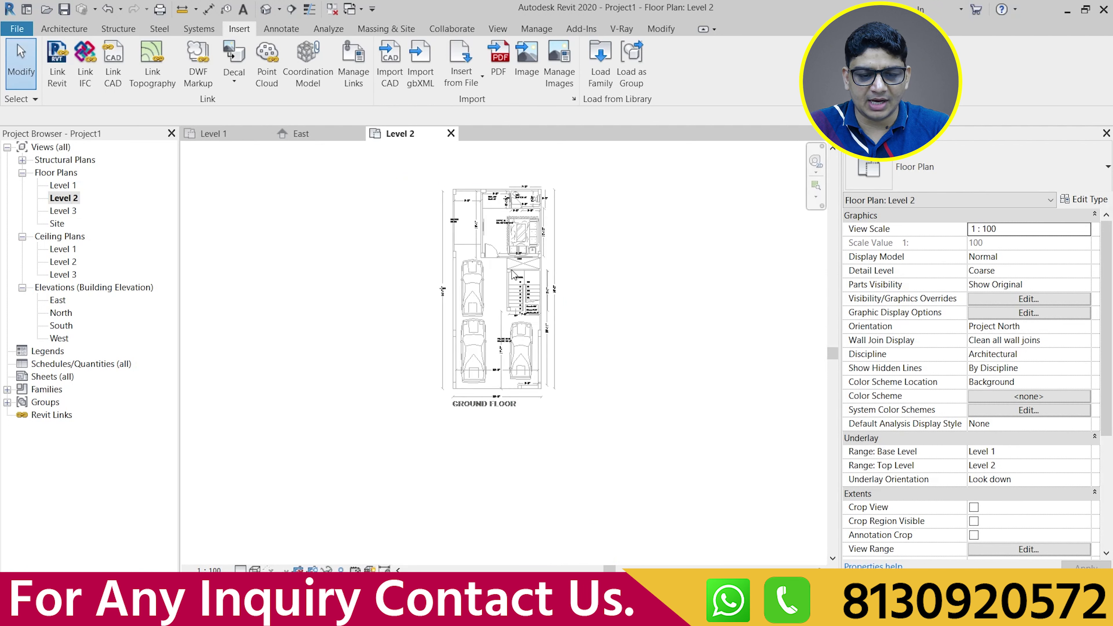
{"action": "scroll", "coordinate": [379, 270], "scroll_direction": "up", "scroll_amount": 2}
{"action": "scroll", "coordinate": [379, 270], "scroll_direction": "up", "scroll_amount": 2}
{"action": "scroll", "coordinate": [379, 270], "scroll_direction": "up", "scroll_amount": 2}
{"action": "scroll", "coordinate": [507, 225], "scroll_direction": "down", "scroll_amount": 2}
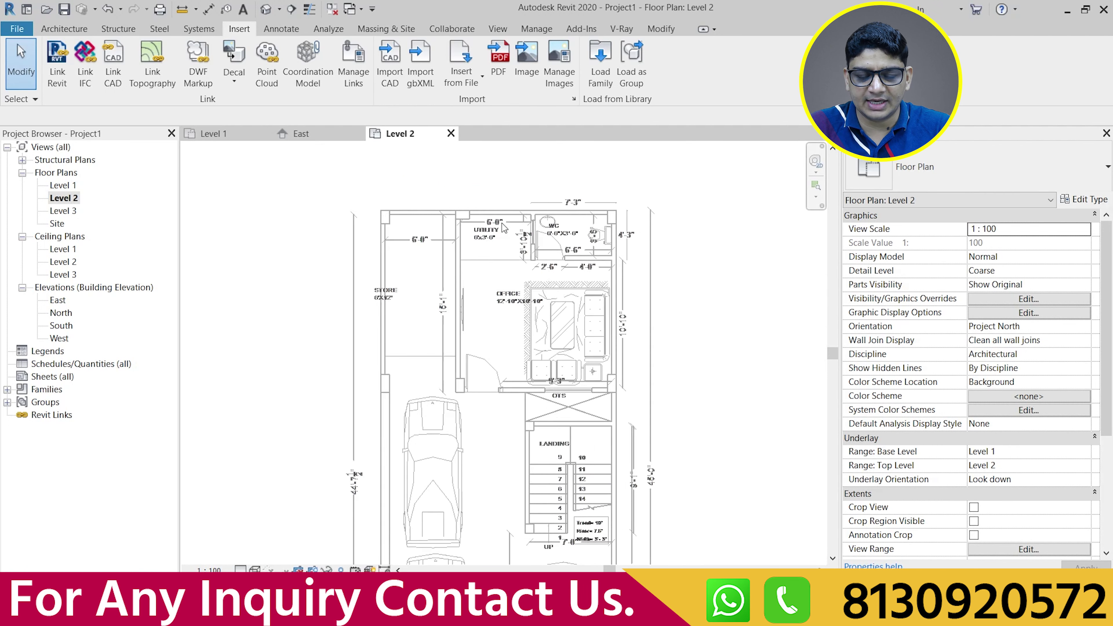
{"action": "scroll", "coordinate": [519, 272], "scroll_direction": "down", "scroll_amount": 2}
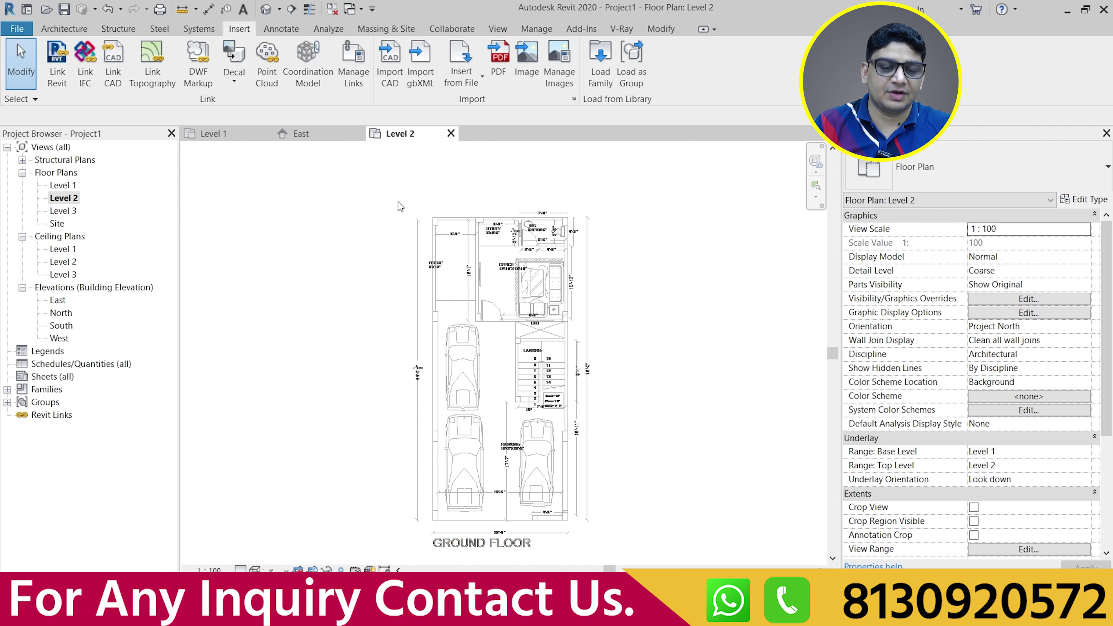
Import the FF.dwg first-floor drawing placed at Level 2
{"action": "left_click", "coordinate": [388, 71]}
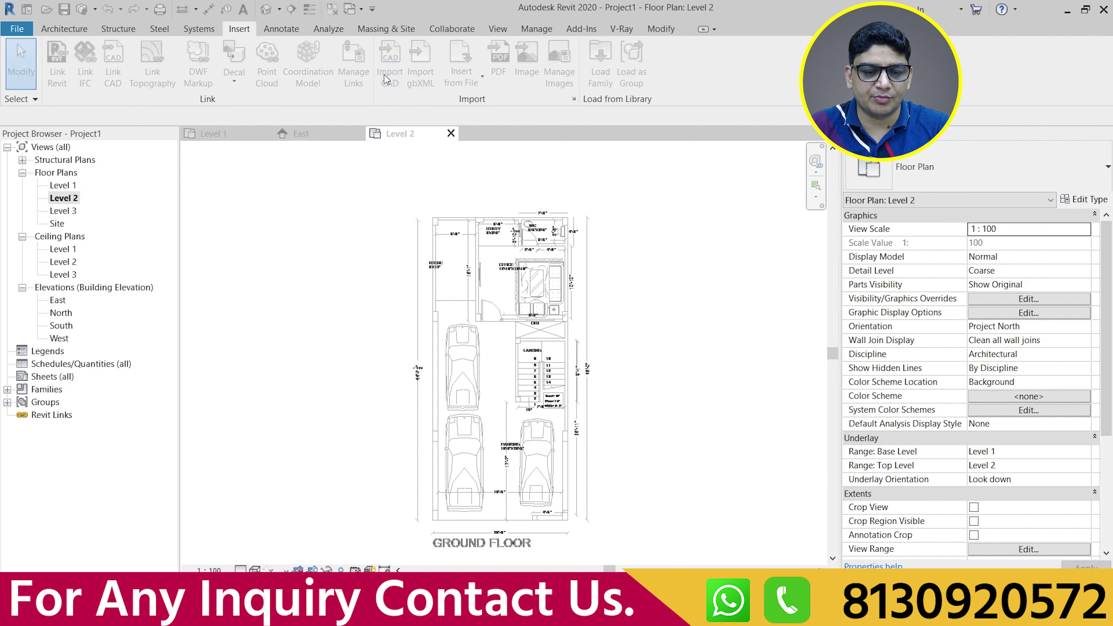
{"action": "left_click", "coordinate": [407, 198]}
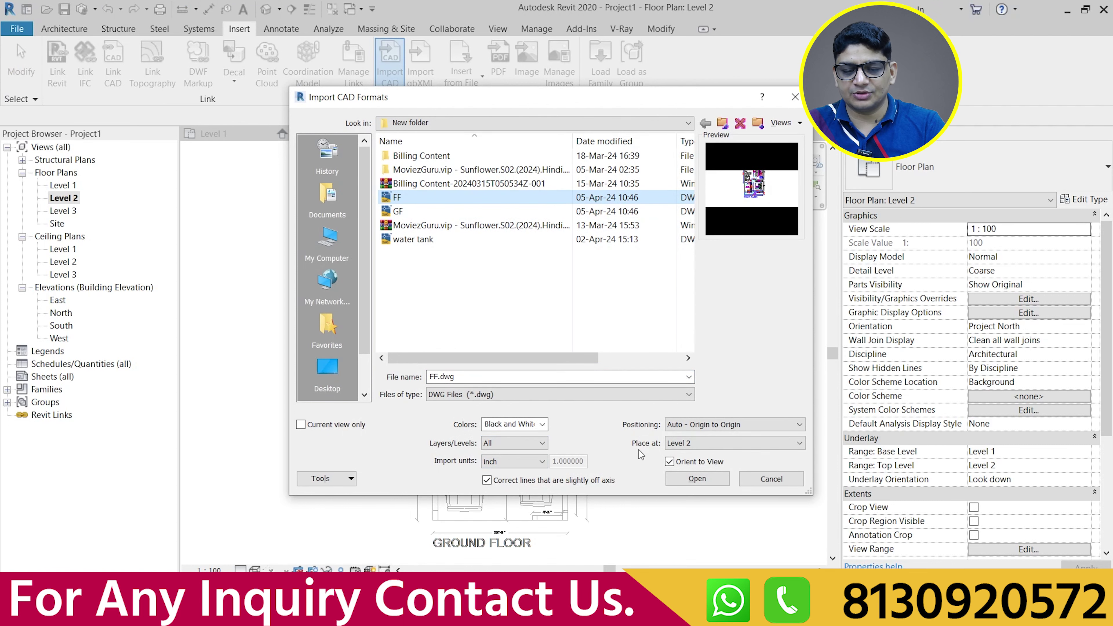
{"action": "left_click", "coordinate": [706, 480]}
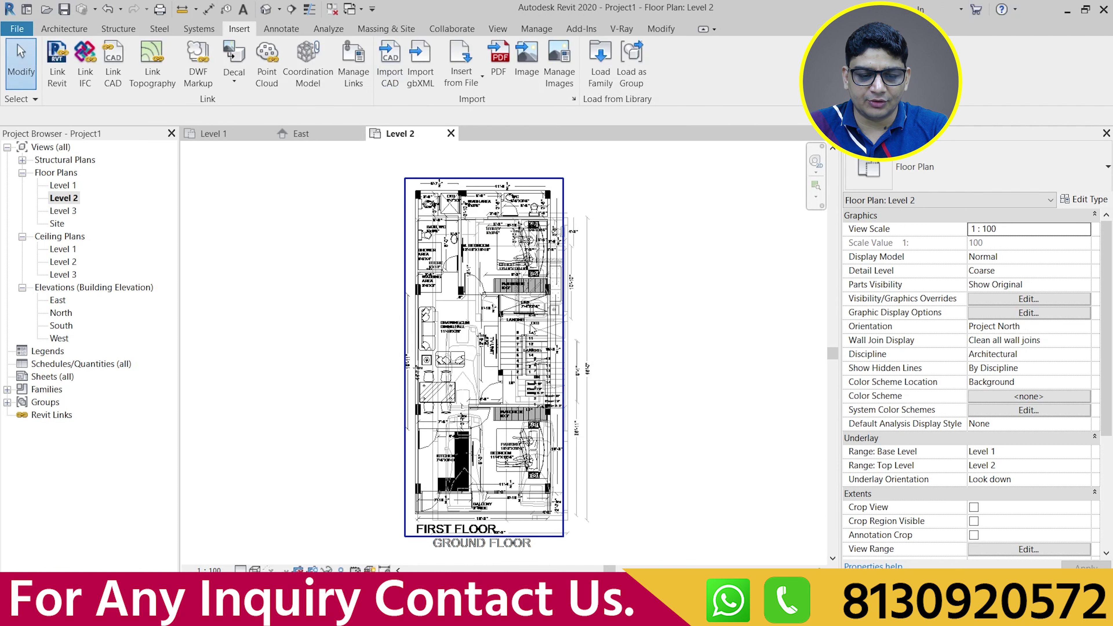
{"action": "scroll", "coordinate": [591, 419], "scroll_direction": "up", "scroll_amount": 2}
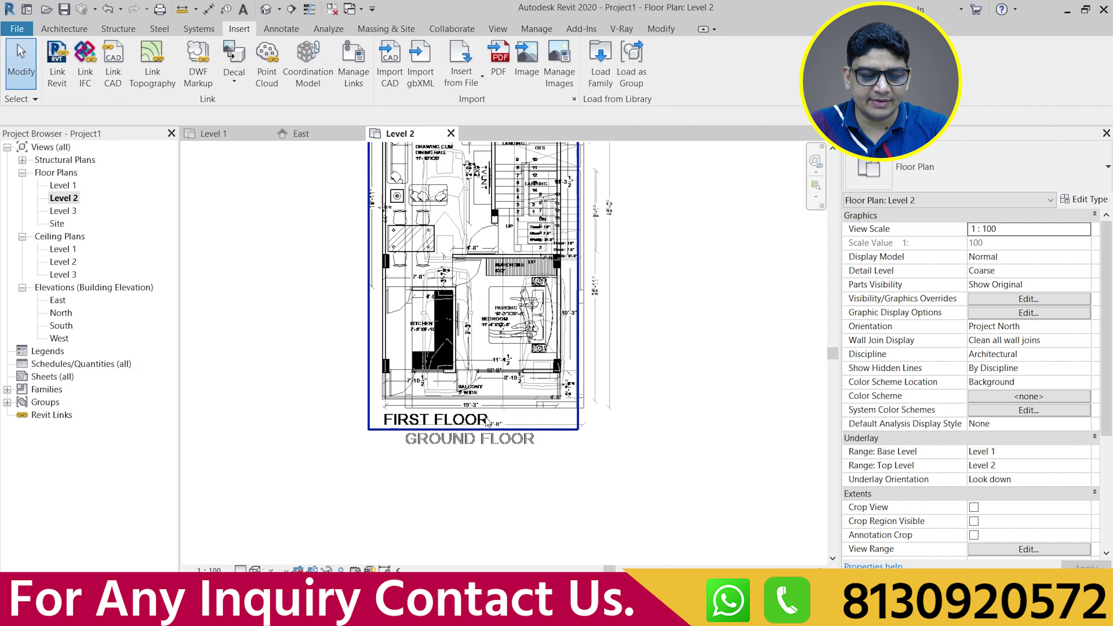
{"action": "scroll", "coordinate": [590, 418], "scroll_direction": "up", "scroll_amount": 2}
{"action": "scroll", "coordinate": [604, 410], "scroll_direction": "up", "scroll_amount": 1}
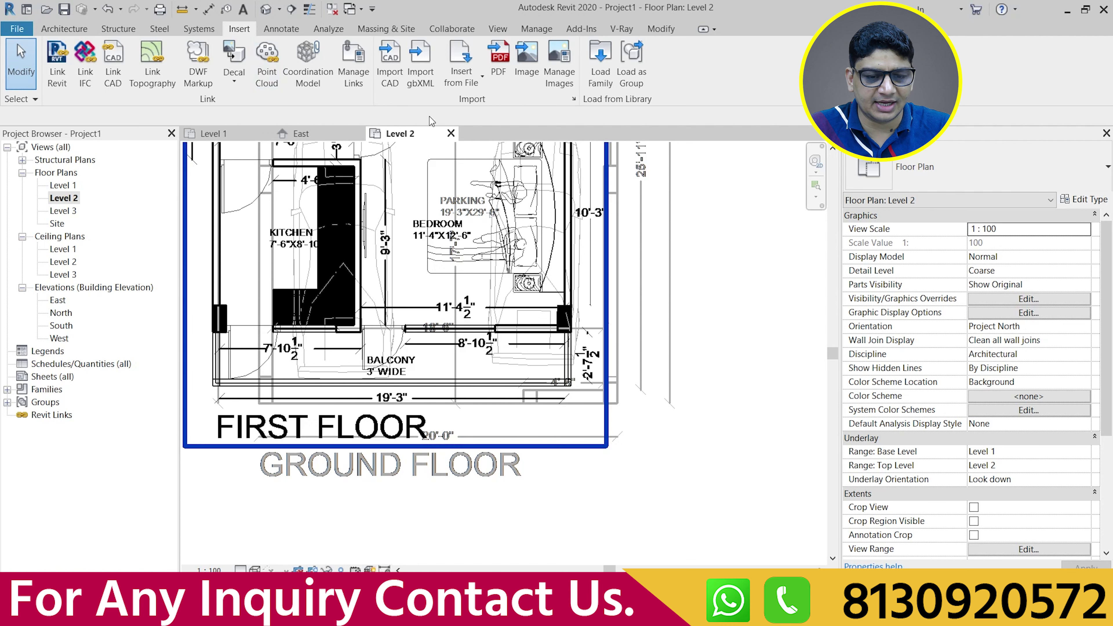
Zoom to fit and select FF.dwg to confirm Base Level 2 with 0.0 offset
{"action": "key", "text": "z"}
{"action": "key", "text": "f"}
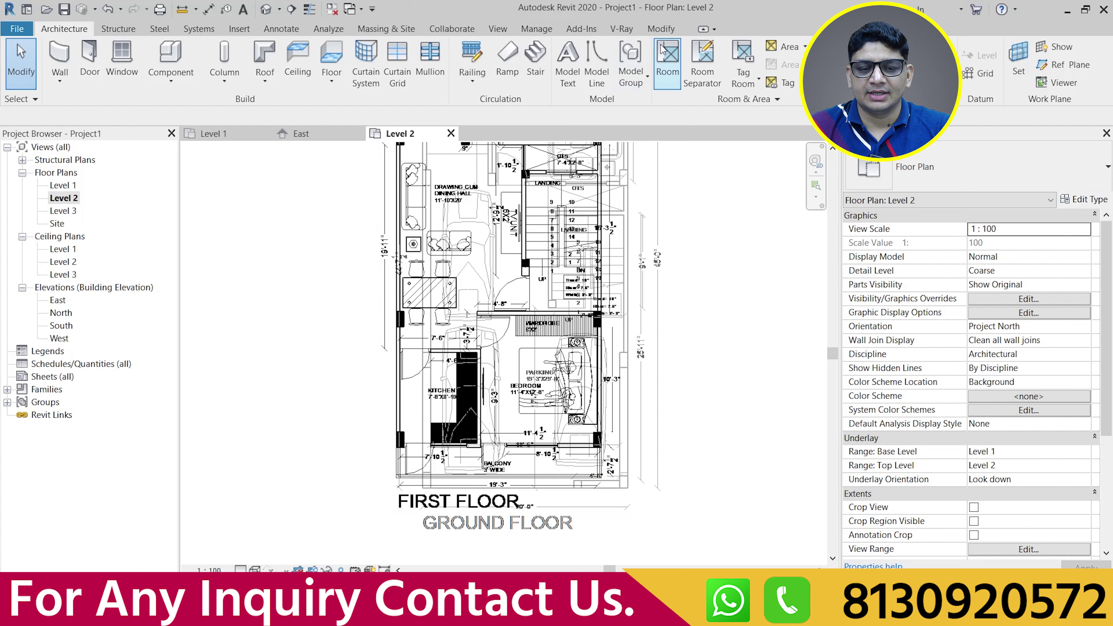
{"action": "left_click", "coordinate": [661, 29]}
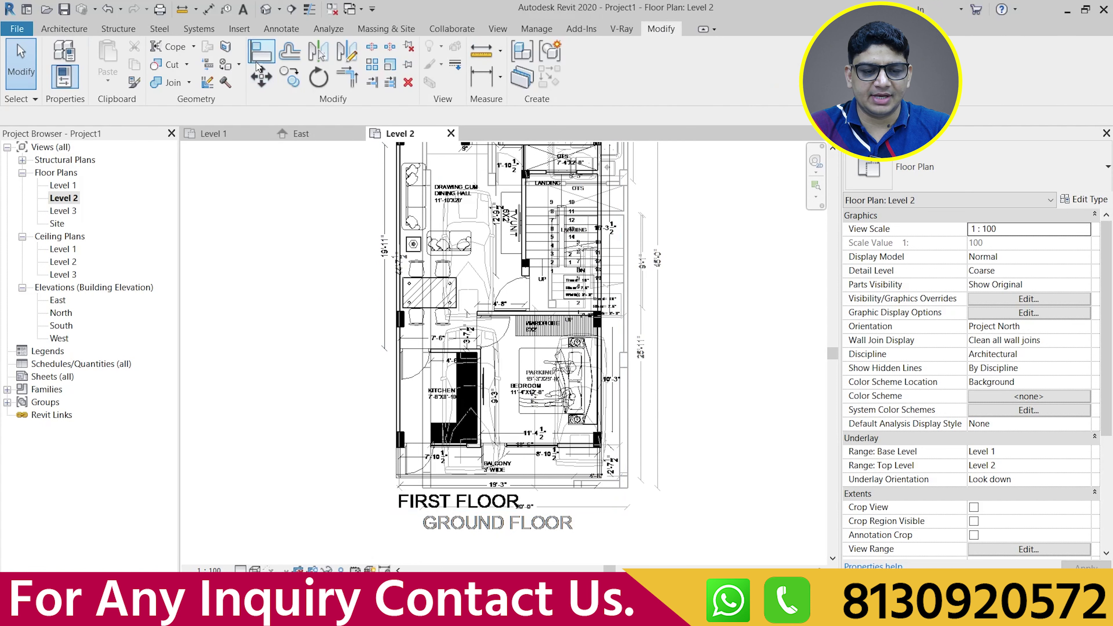
{"action": "scroll", "coordinate": [481, 366], "scroll_direction": "down", "scroll_amount": 2}
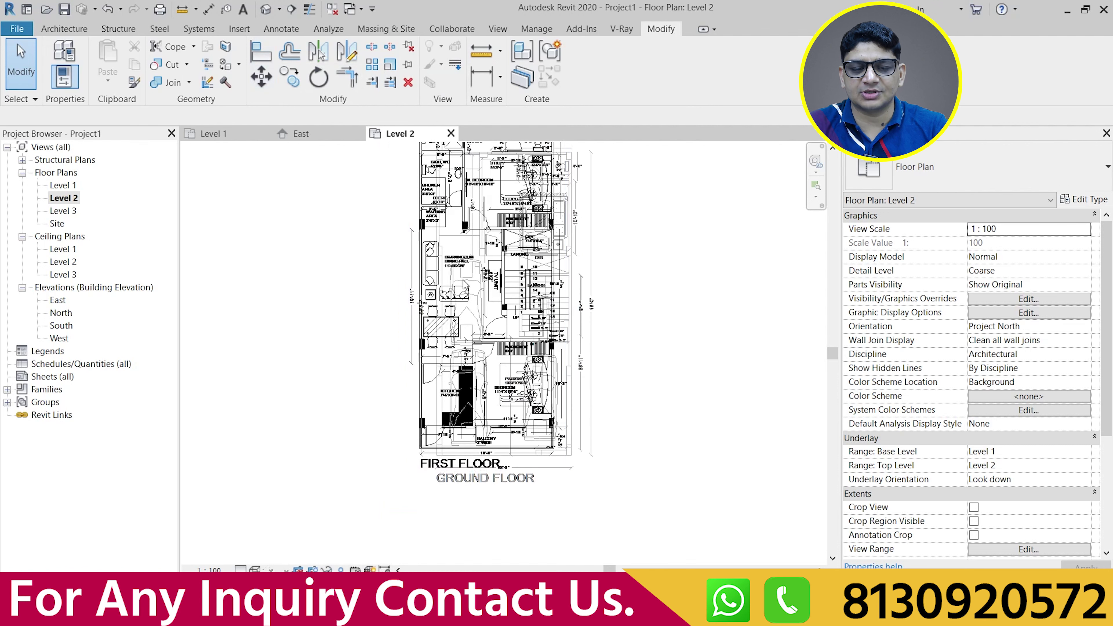
{"action": "left_click", "coordinate": [449, 289]}
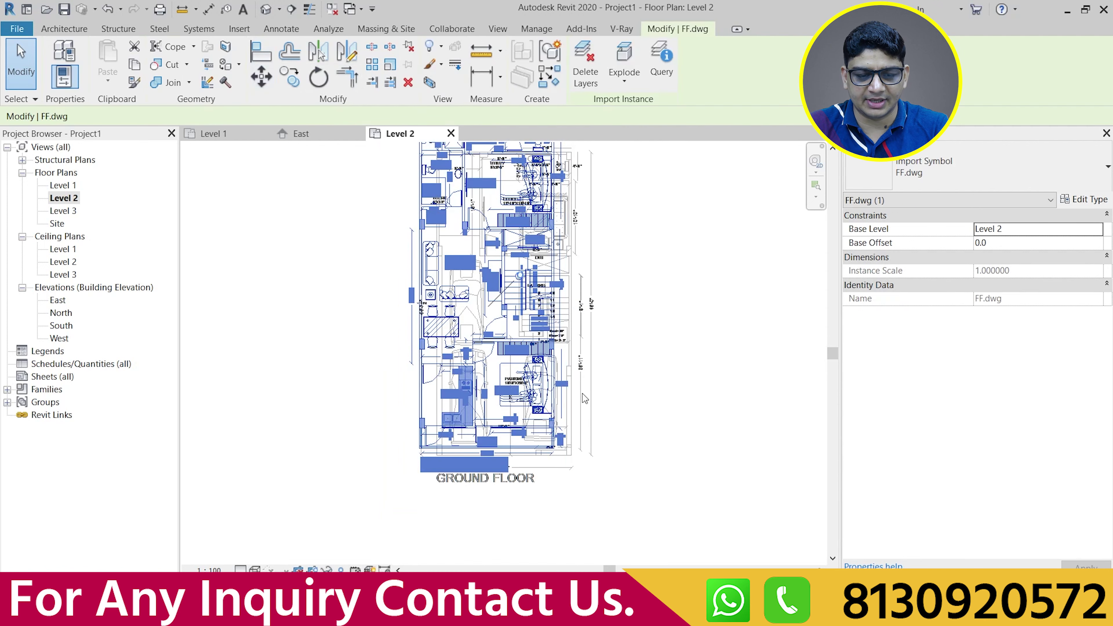
{"action": "scroll", "coordinate": [521, 277], "scroll_direction": "up", "scroll_amount": 2}
{"action": "scroll", "coordinate": [517, 283], "scroll_direction": "up", "scroll_amount": 2}
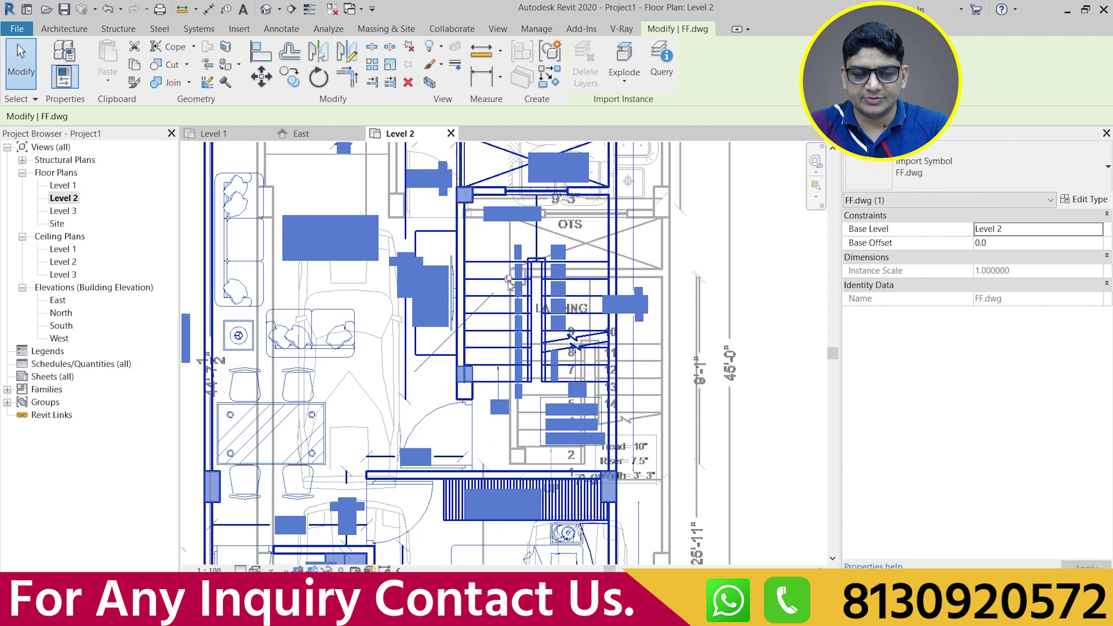
{"action": "scroll", "coordinate": [509, 284], "scroll_direction": "down", "scroll_amount": 2}
{"action": "scroll", "coordinate": [517, 291], "scroll_direction": "down", "scroll_amount": 1}
{"action": "scroll", "coordinate": [534, 302], "scroll_direction": "down", "scroll_amount": 3}
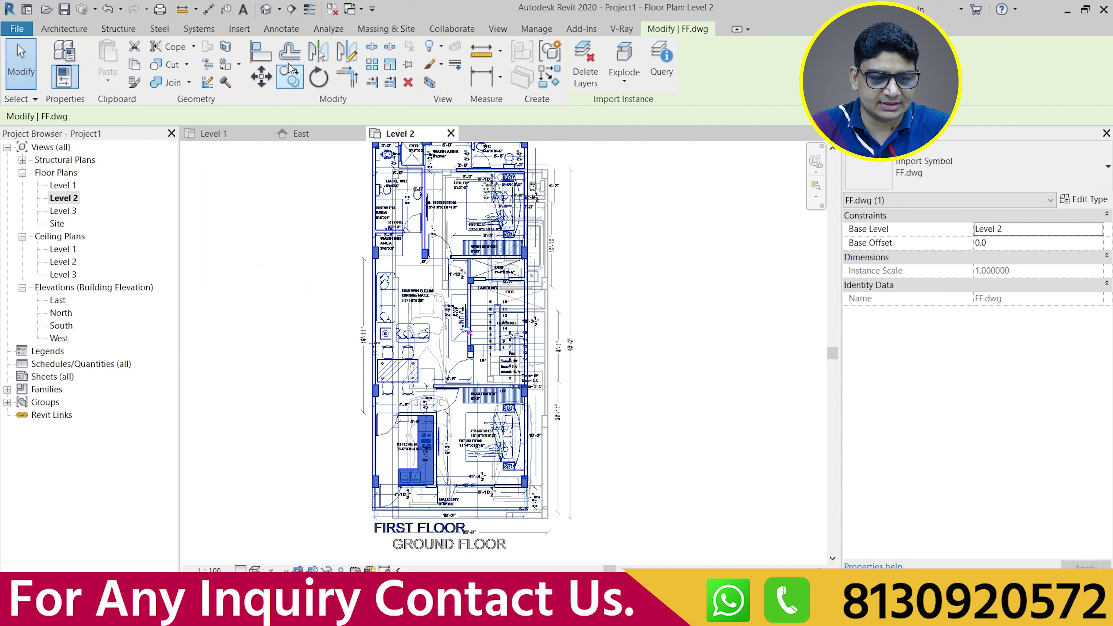
Align the first-floor plan sideways onto the ground-floor vertical wall line
{"action": "left_click", "coordinate": [261, 52]}
{"action": "scroll", "coordinate": [576, 388], "scroll_direction": "up", "scroll_amount": 3}
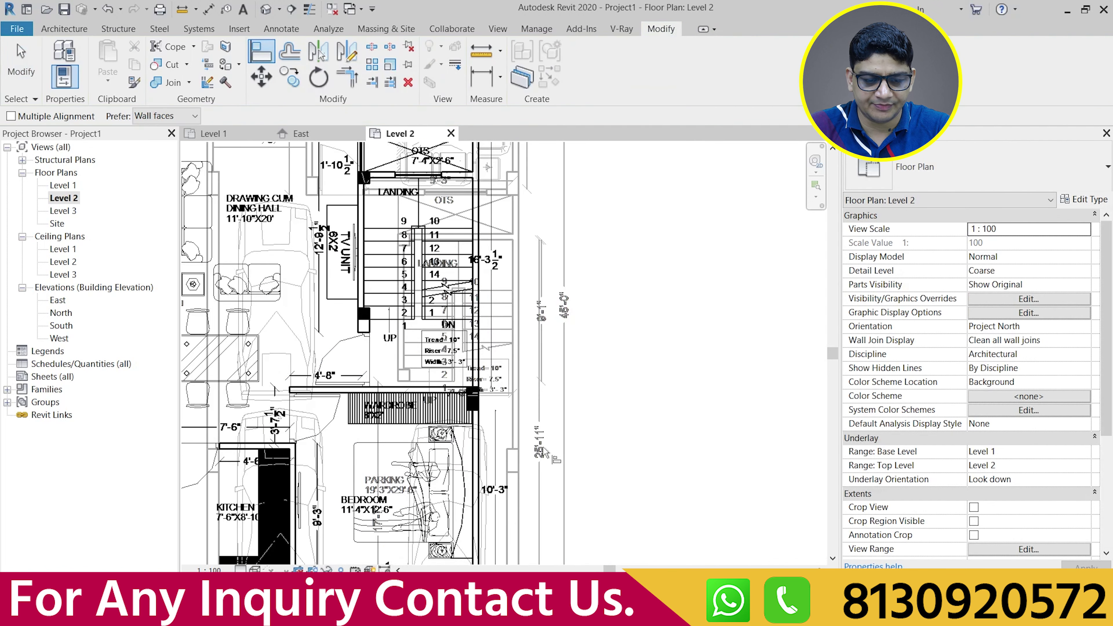
{"action": "left_click", "coordinate": [519, 419]}
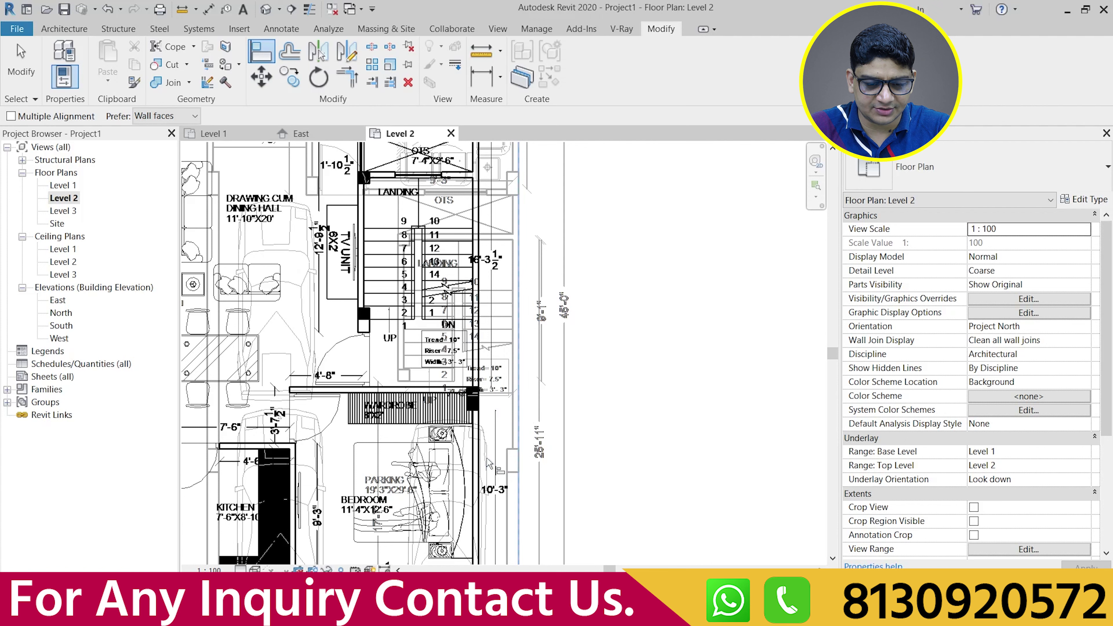
{"action": "left_click", "coordinate": [478, 465]}
{"action": "scroll", "coordinate": [633, 268], "scroll_direction": "down", "scroll_amount": 1}
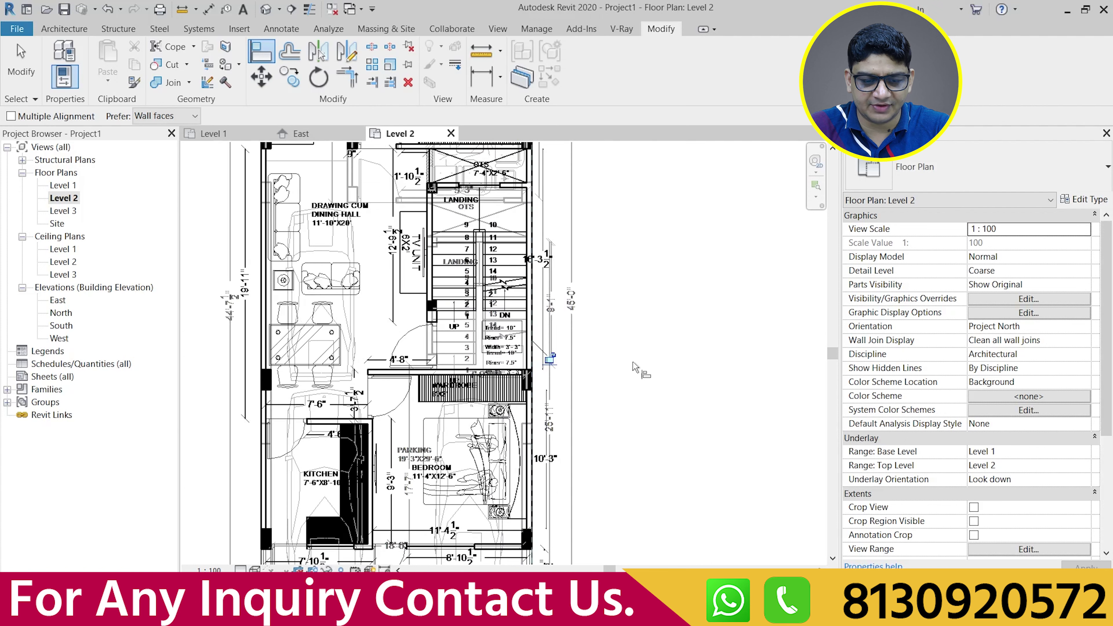
{"action": "scroll", "coordinate": [633, 366], "scroll_direction": "down", "scroll_amount": 2}
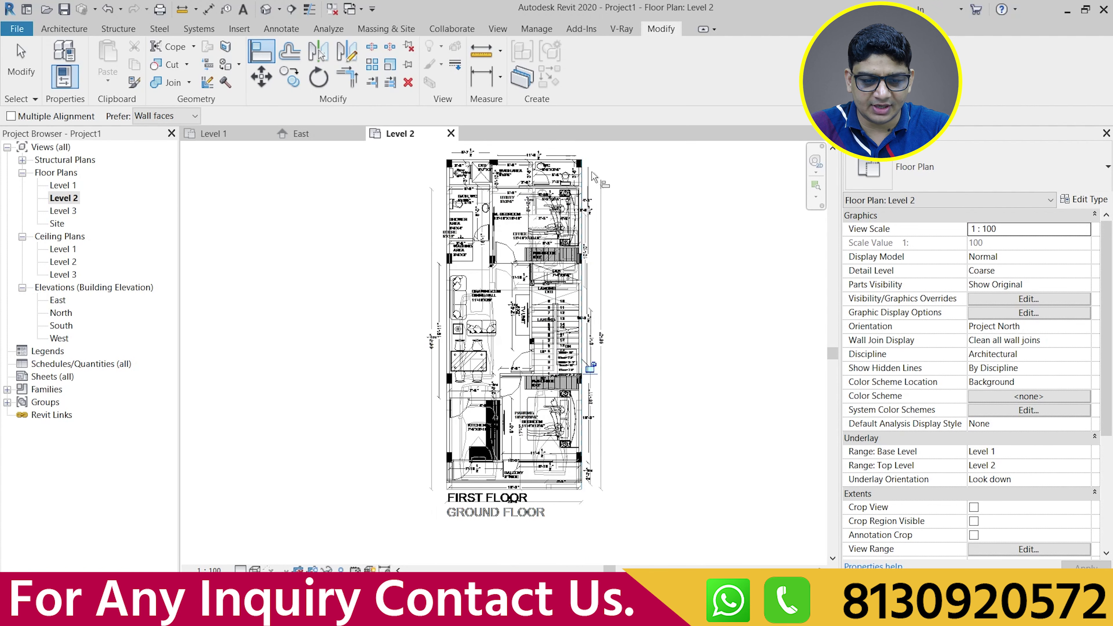
{"action": "scroll", "coordinate": [593, 176], "scroll_direction": "up", "scroll_amount": 2}
{"action": "scroll", "coordinate": [592, 176], "scroll_direction": "up", "scroll_amount": 1}
{"action": "scroll", "coordinate": [666, 355], "scroll_direction": "down", "scroll_amount": 1}
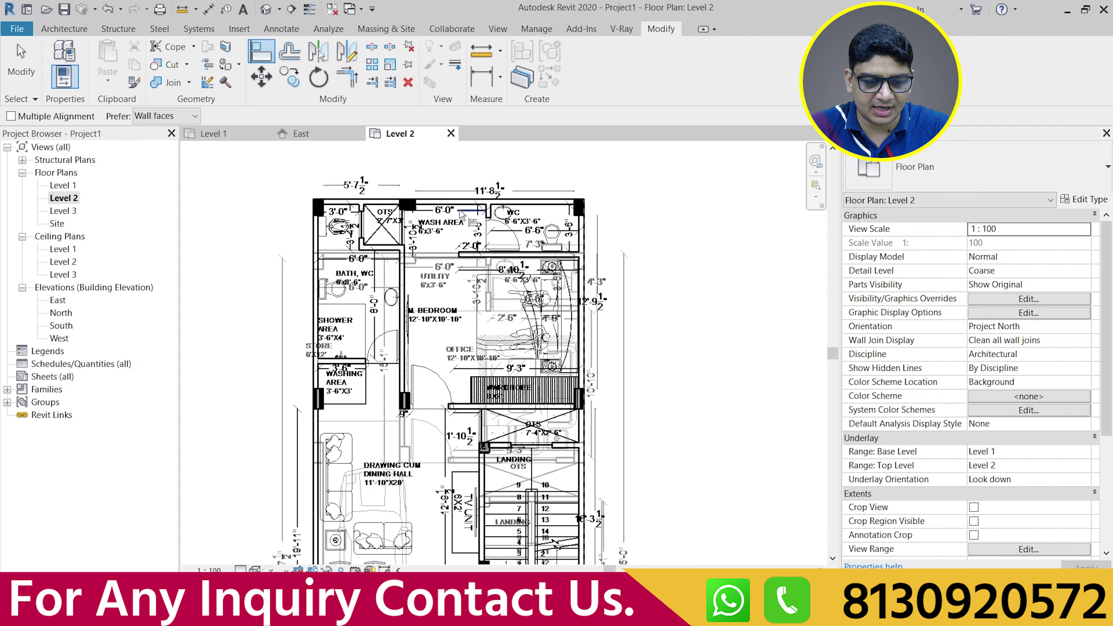
{"action": "scroll", "coordinate": [461, 214], "scroll_direction": "up", "scroll_amount": 2}
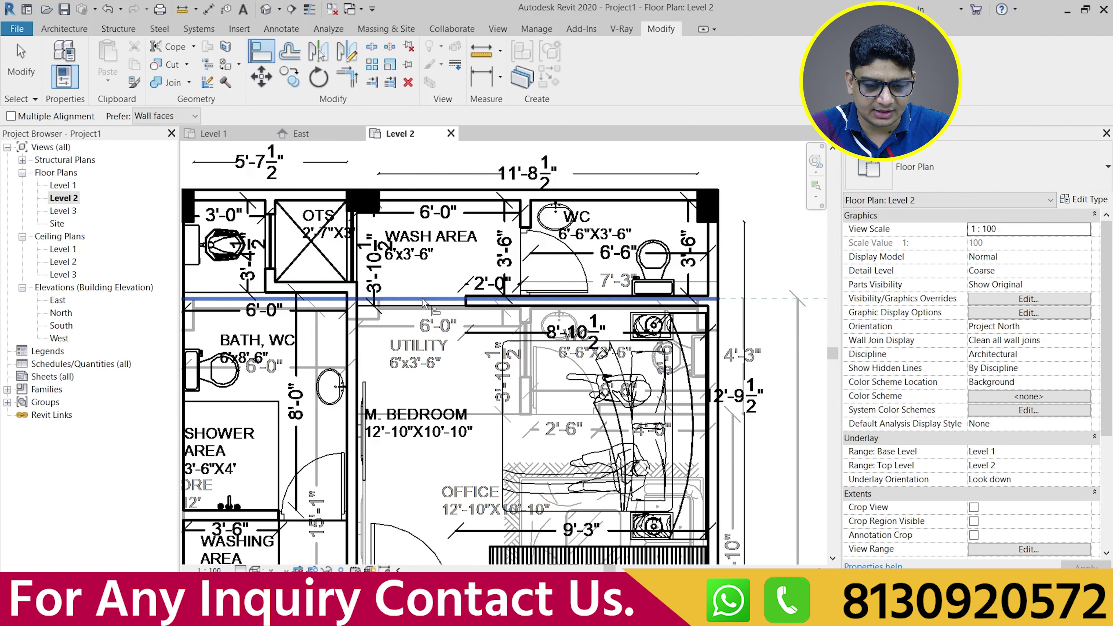
Align the first-floor top wall to the ground-floor top wall and zoom to check the overlay
{"action": "left_click", "coordinate": [415, 193]}
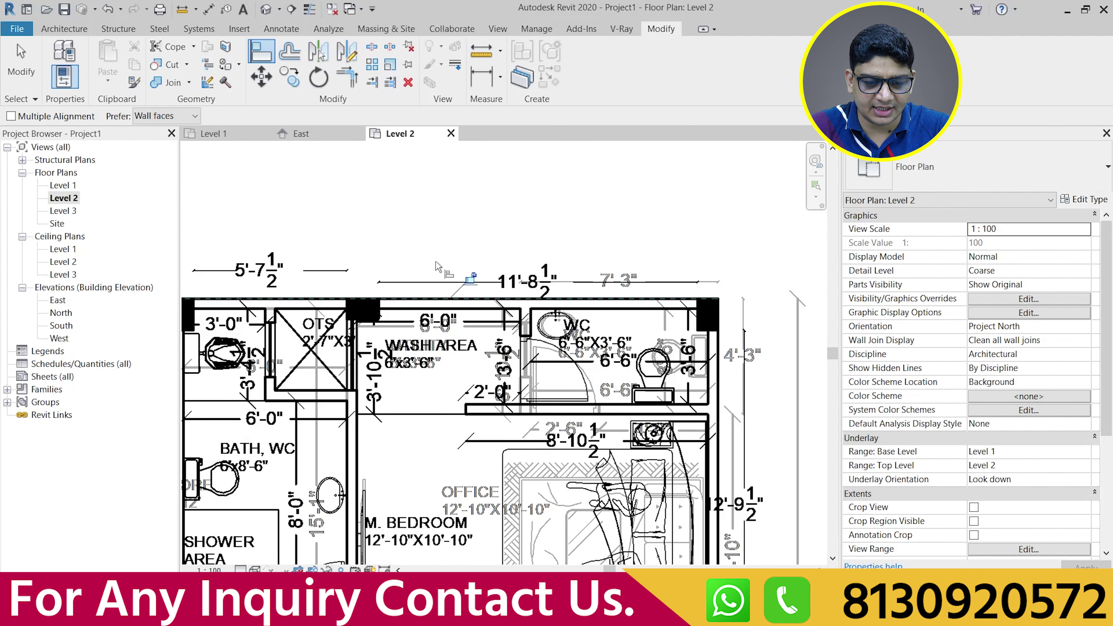
{"action": "scroll", "coordinate": [434, 220], "scroll_direction": "down", "scroll_amount": 1}
{"action": "scroll", "coordinate": [443, 217], "scroll_direction": "down", "scroll_amount": 1}
{"action": "scroll", "coordinate": [486, 190], "scroll_direction": "down", "scroll_amount": 1}
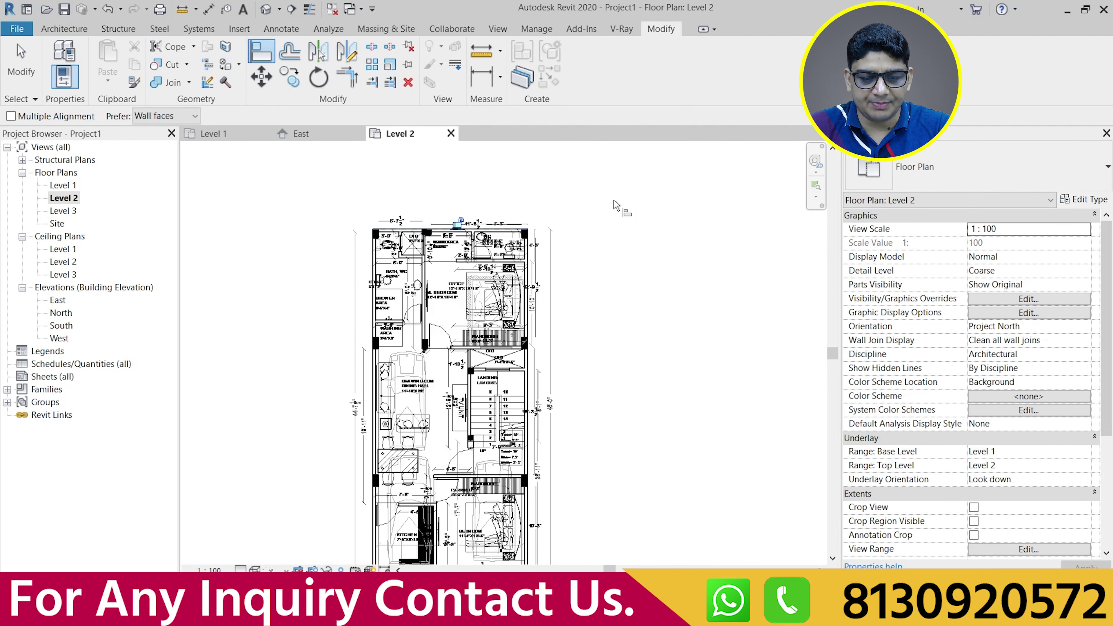
{"action": "scroll", "coordinate": [302, 482], "scroll_direction": "up", "scroll_amount": 1}
{"action": "scroll", "coordinate": [303, 483], "scroll_direction": "up", "scroll_amount": 2}
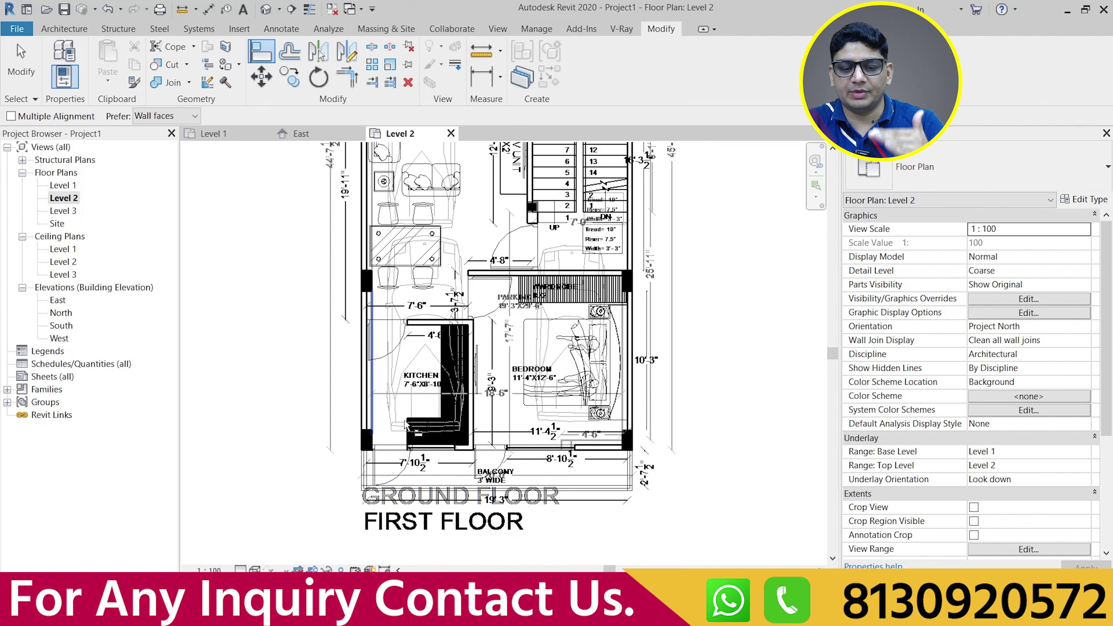
{"action": "scroll", "coordinate": [684, 478], "scroll_direction": "down", "scroll_amount": 1}
{"action": "scroll", "coordinate": [686, 479], "scroll_direction": "down", "scroll_amount": 1}
{"action": "scroll", "coordinate": [681, 491], "scroll_direction": "down", "scroll_amount": 1}
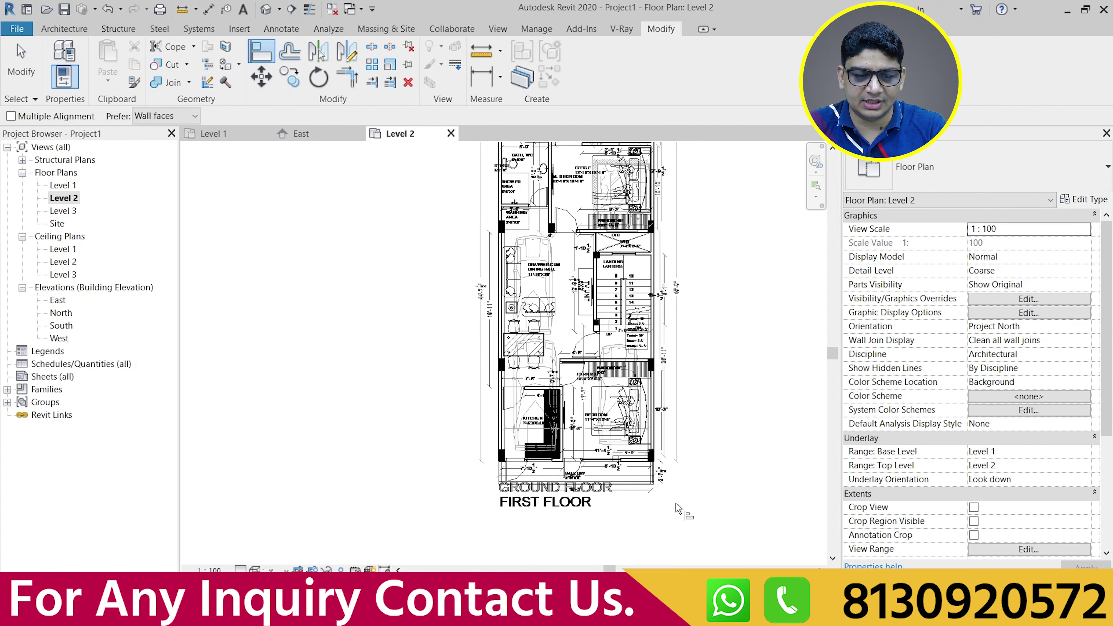
{"action": "scroll", "coordinate": [491, 222], "scroll_direction": "up", "scroll_amount": 2}
{"action": "scroll", "coordinate": [491, 221], "scroll_direction": "up", "scroll_amount": 2}
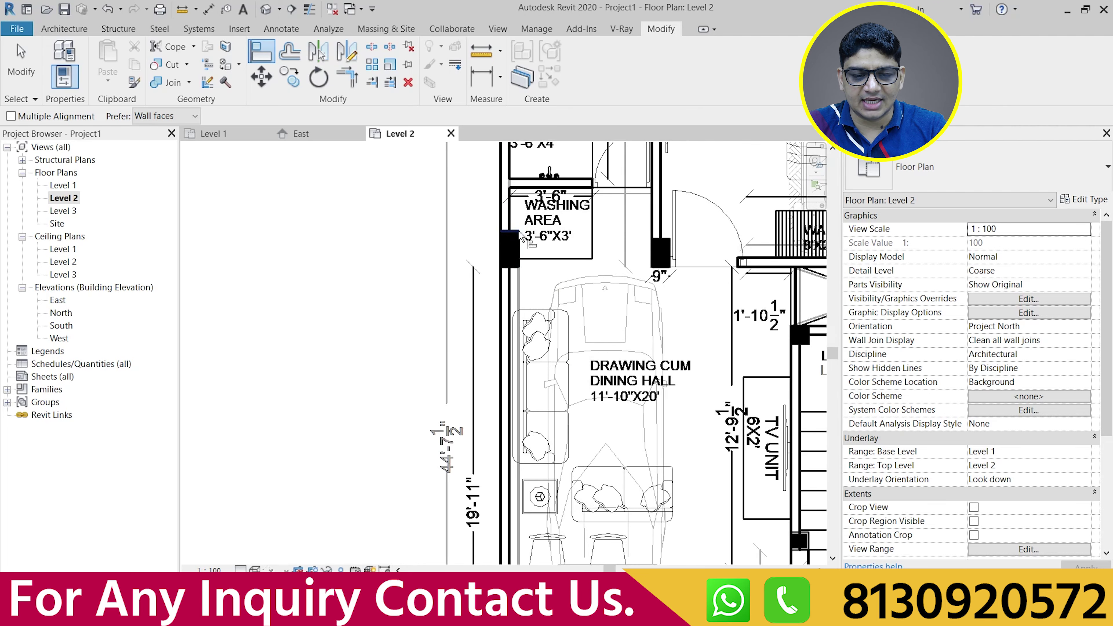
{"action": "scroll", "coordinate": [598, 272], "scroll_direction": "up", "scroll_amount": 3}
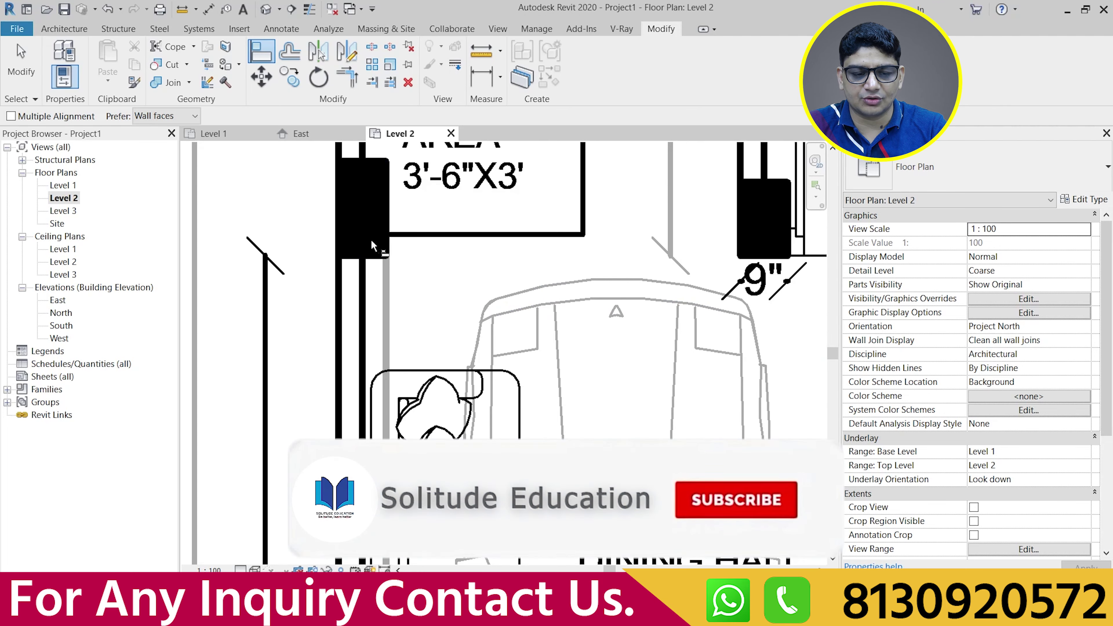
{"action": "scroll", "coordinate": [365, 263], "scroll_direction": "down", "scroll_amount": 1}
{"action": "scroll", "coordinate": [368, 288], "scroll_direction": "down", "scroll_amount": 2}
{"action": "scroll", "coordinate": [369, 288], "scroll_direction": "down", "scroll_amount": 1}
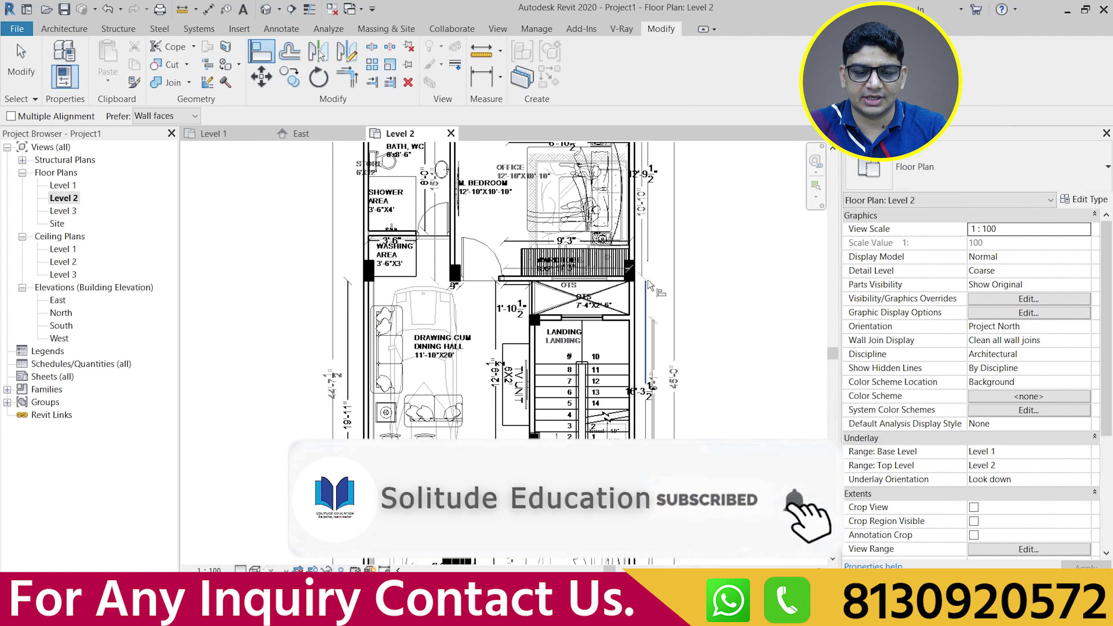
{"action": "scroll", "coordinate": [635, 276], "scroll_direction": "up", "scroll_amount": 3}
{"action": "scroll", "coordinate": [620, 276], "scroll_direction": "up", "scroll_amount": 2}
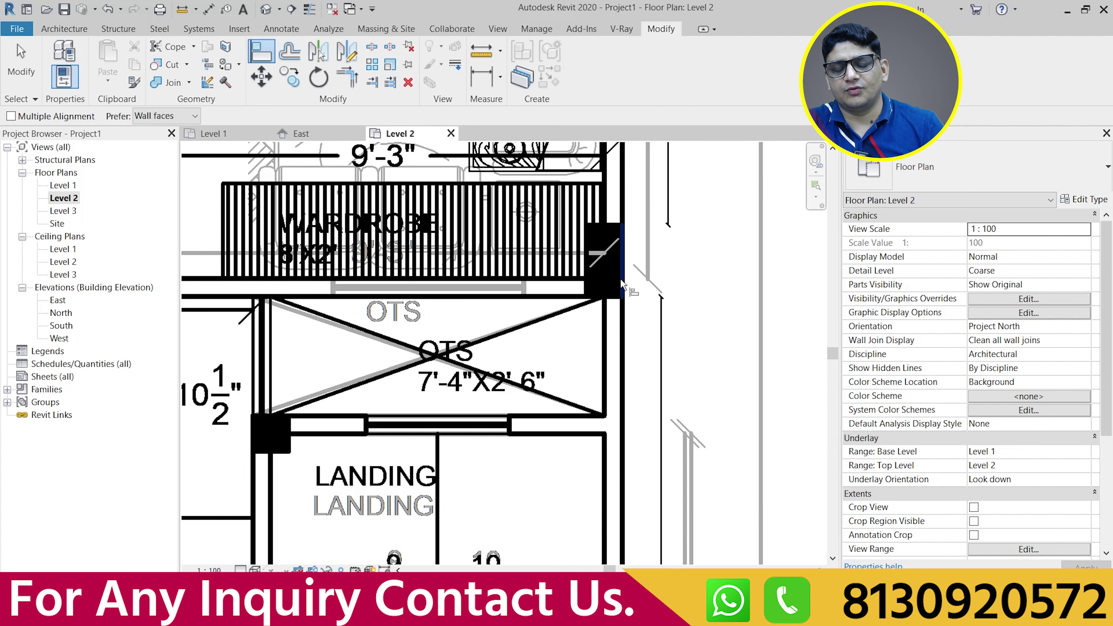
{"action": "scroll", "coordinate": [621, 279], "scroll_direction": "down", "scroll_amount": 2}
{"action": "scroll", "coordinate": [624, 302], "scroll_direction": "down", "scroll_amount": 1}
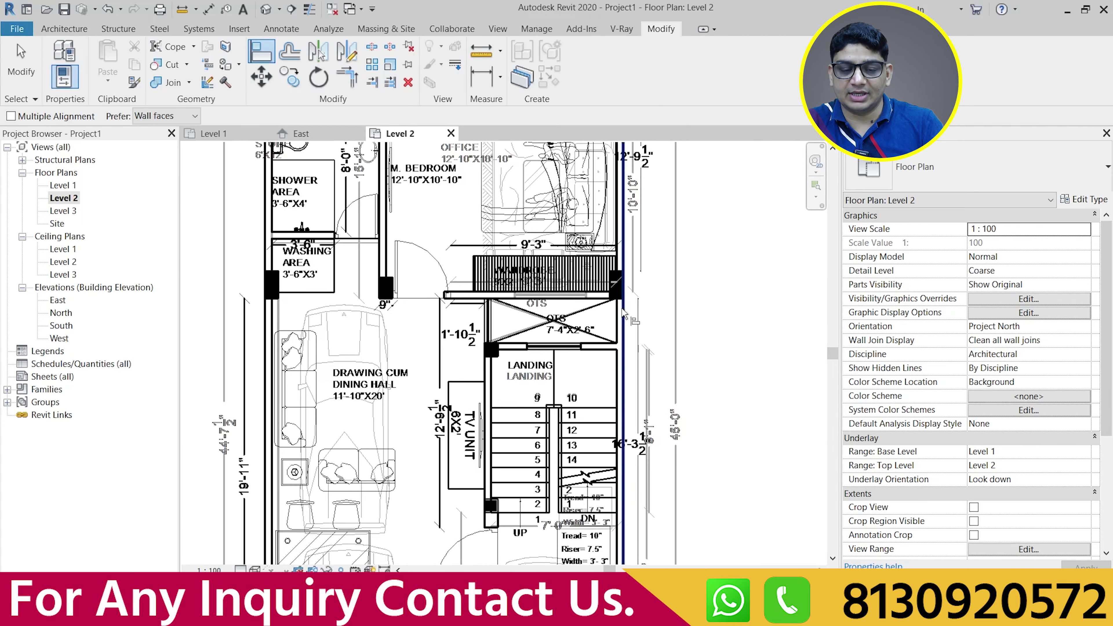
{"action": "scroll", "coordinate": [624, 312], "scroll_direction": "down", "scroll_amount": 2}
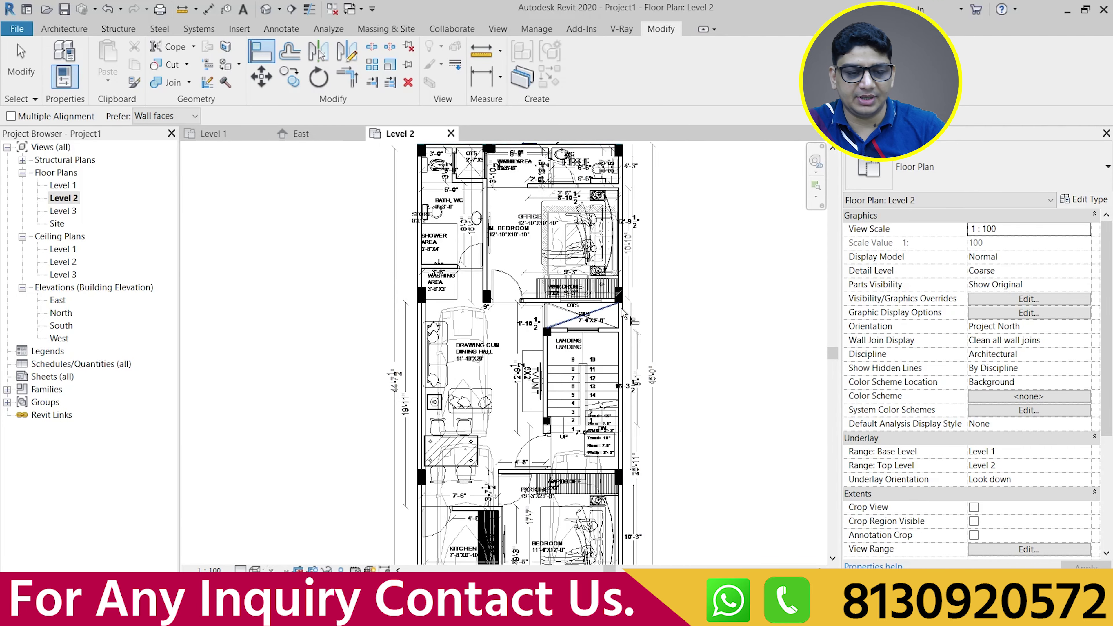
{"action": "left_click", "coordinate": [266, 9]}
Orbit the 3D view to inspect both stacked plans, then return to the Level 1 floor plan
{"action": "scroll", "coordinate": [738, 452], "scroll_direction": "up", "scroll_amount": 2}
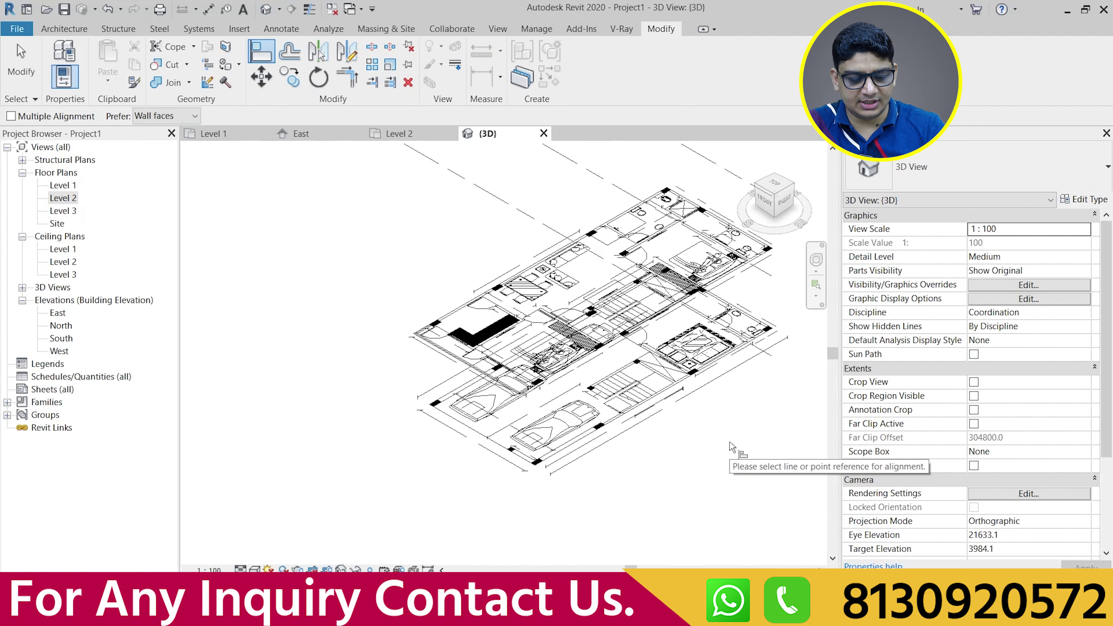
{"action": "mouse_move", "coordinate": [731, 446]}
{"action": "middle_mouse_down", "text": "shift"}
{"action": "mouse_move", "coordinate": [662, 286]}
{"action": "mouse_move", "coordinate": [713, 287]}
{"action": "mouse_move", "coordinate": [675, 316]}
{"action": "middle_mouse_up", "text": "shift"}
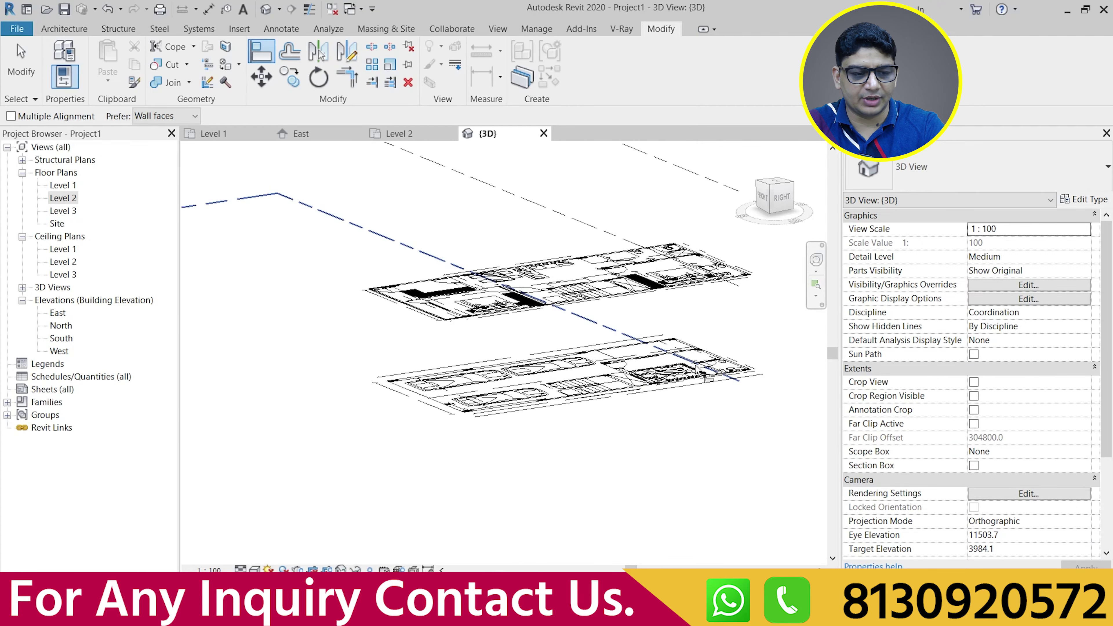
{"action": "double_click", "coordinate": [63, 185]}
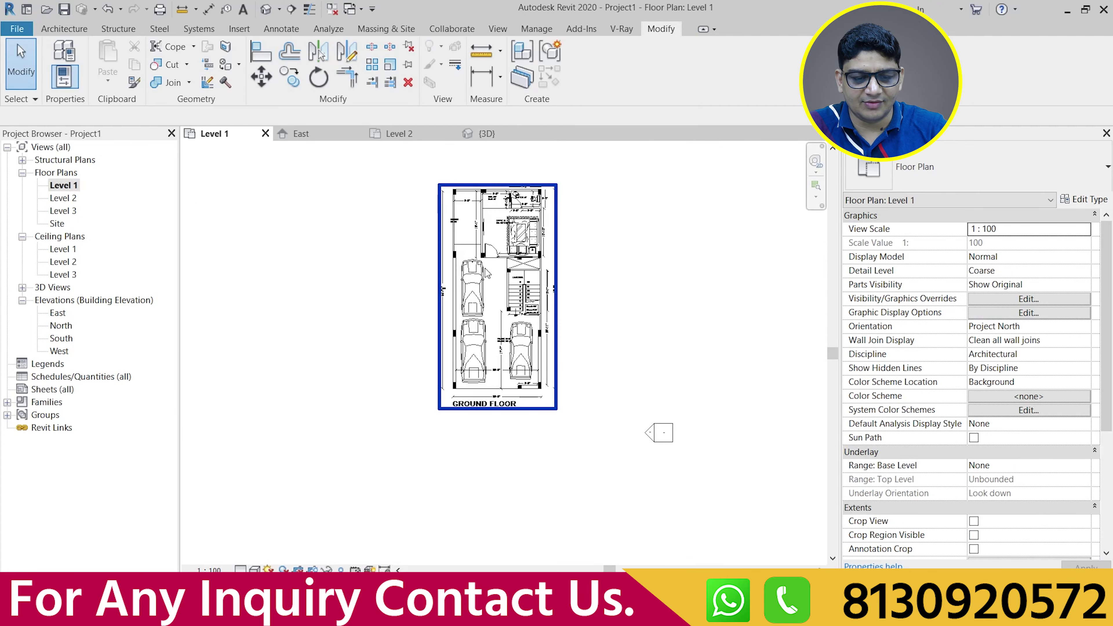
Delete the CAR layer's car drawings from the GF.dwg import
{"action": "scroll", "coordinate": [487, 273], "scroll_direction": "up", "scroll_amount": 2}
{"action": "scroll", "coordinate": [482, 281], "scroll_direction": "up", "scroll_amount": 2}
{"action": "middle_click_drag", "start_coordinate": [399, 401], "coordinate": [400, 333]}
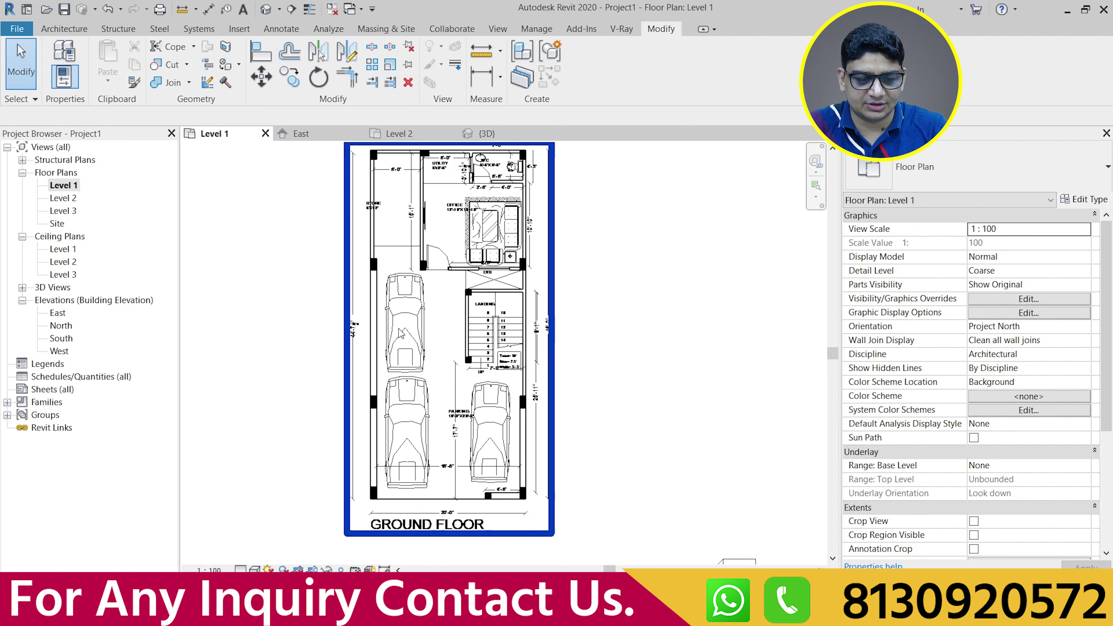
{"action": "left_click", "coordinate": [369, 328]}
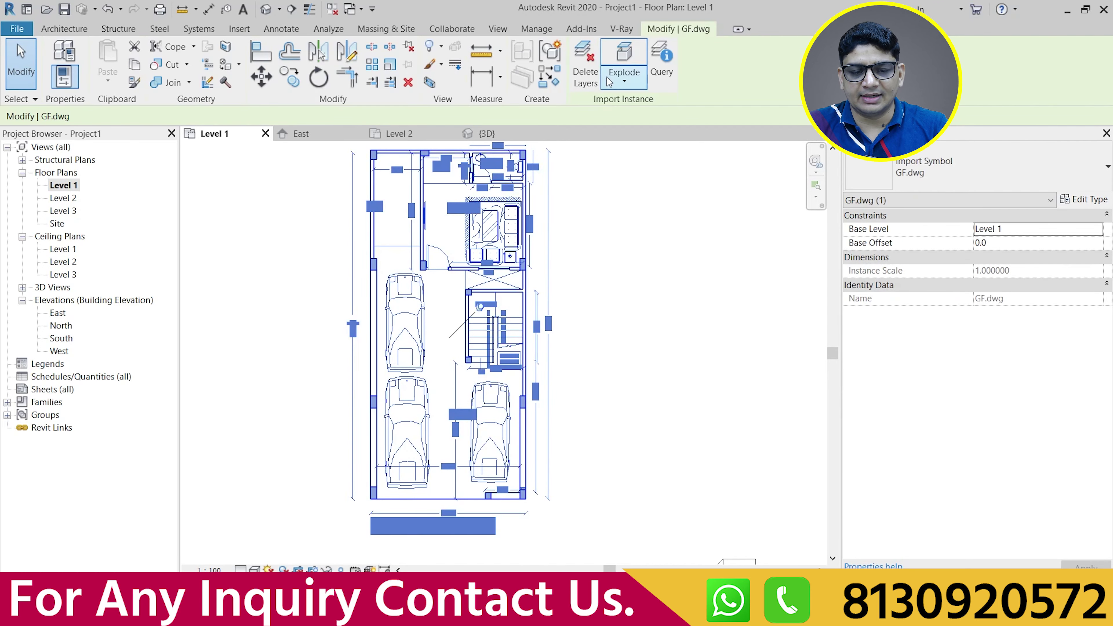
{"action": "left_click", "coordinate": [593, 74]}
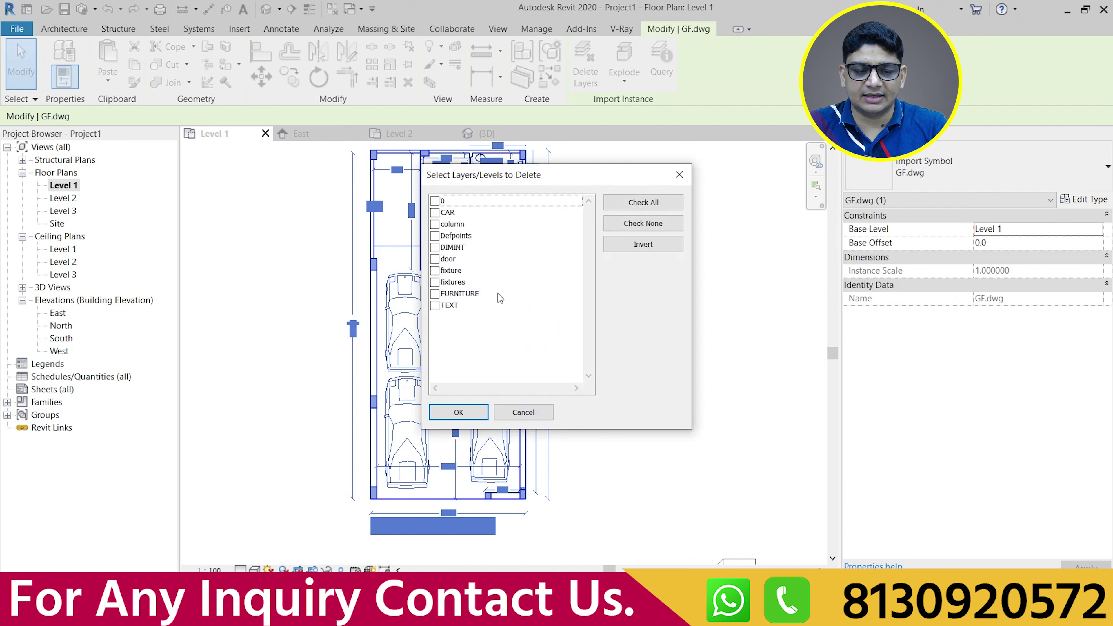
{"action": "left_click", "coordinate": [444, 214]}
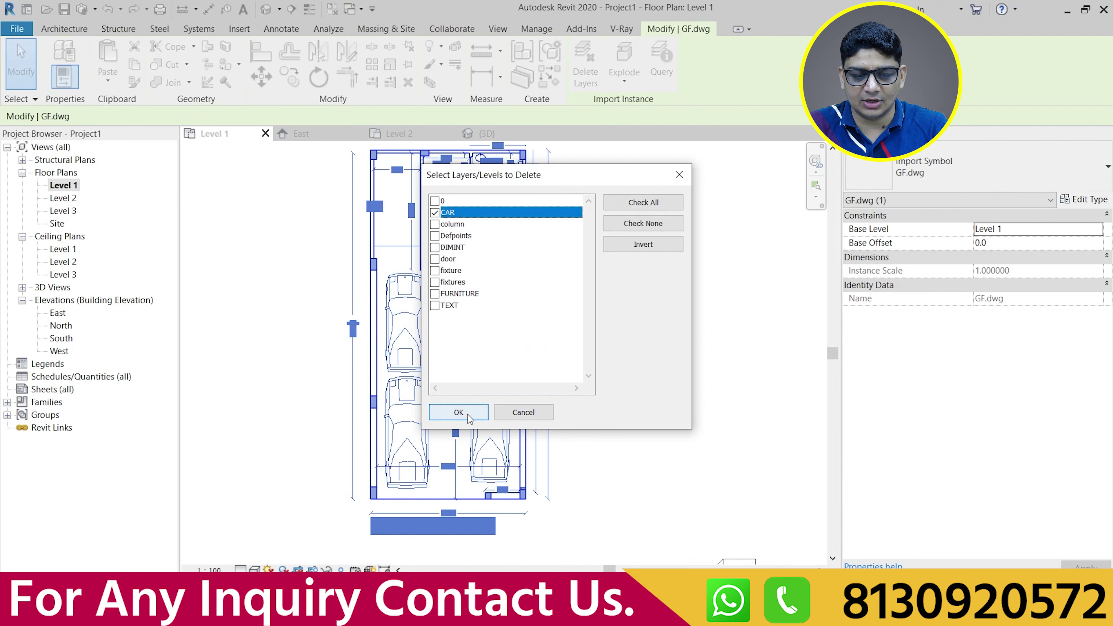
{"action": "left_click", "coordinate": [459, 412]}
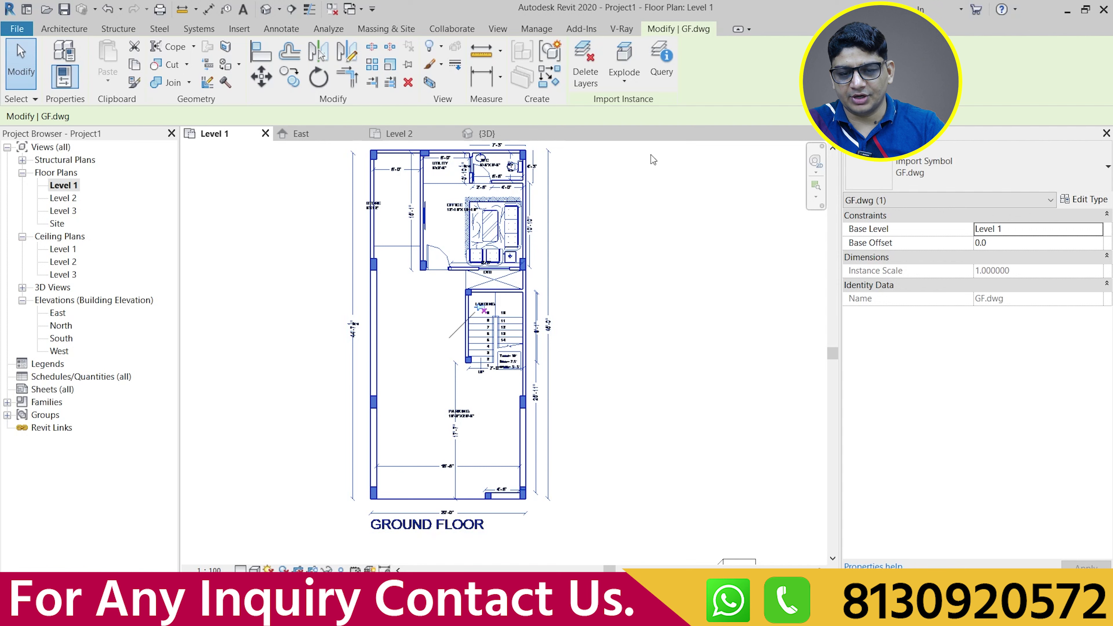
Full Explode the GF.dwg import into Revit lines
{"action": "left_click", "coordinate": [623, 83]}
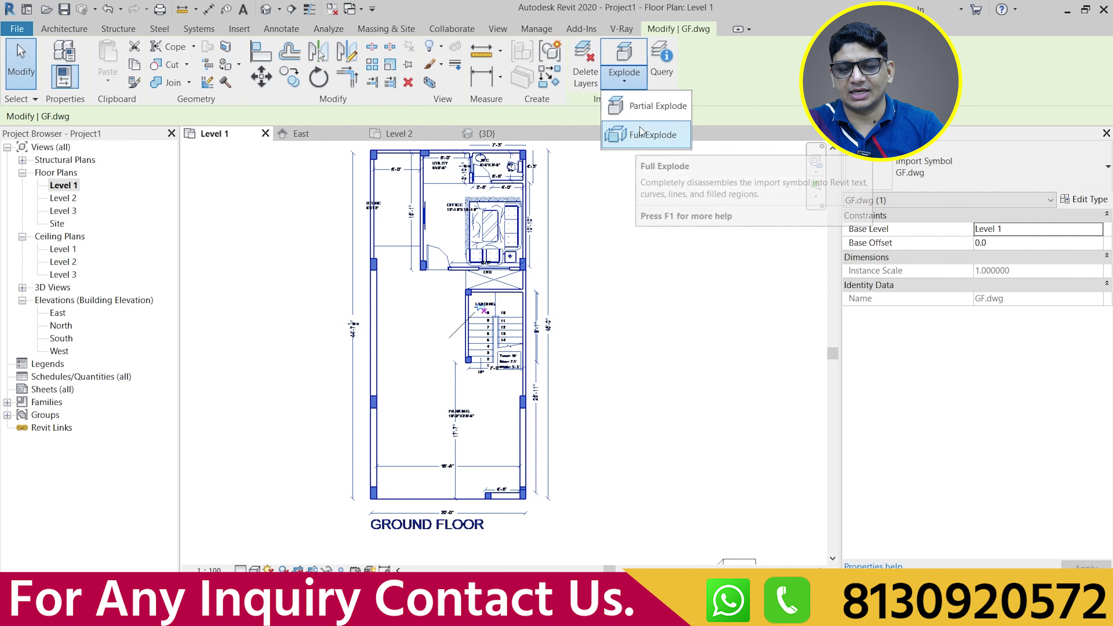
{"action": "mouse_move", "coordinate": [653, 135]}
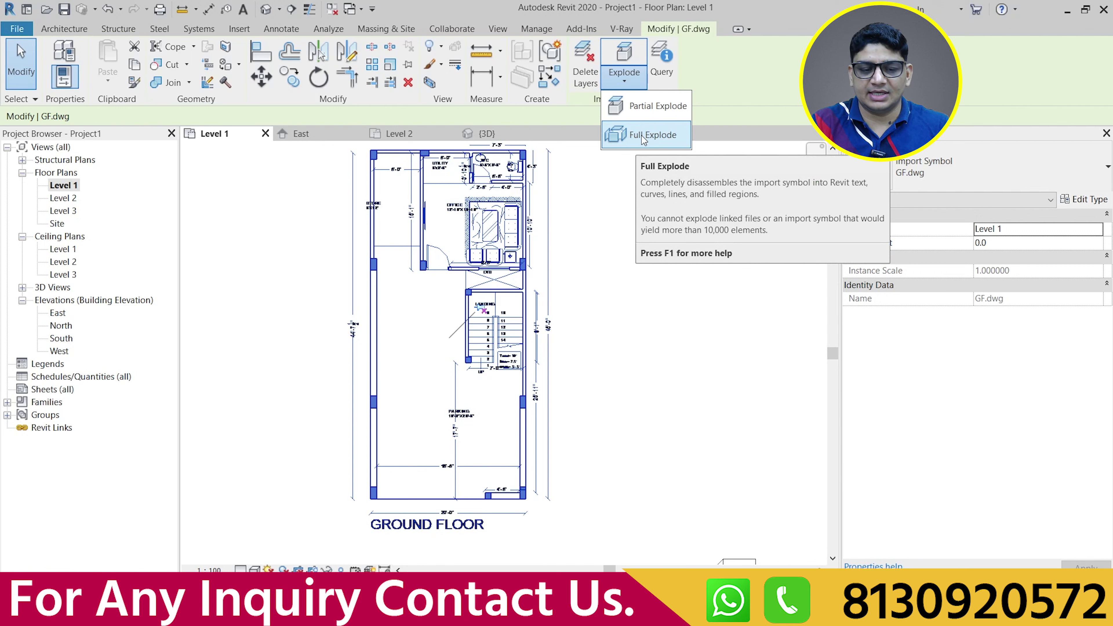
{"action": "left_click", "coordinate": [643, 137]}
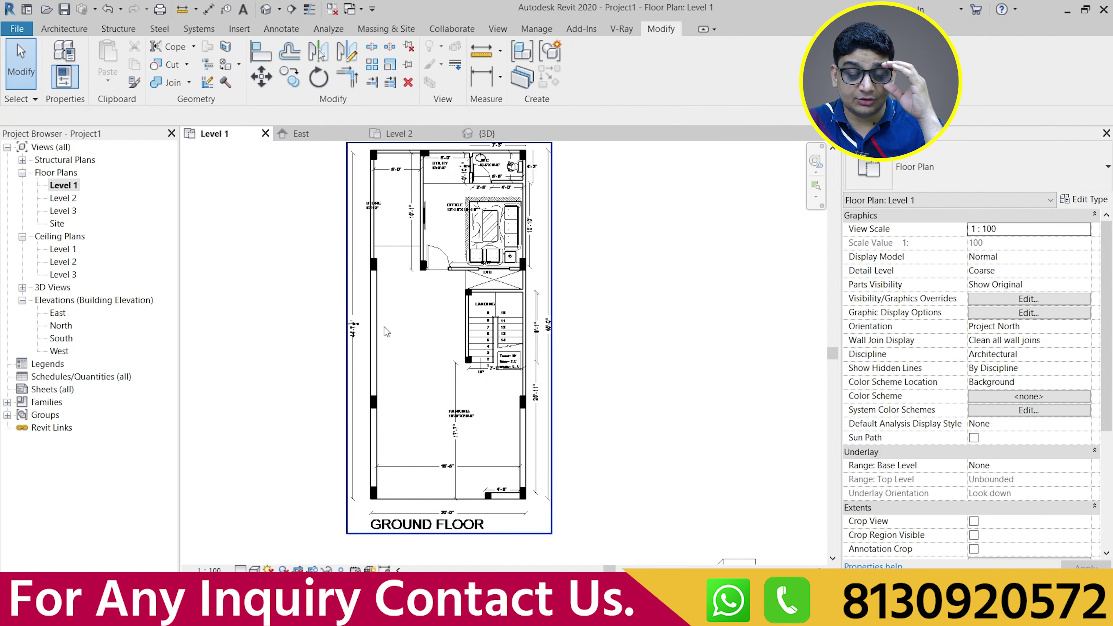
{"action": "scroll", "coordinate": [700, 337], "scroll_direction": "down", "scroll_amount": 2}
{"action": "scroll", "coordinate": [452, 414], "scroll_direction": "up", "scroll_amount": 1}
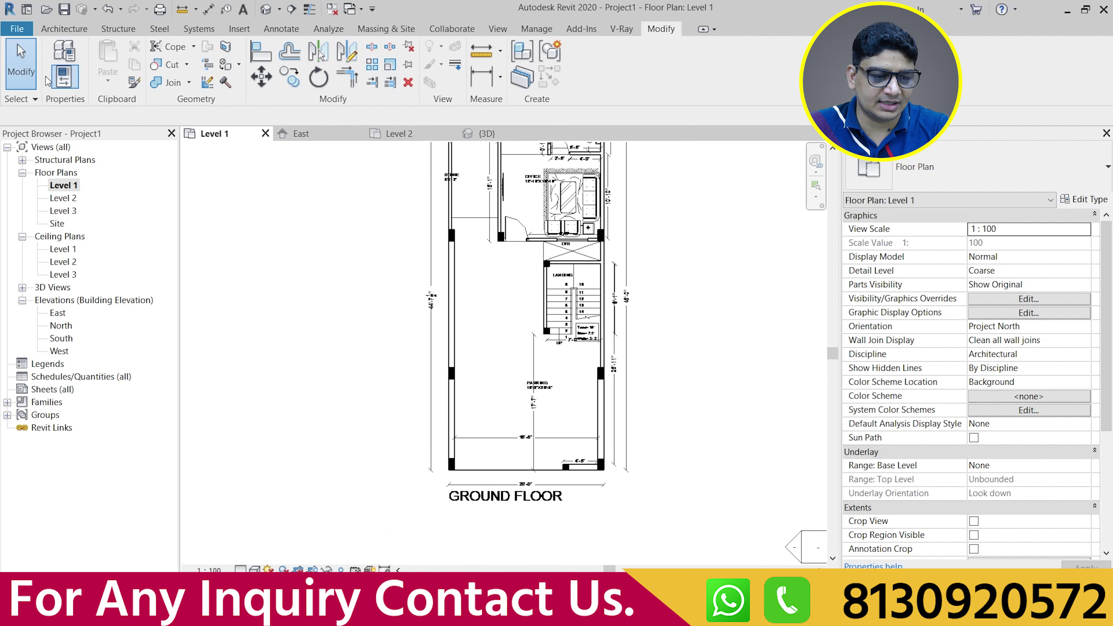
Start an architectural wall and duplicate its Basic Wall type as 230
{"action": "left_click", "coordinate": [57, 32]}
{"action": "left_click", "coordinate": [59, 82]}
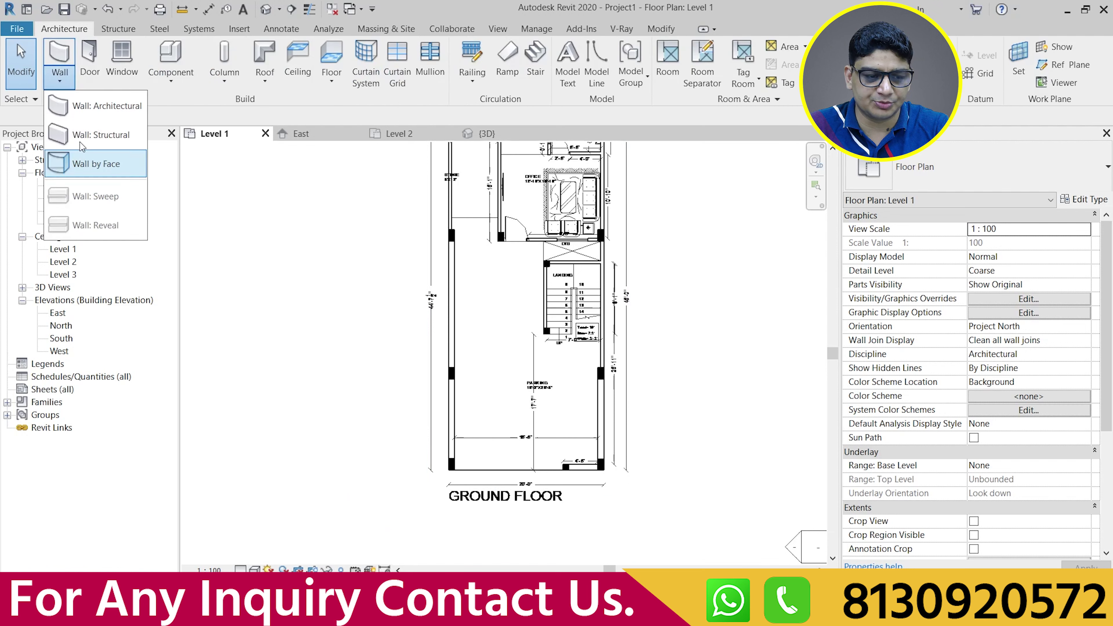
{"action": "left_click", "coordinate": [88, 110]}
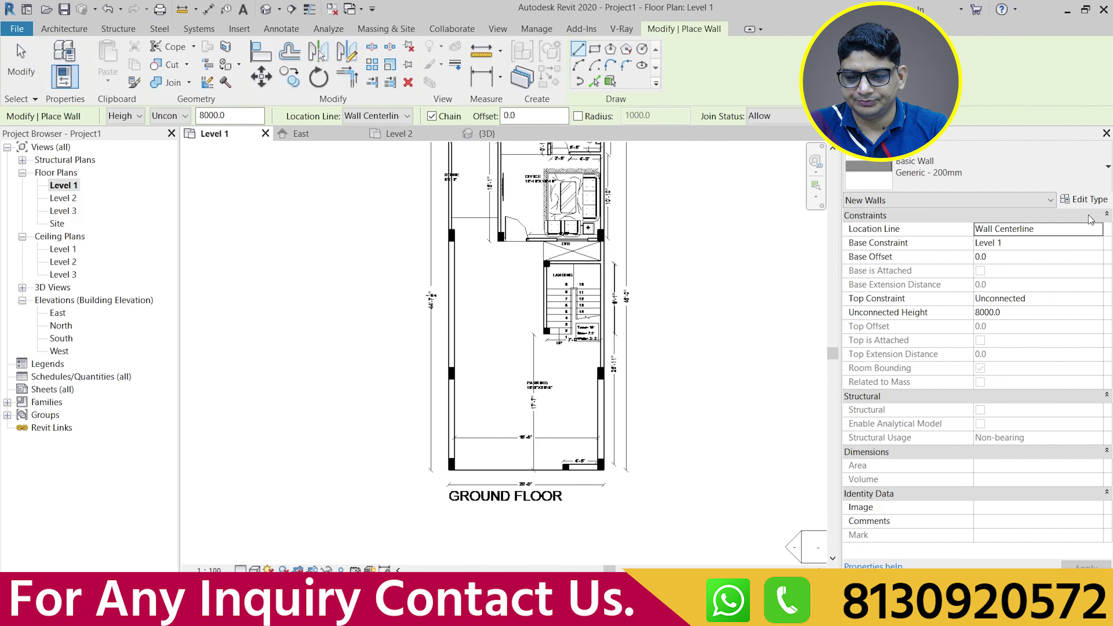
{"action": "left_click", "coordinate": [1086, 200]}
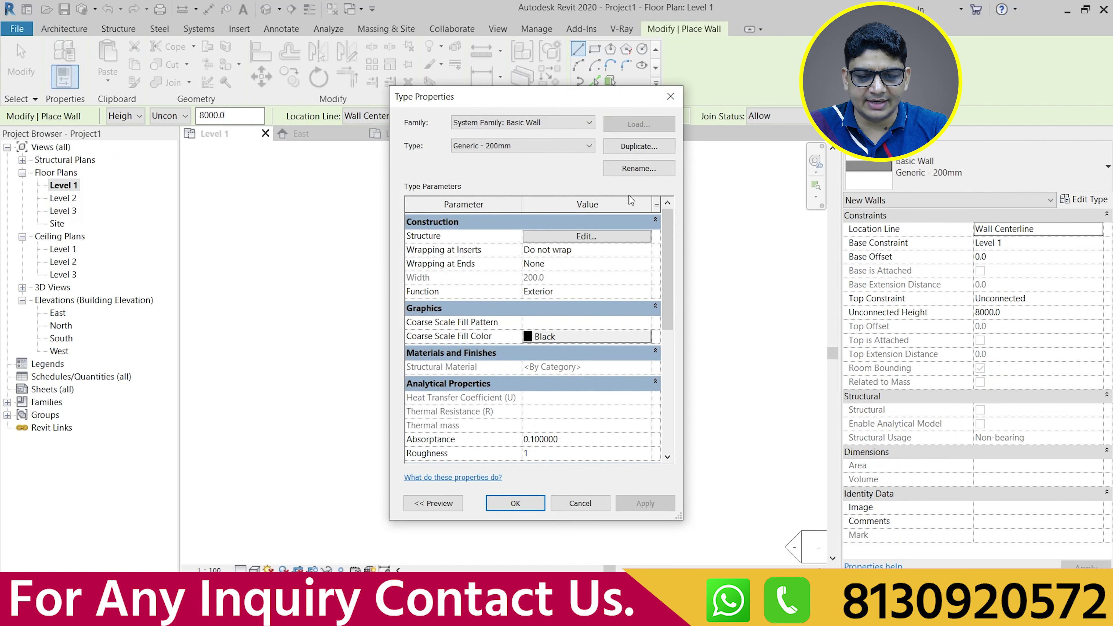
{"action": "left_click", "coordinate": [644, 147]}
{"action": "type", "text": "230"}
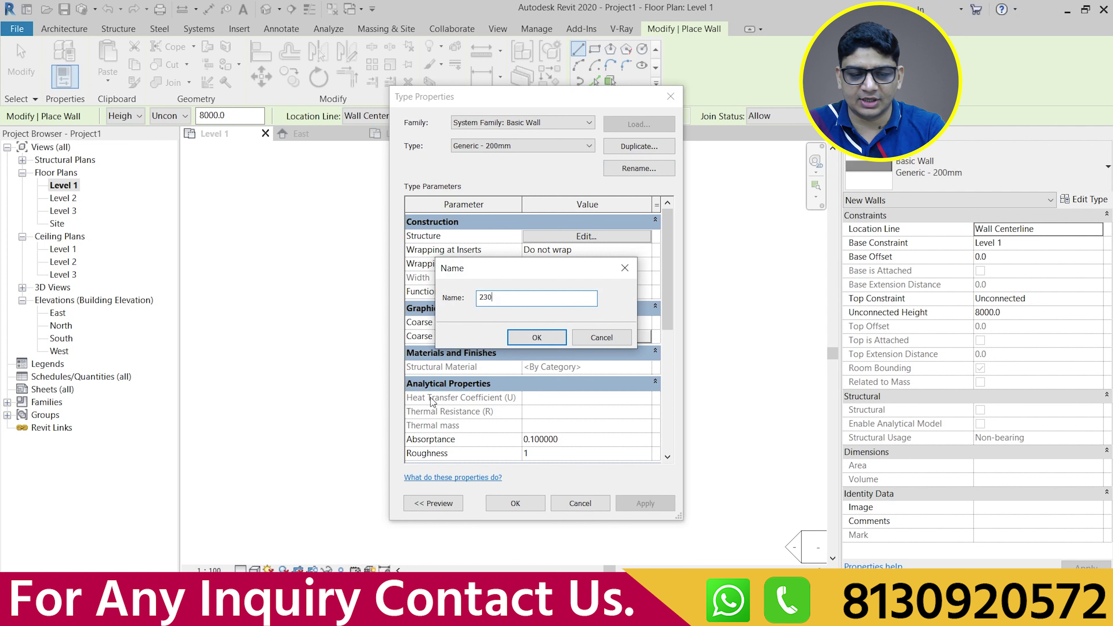
{"action": "left_click", "coordinate": [530, 337]}
Set the 230 wall type's structural layer thickness to 230 mm
{"action": "left_click", "coordinate": [586, 236]}
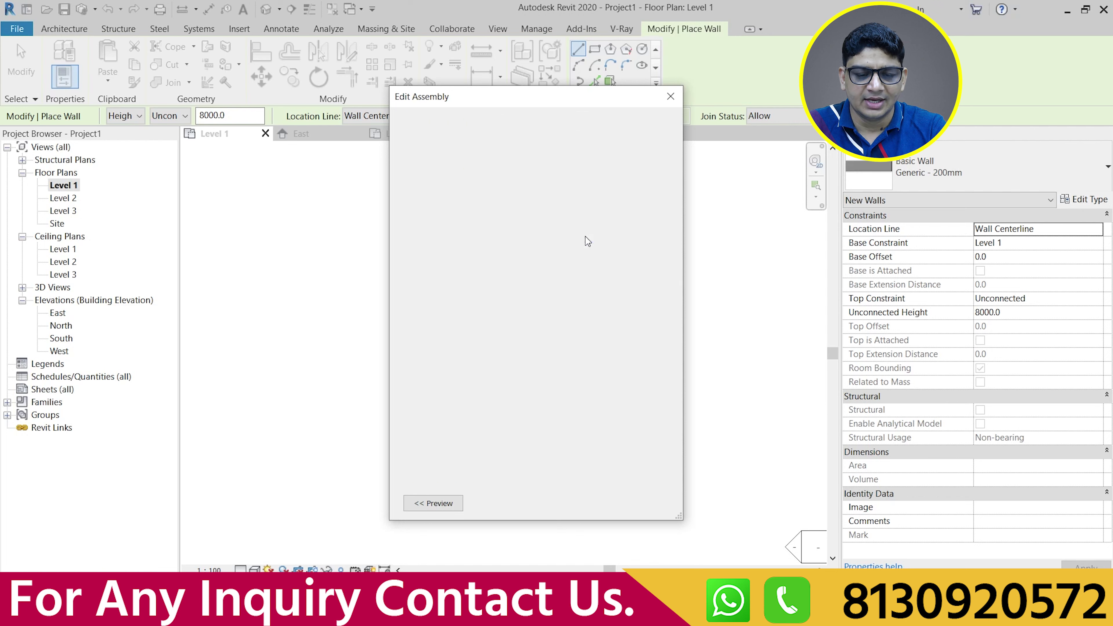
{"action": "left_click", "coordinate": [567, 246]}
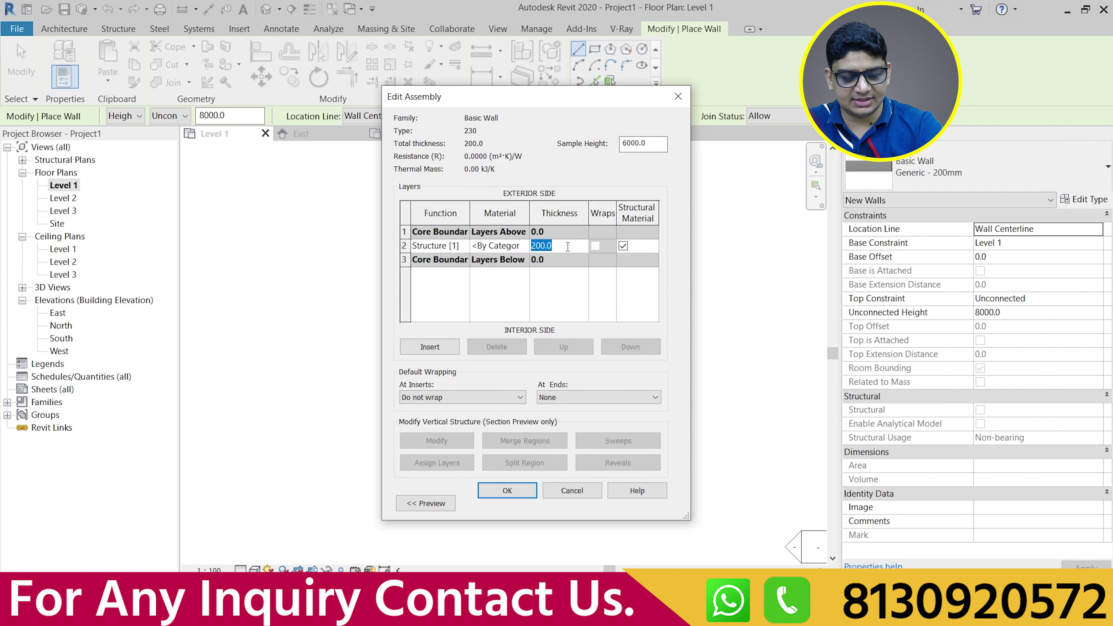
{"action": "left_click", "coordinate": [507, 490]}
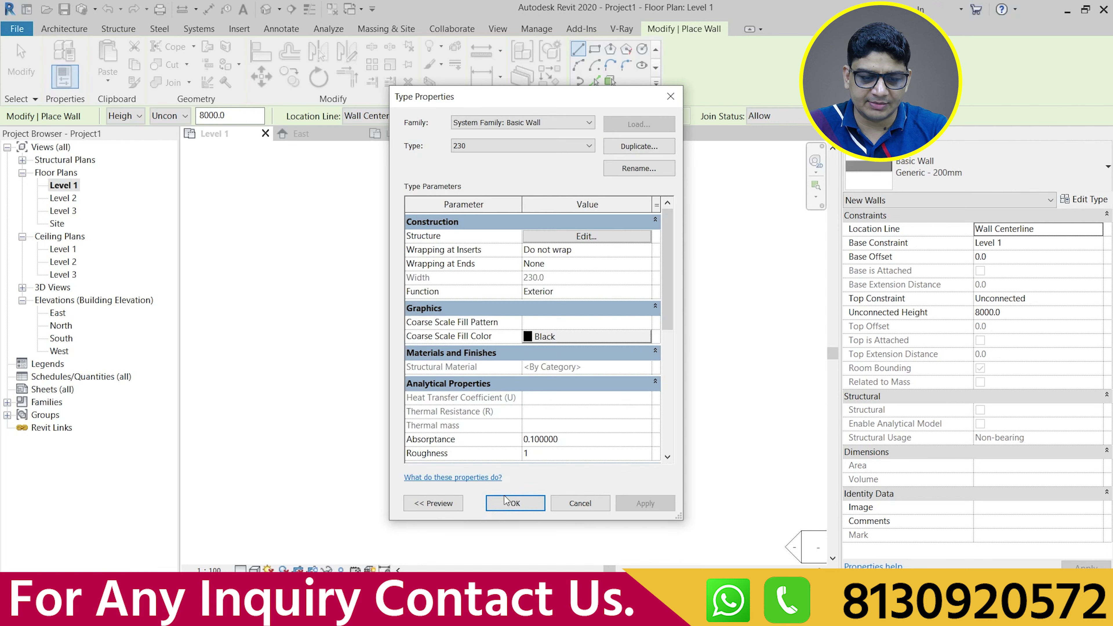
{"action": "left_click", "coordinate": [512, 508]}
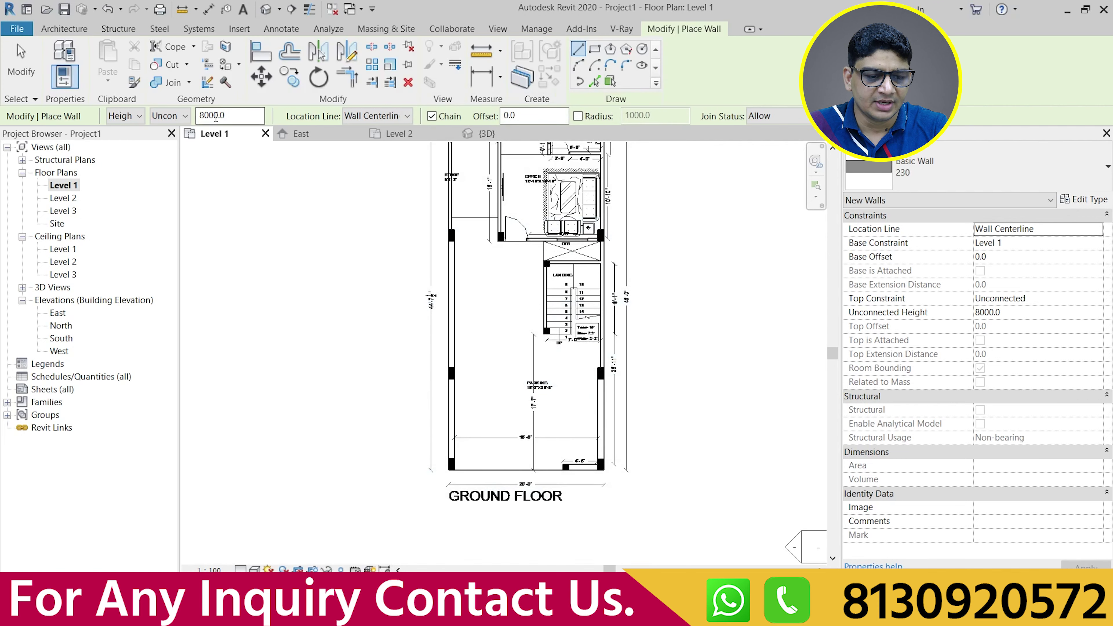
Set wall Height to Level 2 with Wall Centerline location line
{"action": "left_click", "coordinate": [170, 116]}
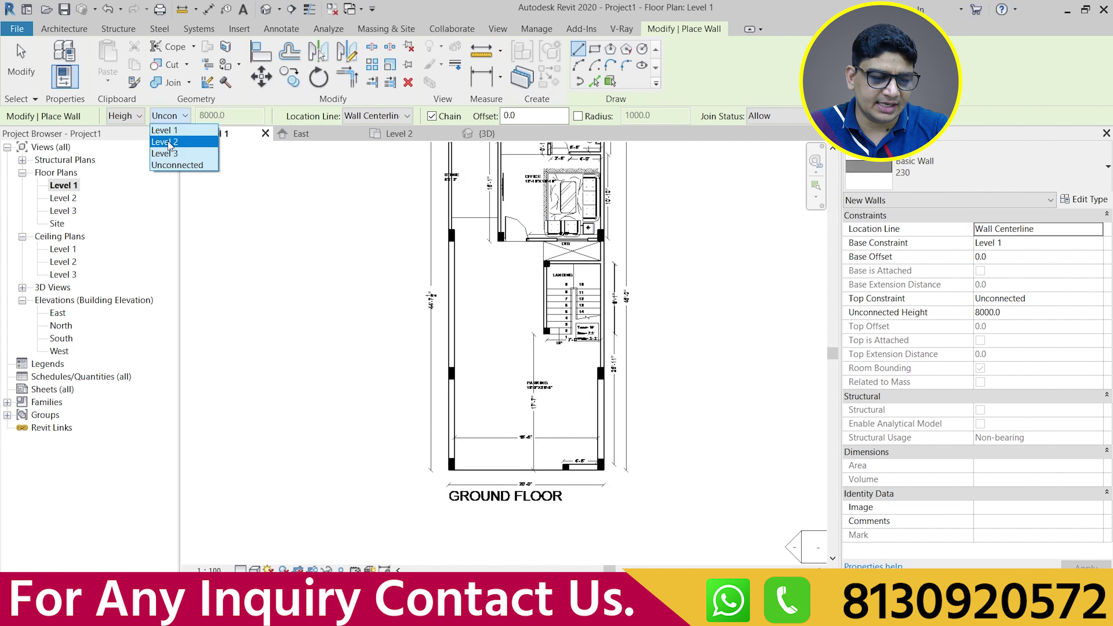
{"action": "left_click", "coordinate": [170, 143]}
{"action": "left_click", "coordinate": [377, 116]}
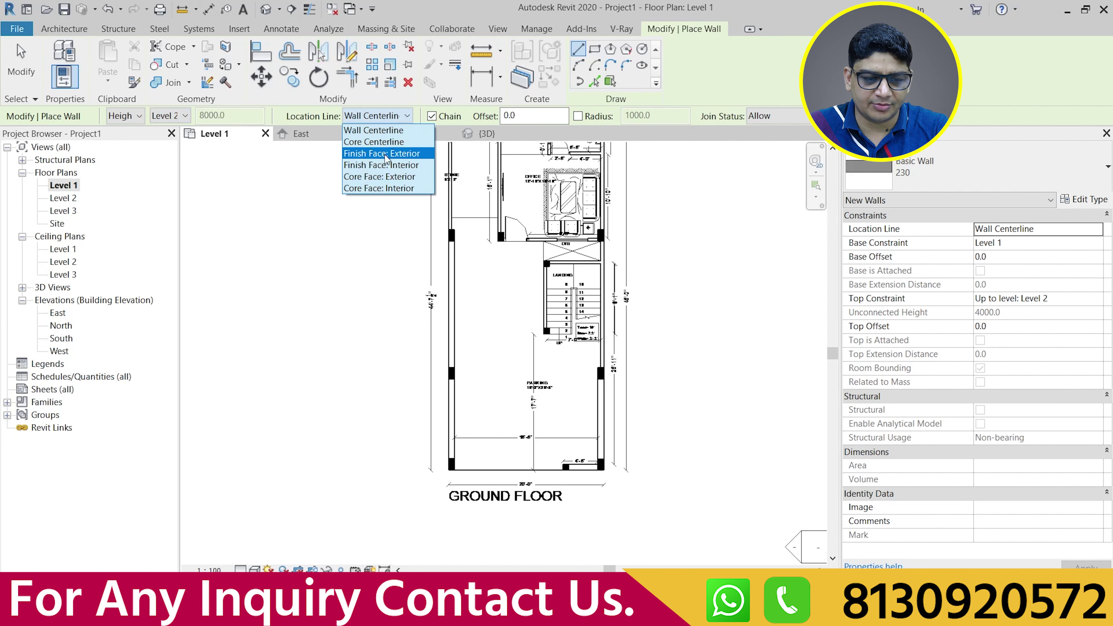
{"action": "left_click", "coordinate": [385, 131]}
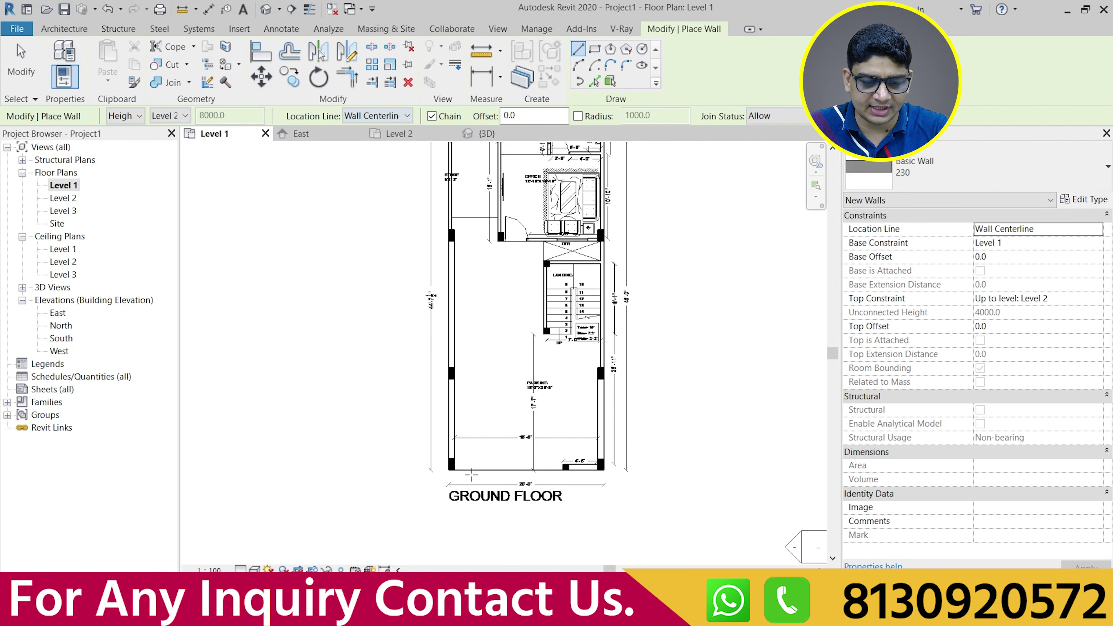
{"action": "scroll", "coordinate": [438, 480], "scroll_direction": "up", "scroll_amount": 3}
{"action": "scroll", "coordinate": [438, 480], "scroll_direction": "up", "scroll_amount": 2}
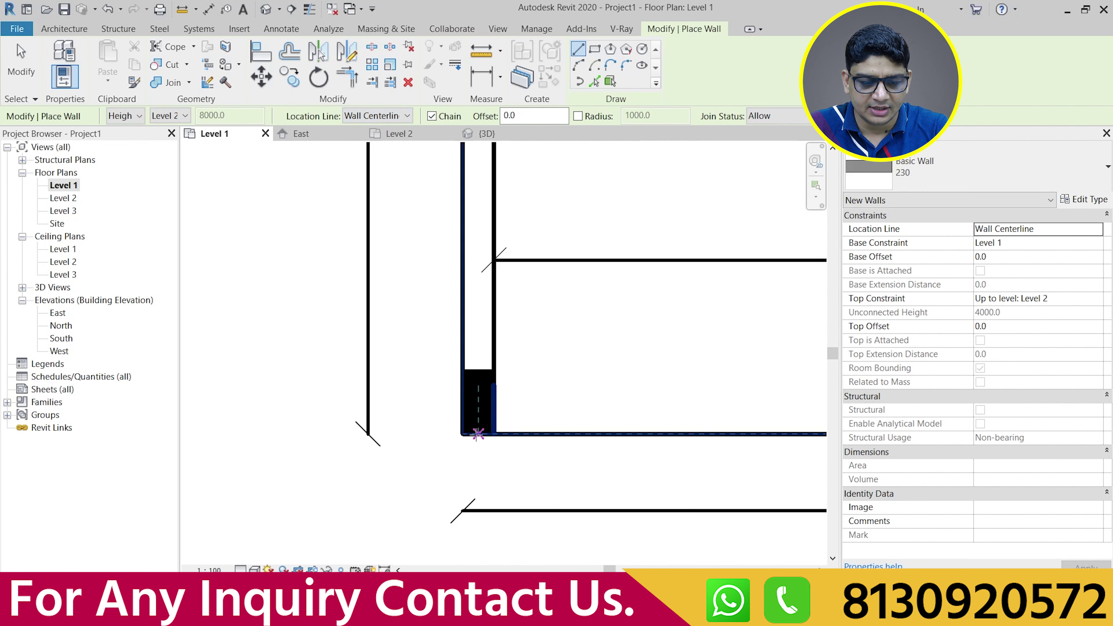
Trace the left outer wall from the bottom-left corner up to the column corner
{"action": "left_click", "coordinate": [463, 435]}
{"action": "scroll", "coordinate": [460, 303], "scroll_direction": "down", "scroll_amount": 2}
{"action": "scroll", "coordinate": [465, 307], "scroll_direction": "down", "scroll_amount": 2}
{"action": "scroll", "coordinate": [474, 320], "scroll_direction": "down", "scroll_amount": 2}
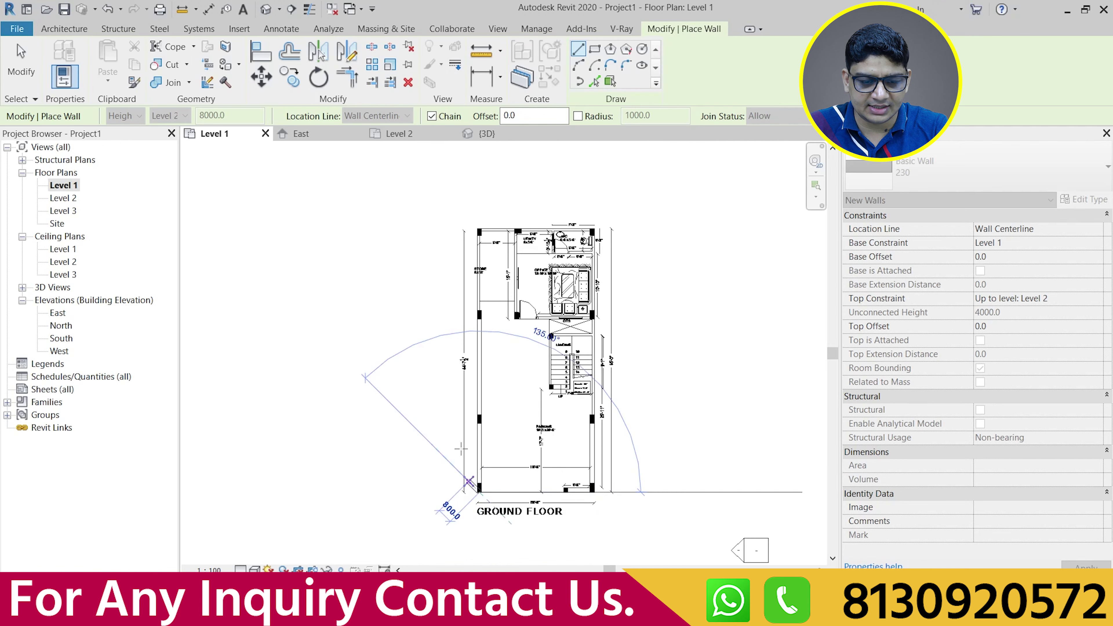
{"action": "scroll", "coordinate": [485, 340], "scroll_direction": "up", "scroll_amount": 1}
{"action": "scroll", "coordinate": [485, 340], "scroll_direction": "up", "scroll_amount": 2}
{"action": "scroll", "coordinate": [486, 307], "scroll_direction": "up", "scroll_amount": 2}
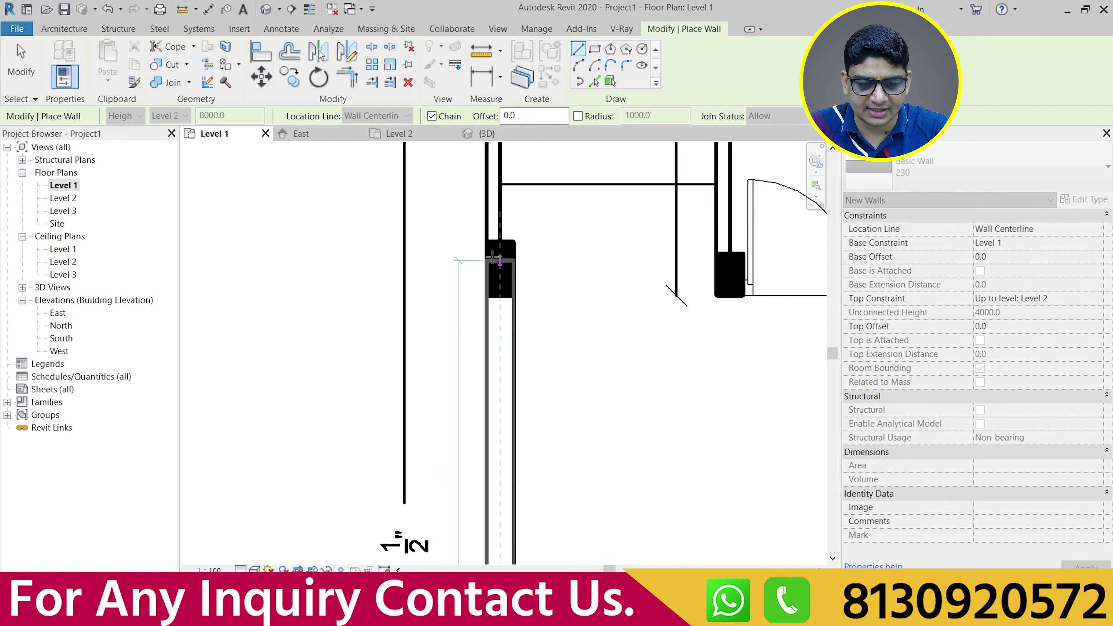
{"action": "left_click", "coordinate": [498, 241]}
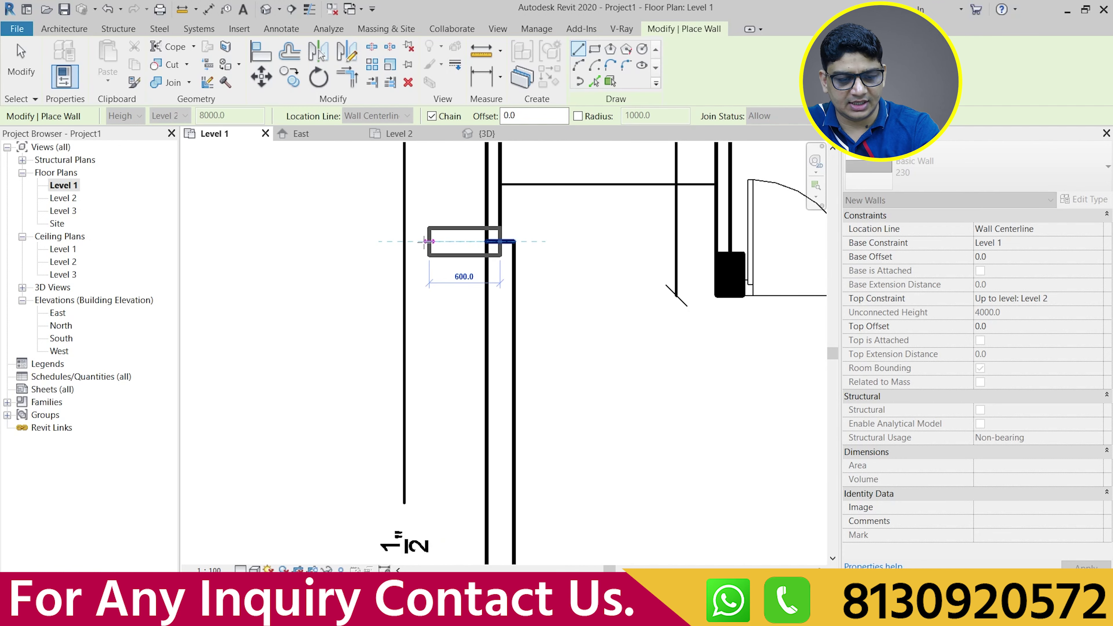
{"action": "key", "text": "Escape"}
Trace the bottom outer wall across to the right corner and finish wall placement
{"action": "scroll", "coordinate": [371, 225], "scroll_direction": "down", "scroll_amount": 2}
{"action": "scroll", "coordinate": [371, 225], "scroll_direction": "down", "scroll_amount": 3}
{"action": "scroll", "coordinate": [371, 233], "scroll_direction": "down", "scroll_amount": 1}
{"action": "scroll", "coordinate": [516, 468], "scroll_direction": "up", "scroll_amount": 1}
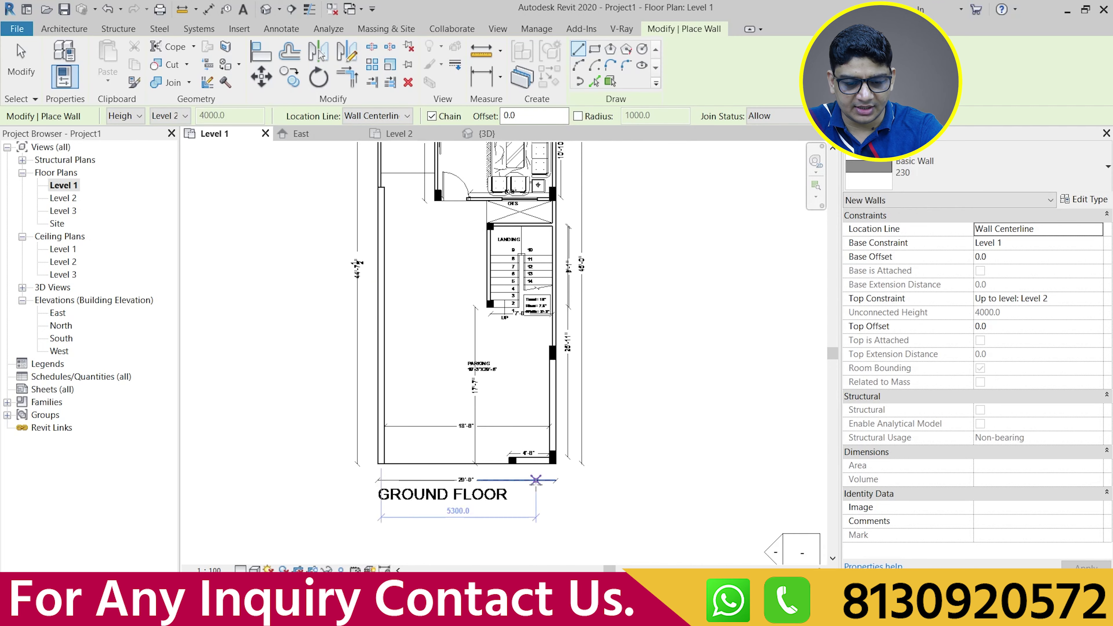
{"action": "scroll", "coordinate": [516, 469], "scroll_direction": "up", "scroll_amount": 3}
{"action": "scroll", "coordinate": [516, 469], "scroll_direction": "up", "scroll_amount": 2}
{"action": "left_click", "coordinate": [451, 415]}
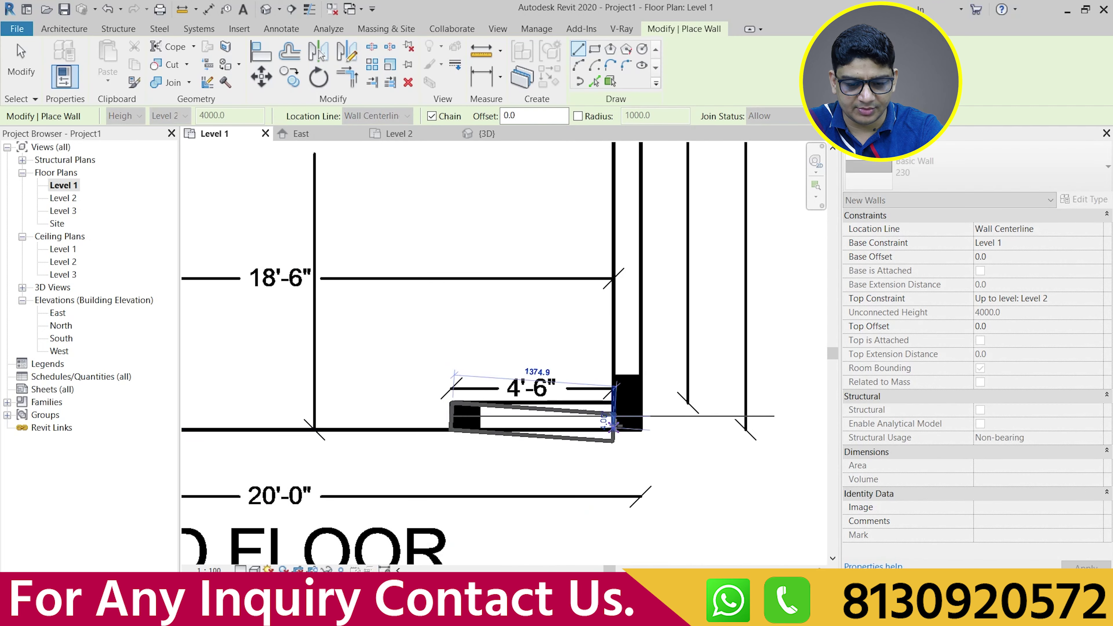
{"action": "left_click", "coordinate": [627, 416]}
{"action": "scroll", "coordinate": [627, 421], "scroll_direction": "down", "scroll_amount": 1}
{"action": "scroll", "coordinate": [621, 456], "scroll_direction": "down", "scroll_amount": 2}
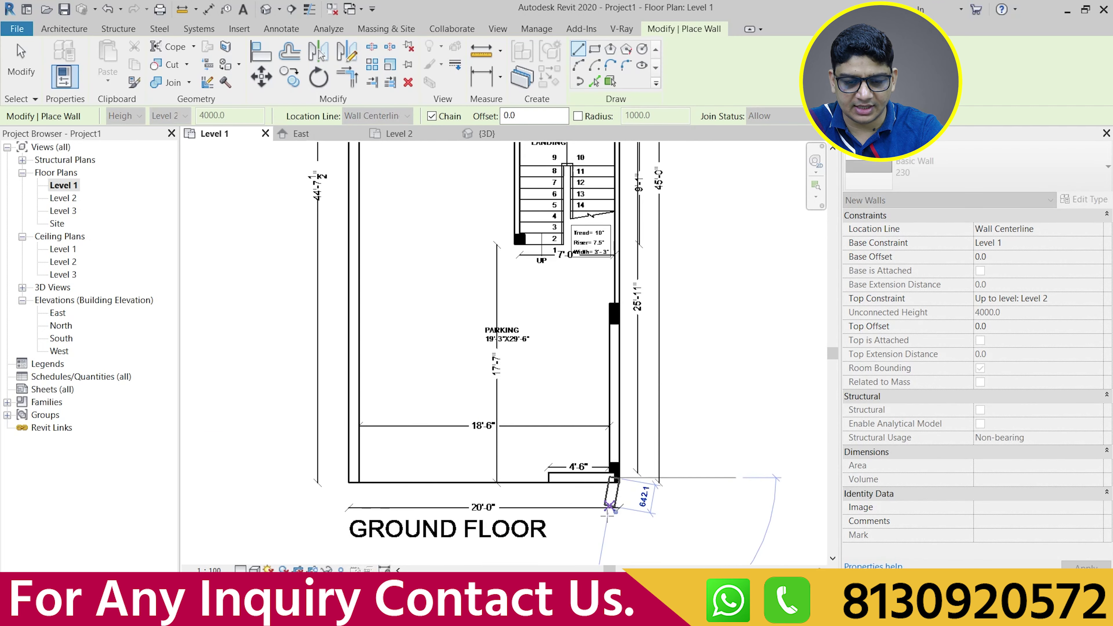
{"action": "scroll", "coordinate": [618, 297], "scroll_direction": "up", "scroll_amount": 3}
{"action": "scroll", "coordinate": [617, 297], "scroll_direction": "up", "scroll_amount": 2}
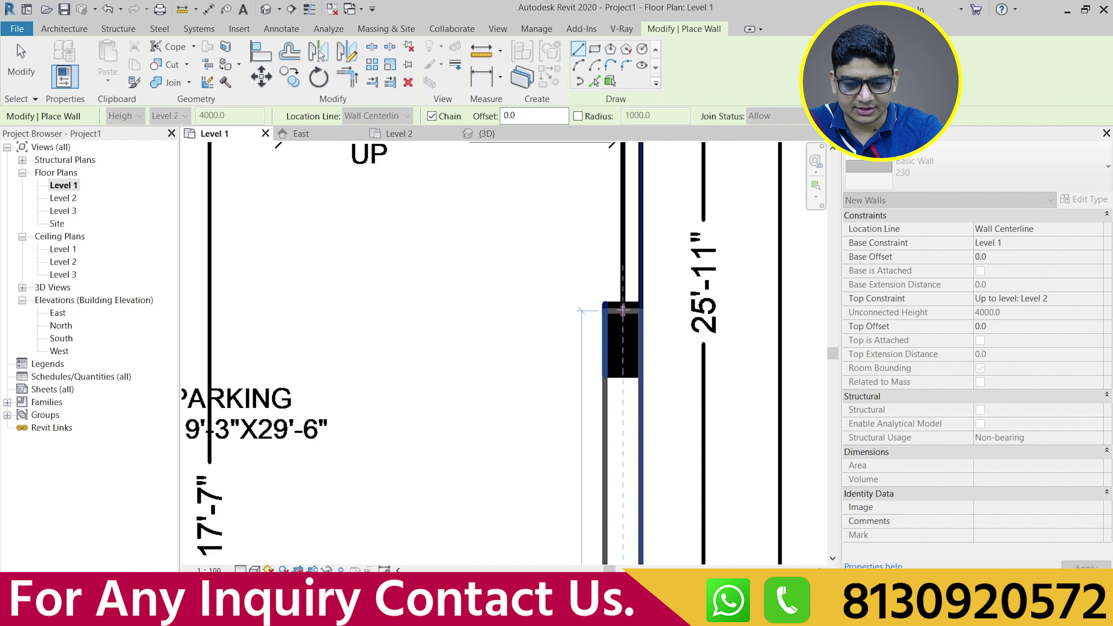
{"action": "scroll", "coordinate": [613, 373], "scroll_direction": "down", "scroll_amount": 2}
{"action": "scroll", "coordinate": [596, 417], "scroll_direction": "down", "scroll_amount": 2}
{"action": "scroll", "coordinate": [589, 443], "scroll_direction": "down", "scroll_amount": 1}
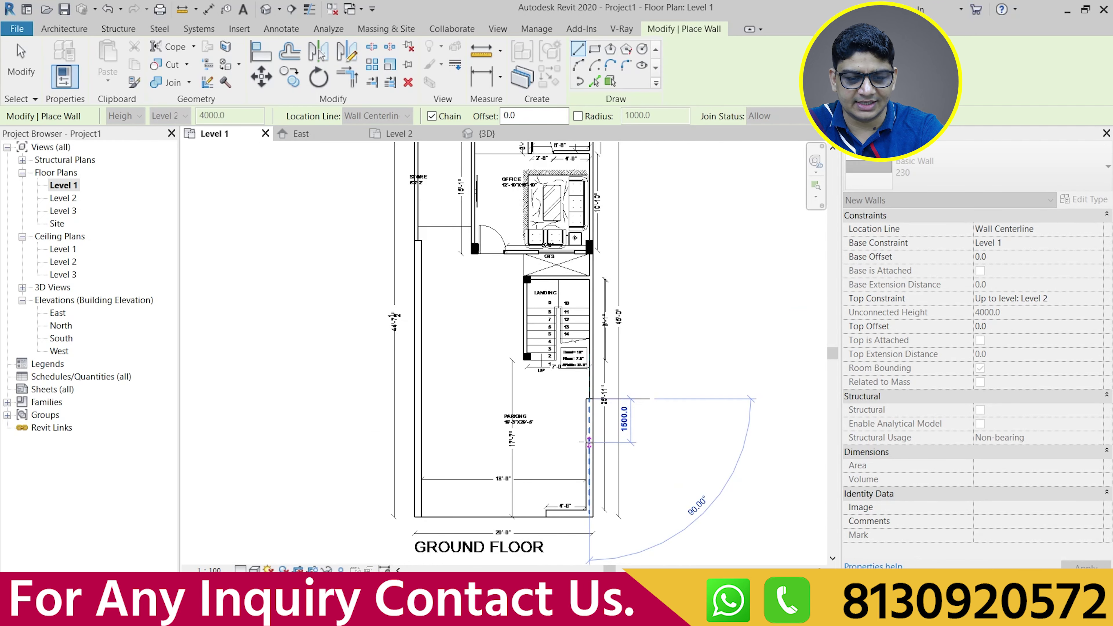
{"action": "key", "text": "Escape"}
{"action": "key", "text": "Escape"}
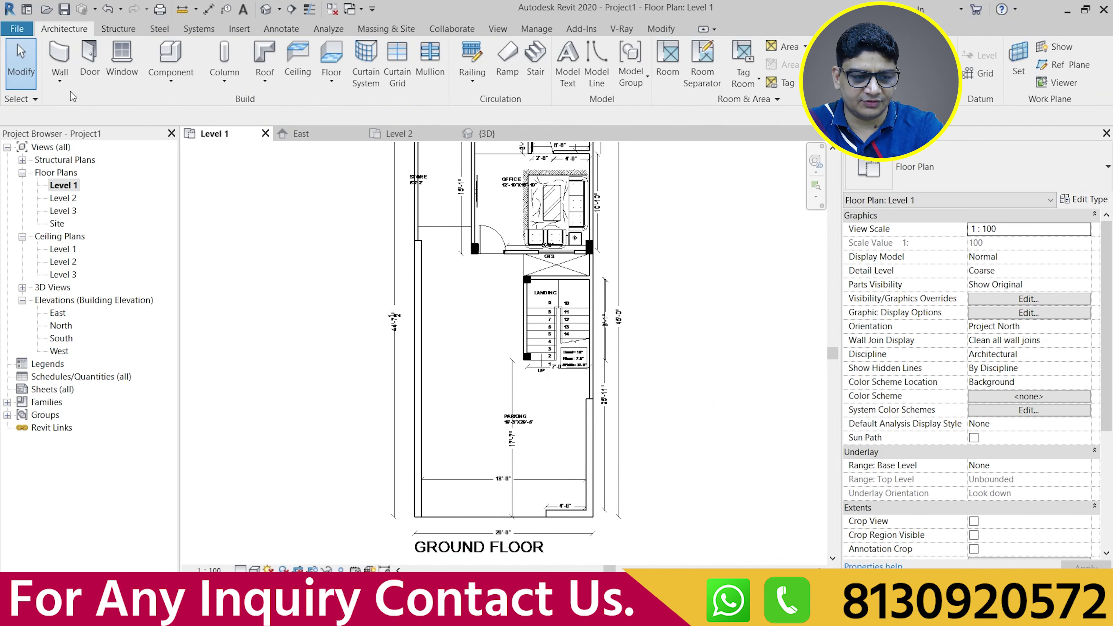
Duplicate the 230 wall type as '115' with a 115 mm structural layer, and make it current
{"action": "left_click", "coordinate": [63, 81]}
{"action": "left_click", "coordinate": [75, 105]}
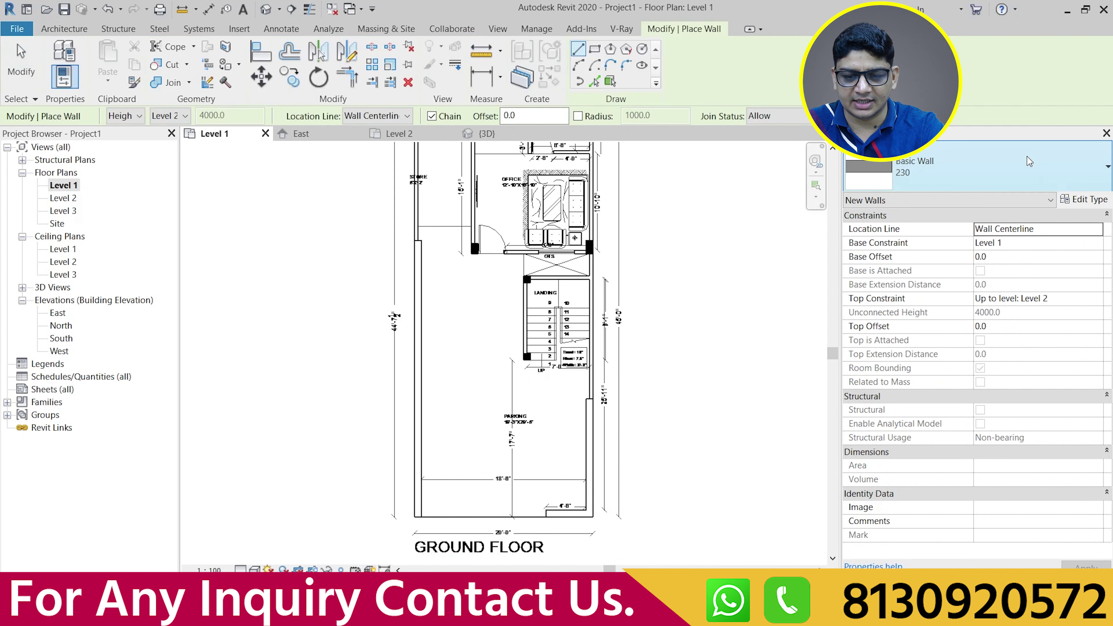
{"action": "left_click", "coordinate": [1081, 201]}
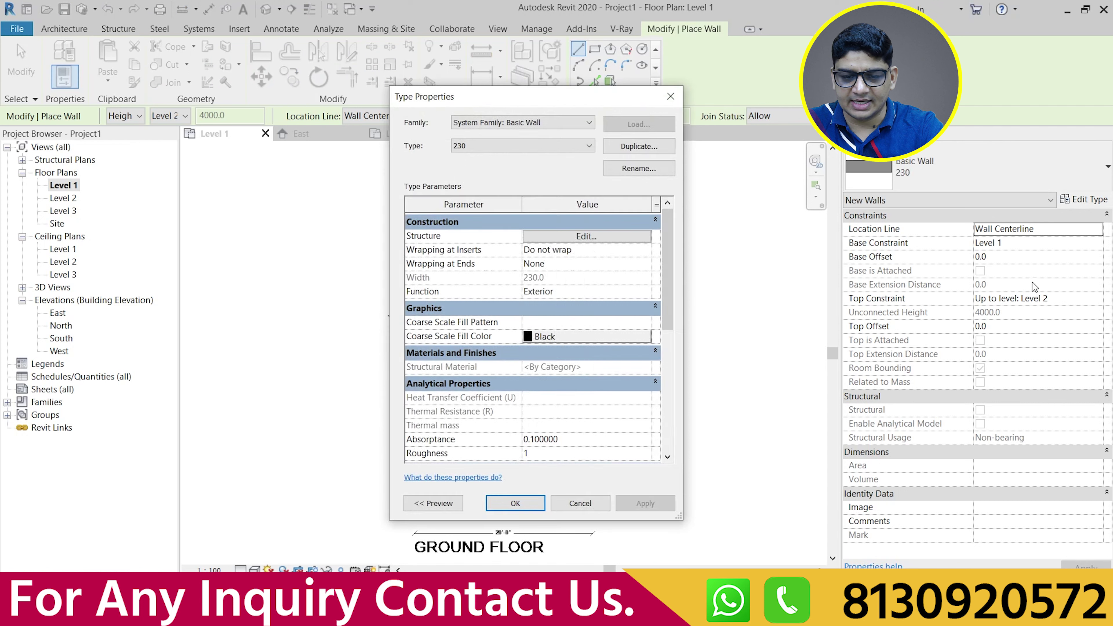
{"action": "left_click", "coordinate": [637, 148]}
{"action": "type", "text": "115"}
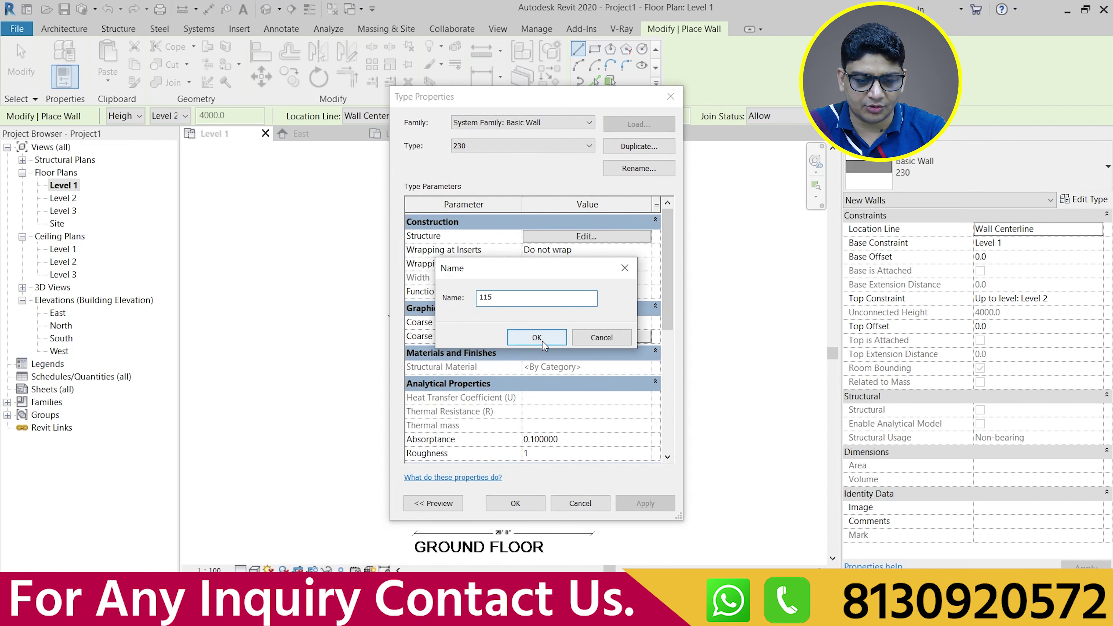
{"action": "left_click", "coordinate": [543, 343]}
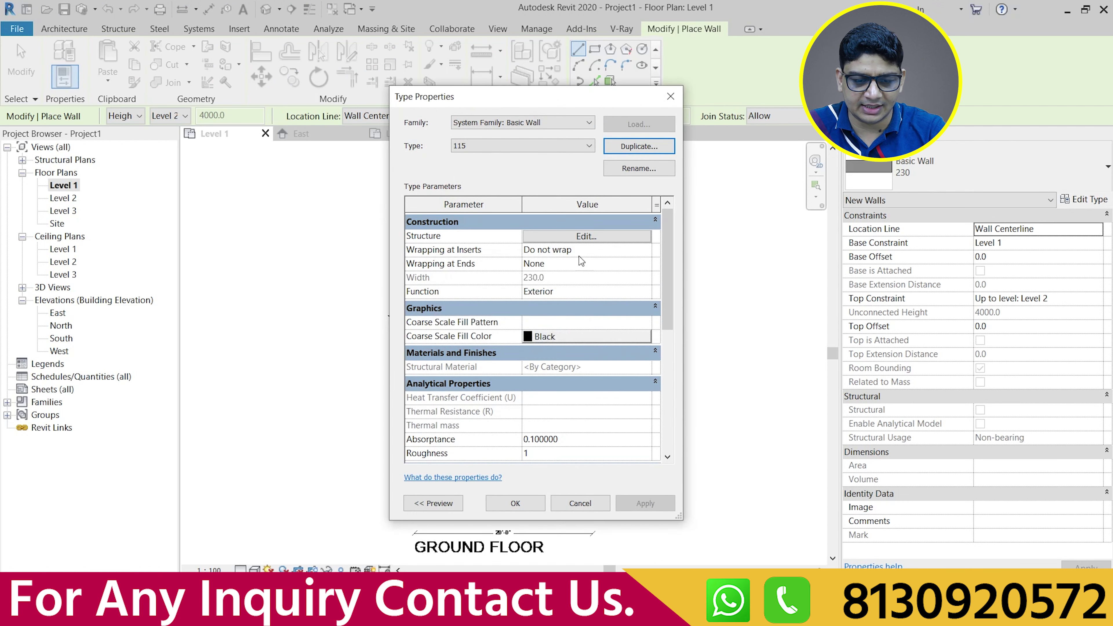
{"action": "left_click", "coordinate": [585, 236]}
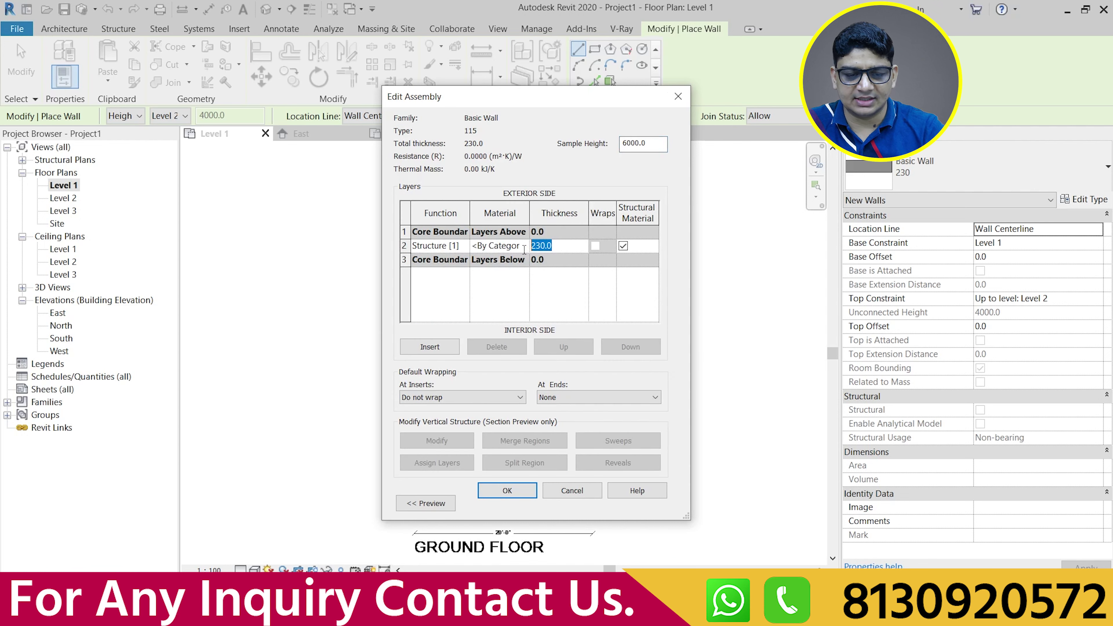
{"action": "left_click", "coordinate": [508, 490]}
{"action": "left_click", "coordinate": [515, 503]}
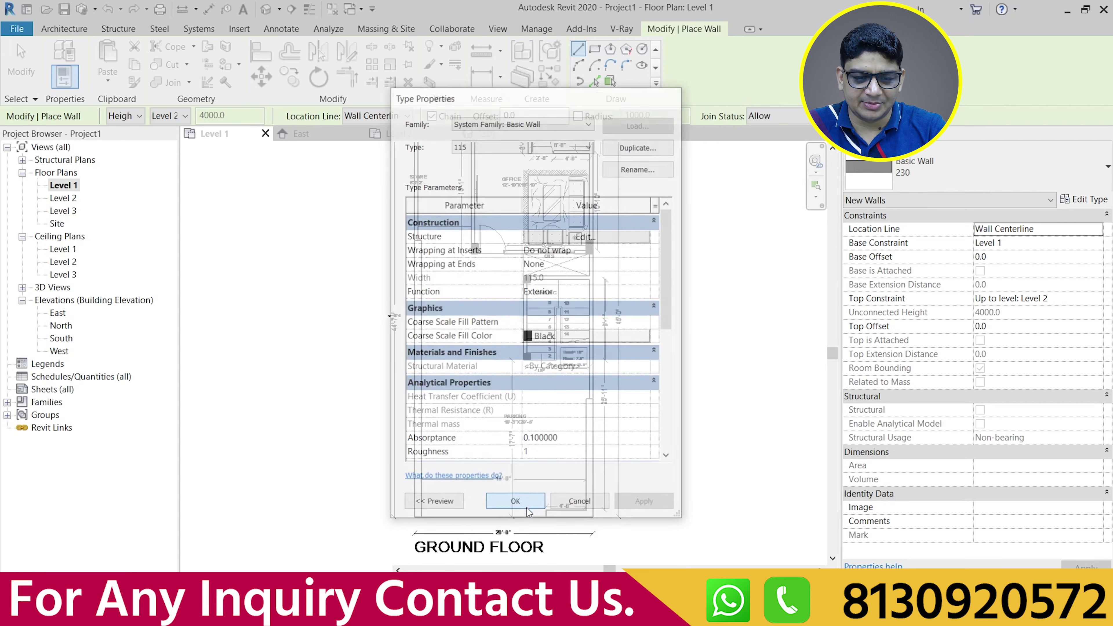
{"action": "scroll", "coordinate": [621, 402], "scroll_direction": "up", "scroll_amount": 3}
{"action": "scroll", "coordinate": [622, 402], "scroll_direction": "up", "scroll_amount": 3}
Trace a 115 wall from the existing wall's end via the top-right corner to the top-left corner
{"action": "scroll", "coordinate": [621, 403], "scroll_direction": "up", "scroll_amount": 2}
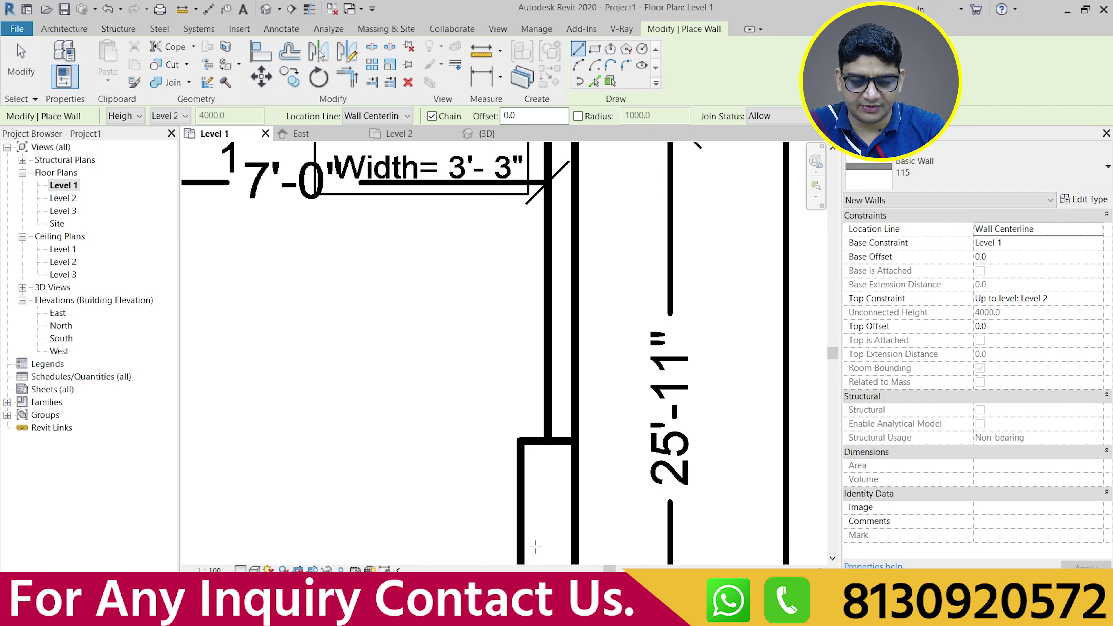
{"action": "left_click", "coordinate": [560, 441]}
{"action": "scroll", "coordinate": [570, 503], "scroll_direction": "down", "scroll_amount": 3}
{"action": "scroll", "coordinate": [565, 517], "scroll_direction": "down", "scroll_amount": 3}
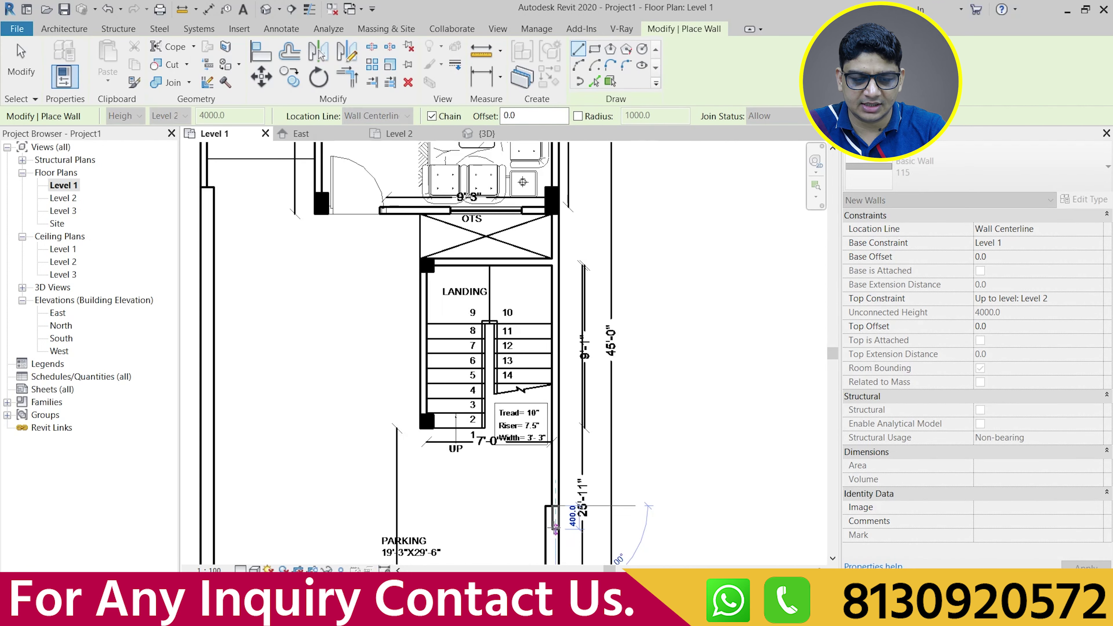
{"action": "scroll", "coordinate": [554, 526], "scroll_direction": "down", "scroll_amount": 2}
{"action": "scroll", "coordinate": [554, 527], "scroll_direction": "down", "scroll_amount": 2}
{"action": "scroll", "coordinate": [569, 333], "scroll_direction": "up", "scroll_amount": 2}
{"action": "scroll", "coordinate": [568, 333], "scroll_direction": "up", "scroll_amount": 3}
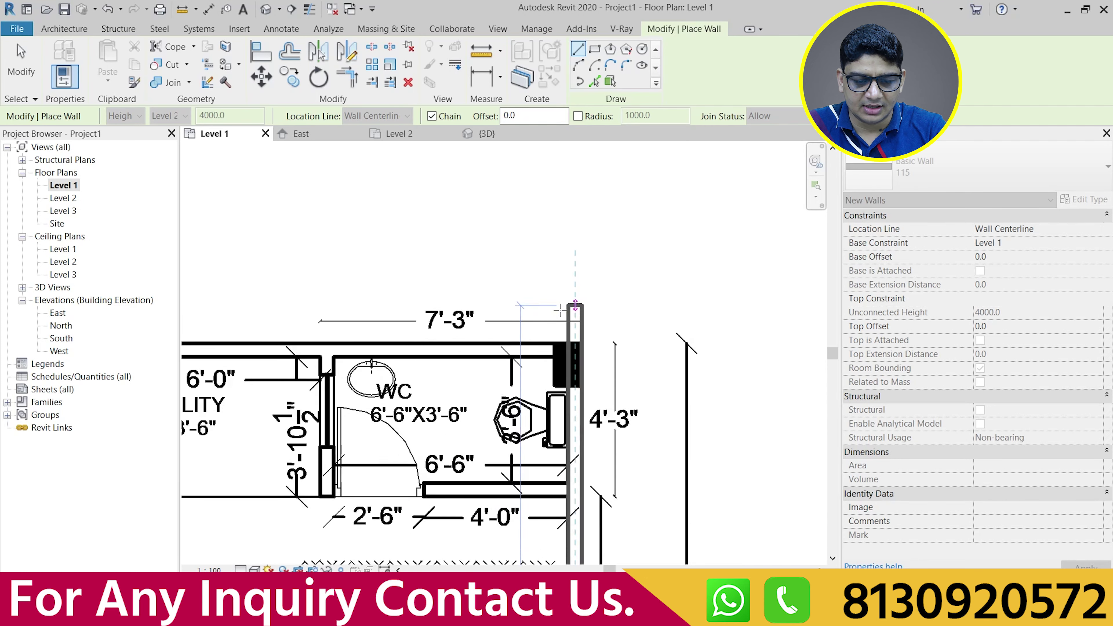
{"action": "scroll", "coordinate": [568, 333], "scroll_direction": "up", "scroll_amount": 2}
{"action": "scroll", "coordinate": [568, 333], "scroll_direction": "up", "scroll_amount": 1}
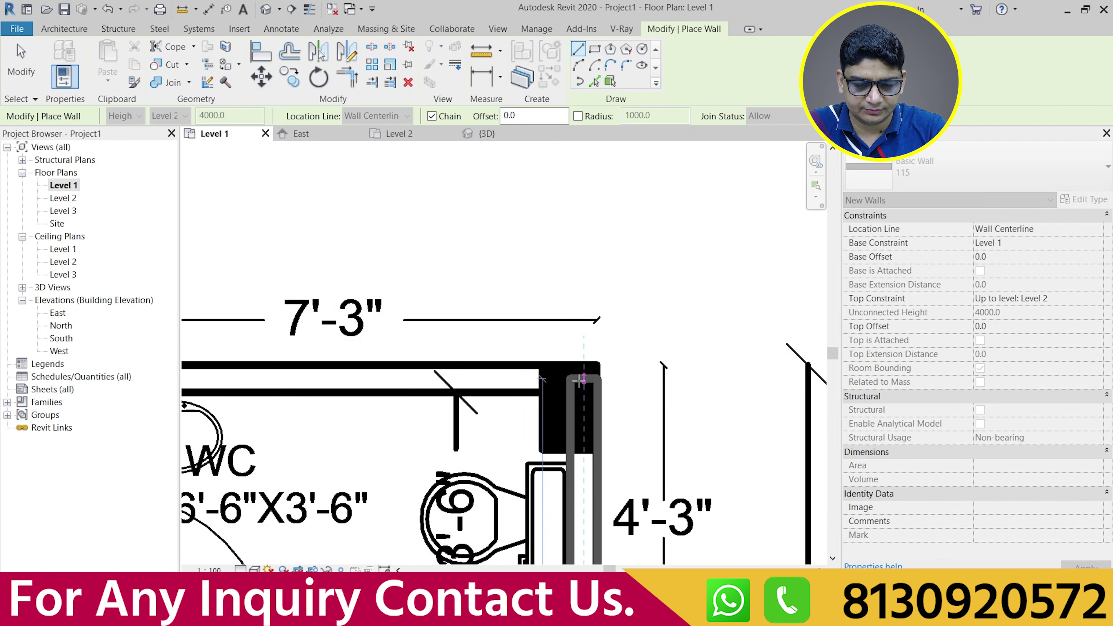
{"action": "left_click", "coordinate": [567, 380]}
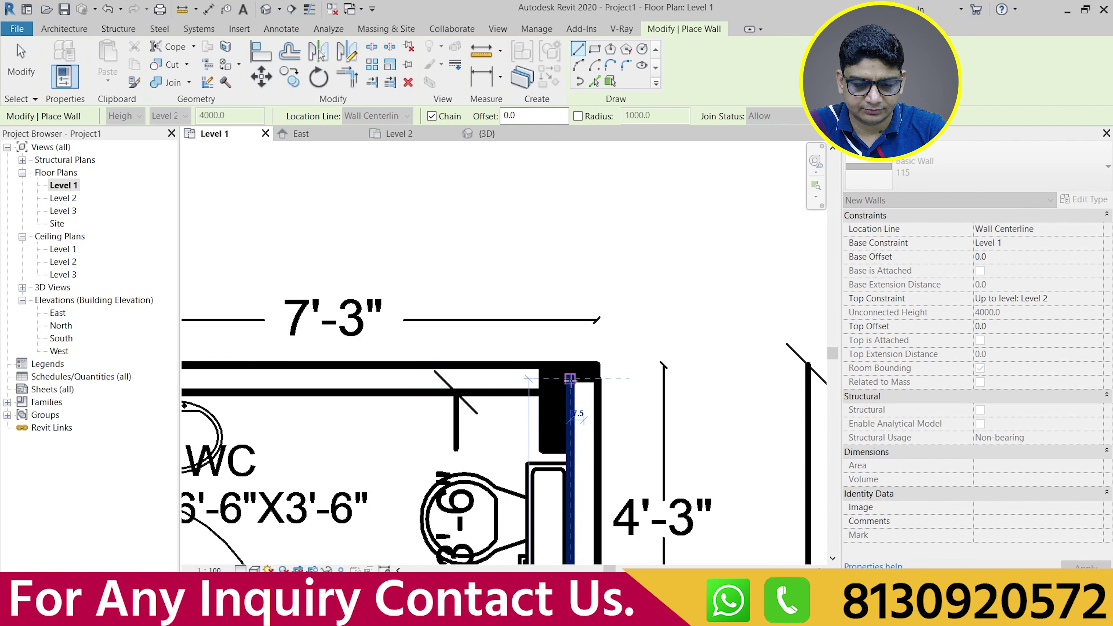
{"action": "scroll", "coordinate": [548, 395], "scroll_direction": "down", "scroll_amount": 2}
{"action": "scroll", "coordinate": [548, 394], "scroll_direction": "down", "scroll_amount": 2}
{"action": "scroll", "coordinate": [482, 416], "scroll_direction": "down", "scroll_amount": 1}
{"action": "scroll", "coordinate": [315, 394], "scroll_direction": "up", "scroll_amount": 2}
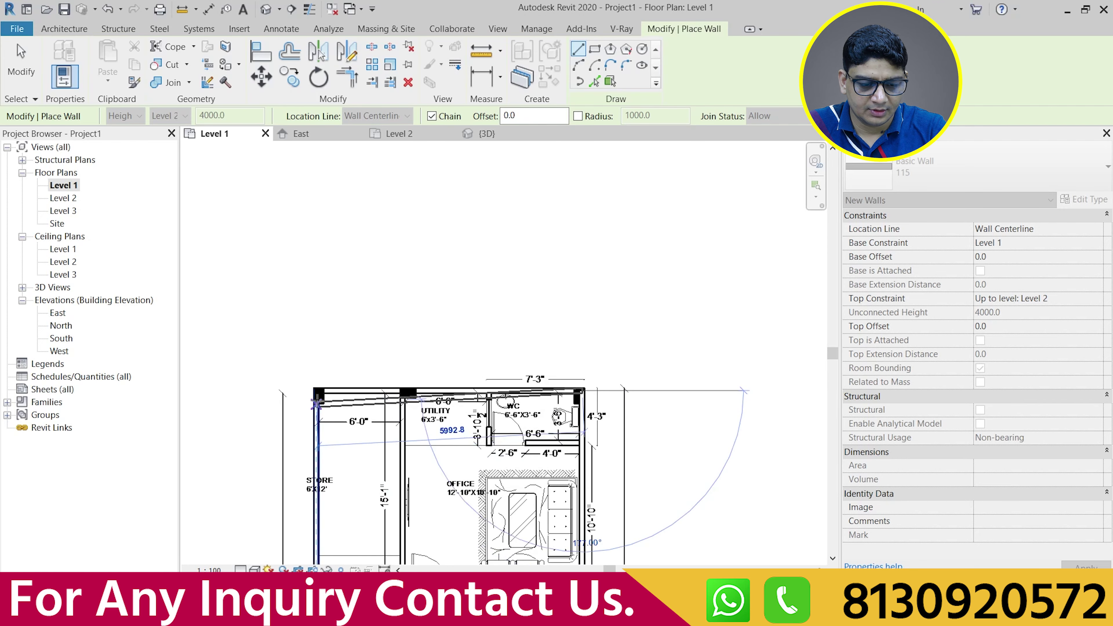
{"action": "scroll", "coordinate": [315, 377], "scroll_direction": "up", "scroll_amount": 2}
{"action": "scroll", "coordinate": [318, 363], "scroll_direction": "up", "scroll_amount": 2}
{"action": "left_click", "coordinate": [319, 362]}
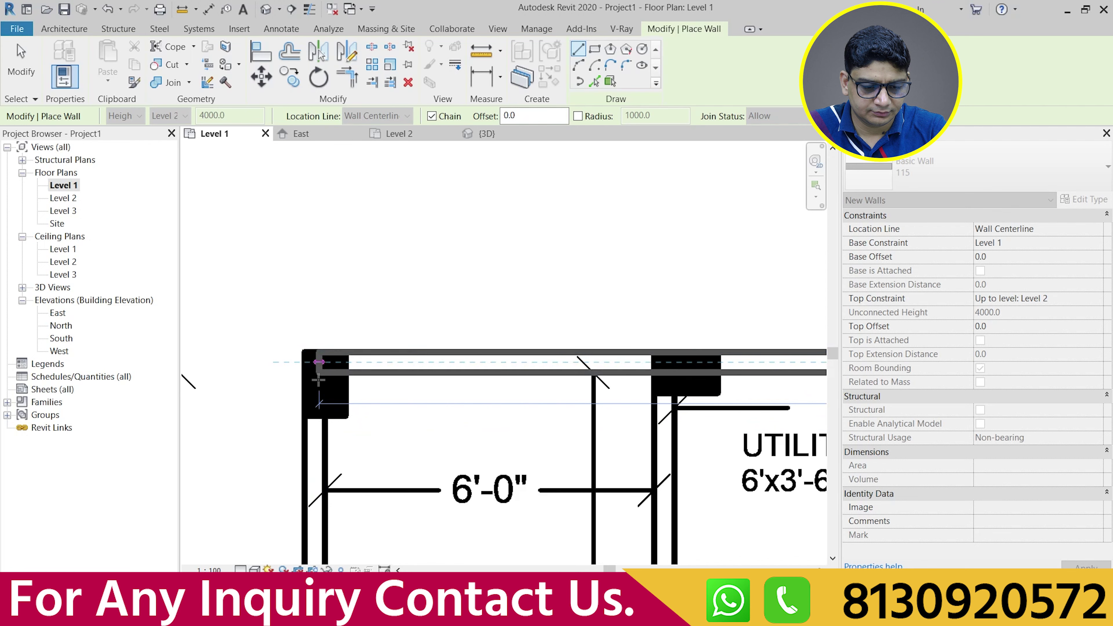
Start a wall at the top of the Store–Utility partition, with the Store and Office in view
{"action": "scroll", "coordinate": [316, 362], "scroll_direction": "down", "scroll_amount": 2}
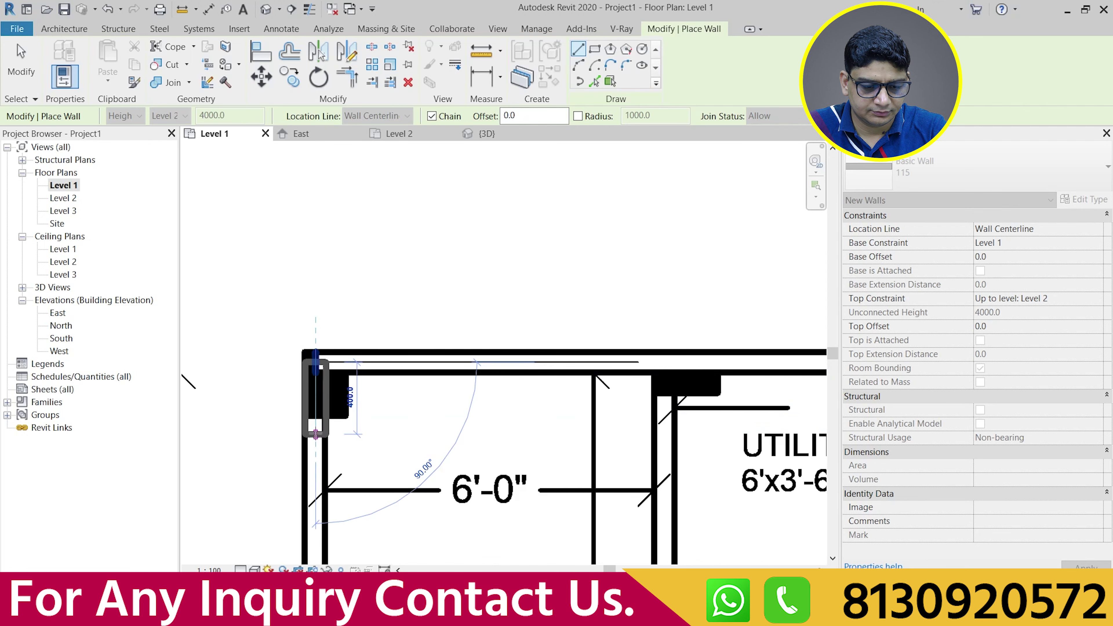
{"action": "scroll", "coordinate": [316, 362], "scroll_direction": "down", "scroll_amount": 3}
{"action": "middle_click_drag", "start_coordinate": [318, 447], "coordinate": [373, 141]}
{"action": "scroll", "coordinate": [370, 449], "scroll_direction": "up", "scroll_amount": 3}
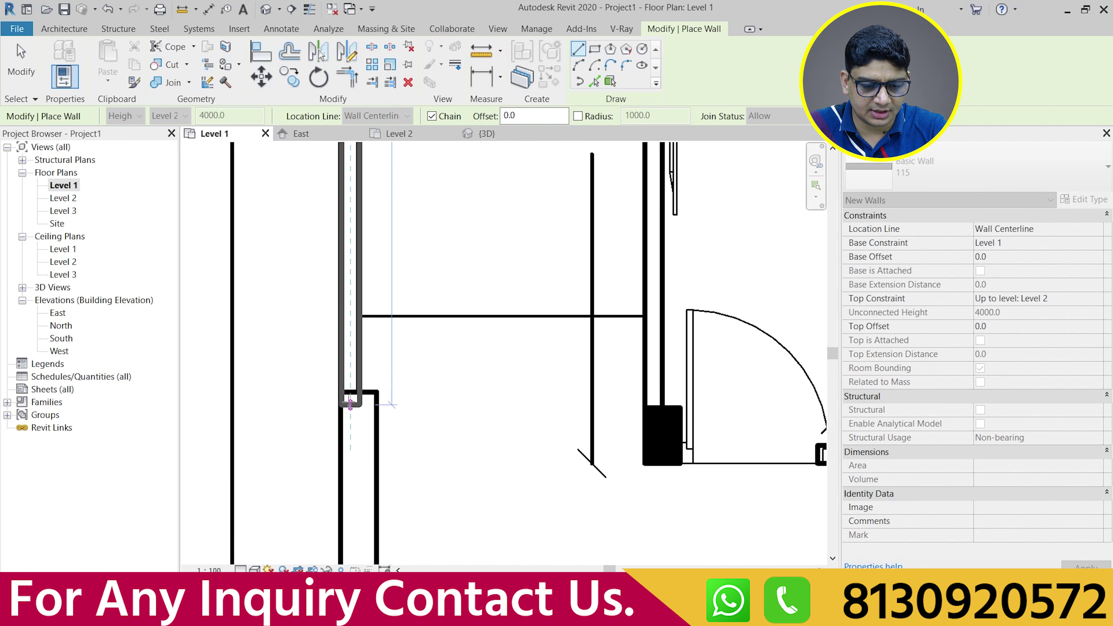
{"action": "scroll", "coordinate": [349, 392], "scroll_direction": "down", "scroll_amount": 2}
{"action": "scroll", "coordinate": [350, 391], "scroll_direction": "down", "scroll_amount": 2}
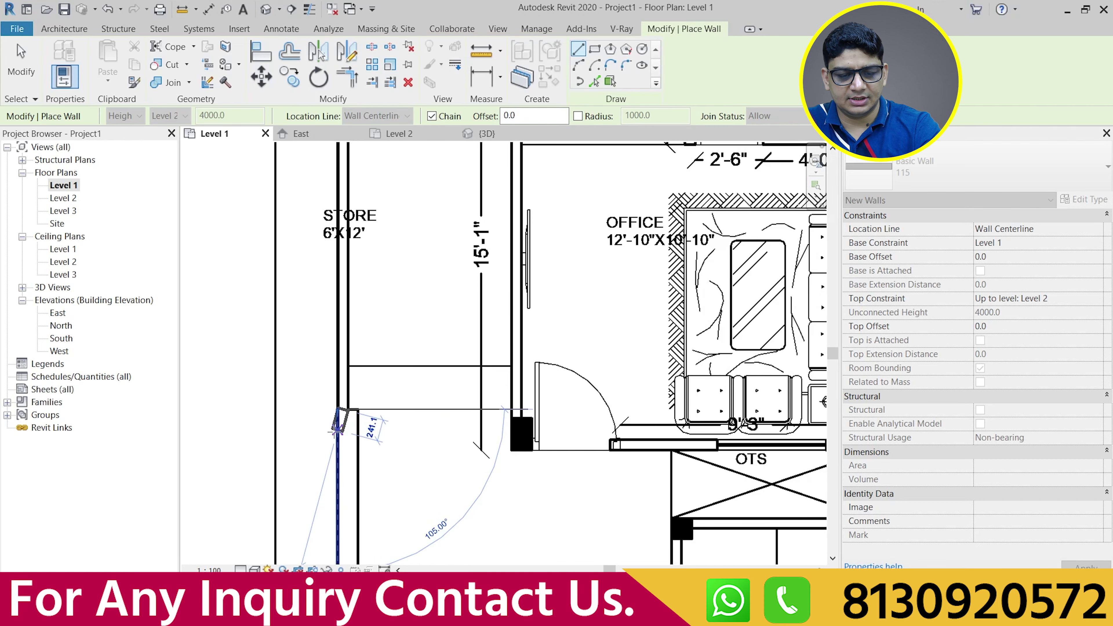
{"action": "scroll", "coordinate": [349, 447], "scroll_direction": "down", "scroll_amount": 2}
{"action": "scroll", "coordinate": [658, 263], "scroll_direction": "down", "scroll_amount": 2}
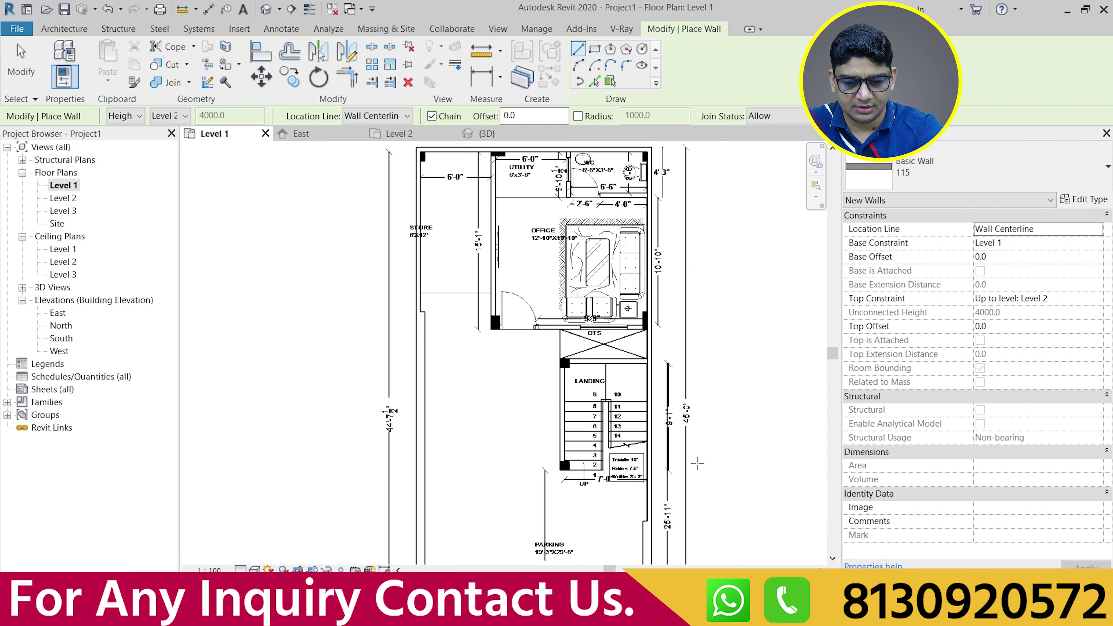
{"action": "scroll", "coordinate": [710, 291], "scroll_direction": "up", "scroll_amount": 1}
{"action": "scroll", "coordinate": [590, 229], "scroll_direction": "up", "scroll_amount": 1}
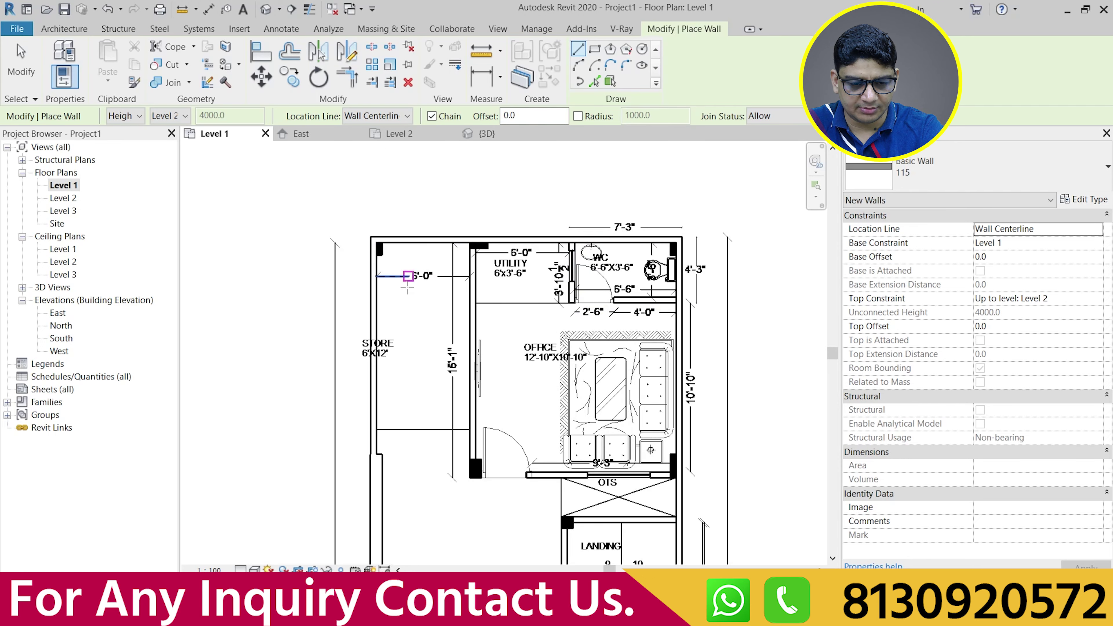
{"action": "scroll", "coordinate": [397, 430], "scroll_direction": "up", "scroll_amount": 1}
{"action": "scroll", "coordinate": [479, 215], "scroll_direction": "up", "scroll_amount": 2}
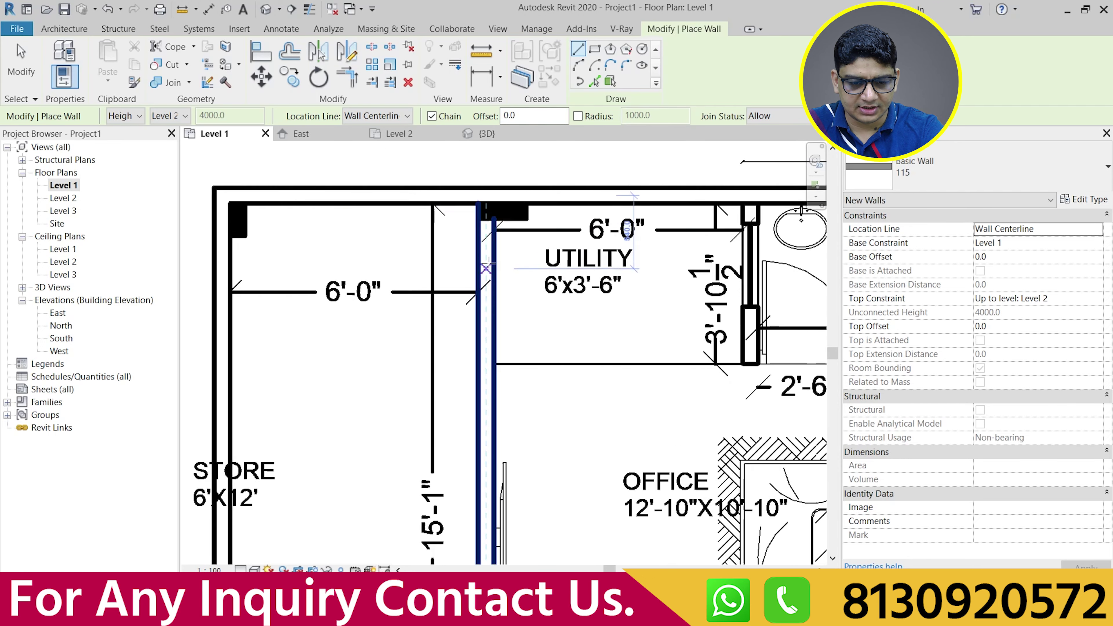
{"action": "scroll", "coordinate": [480, 175], "scroll_direction": "up", "scroll_amount": 2}
{"action": "left_click", "coordinate": [480, 161]}
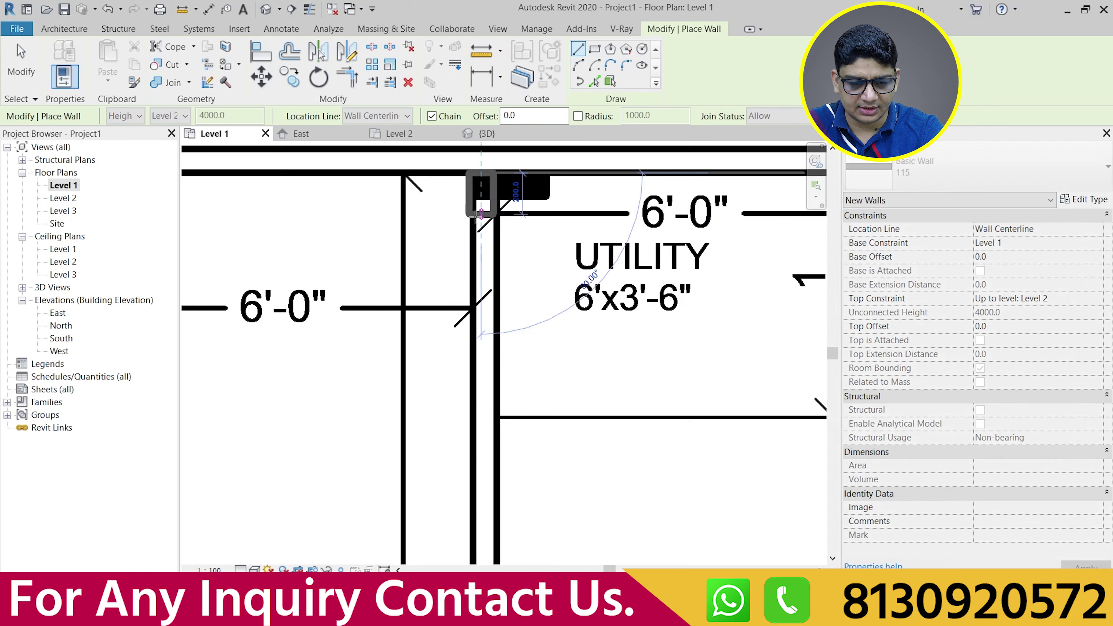
{"action": "scroll", "coordinate": [495, 184], "scroll_direction": "down", "scroll_amount": 3}
{"action": "scroll", "coordinate": [481, 308], "scroll_direction": "up", "scroll_amount": 1}
{"action": "middle_click_drag", "start_coordinate": [481, 308], "coordinate": [481, 238]}
{"action": "scroll", "coordinate": [465, 403], "scroll_direction": "up", "scroll_amount": 2}
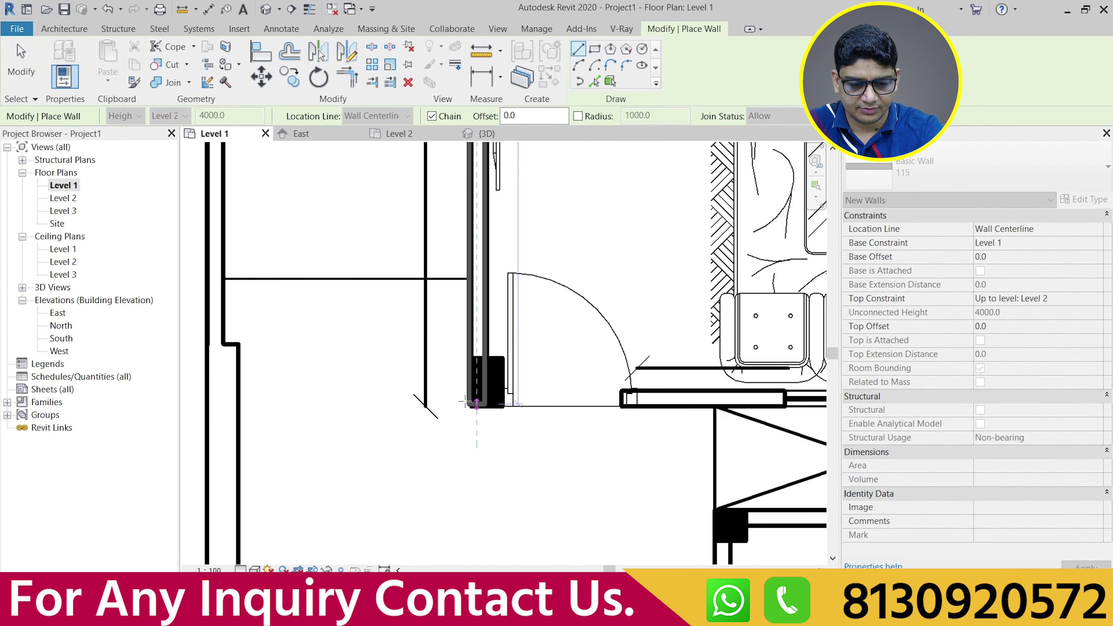
End the Store–Utility partition wall at the office door corner
{"action": "left_click", "coordinate": [476, 405]}
{"action": "scroll", "coordinate": [481, 416], "scroll_direction": "down", "scroll_amount": 2}
{"action": "scroll", "coordinate": [526, 430], "scroll_direction": "down", "scroll_amount": 1}
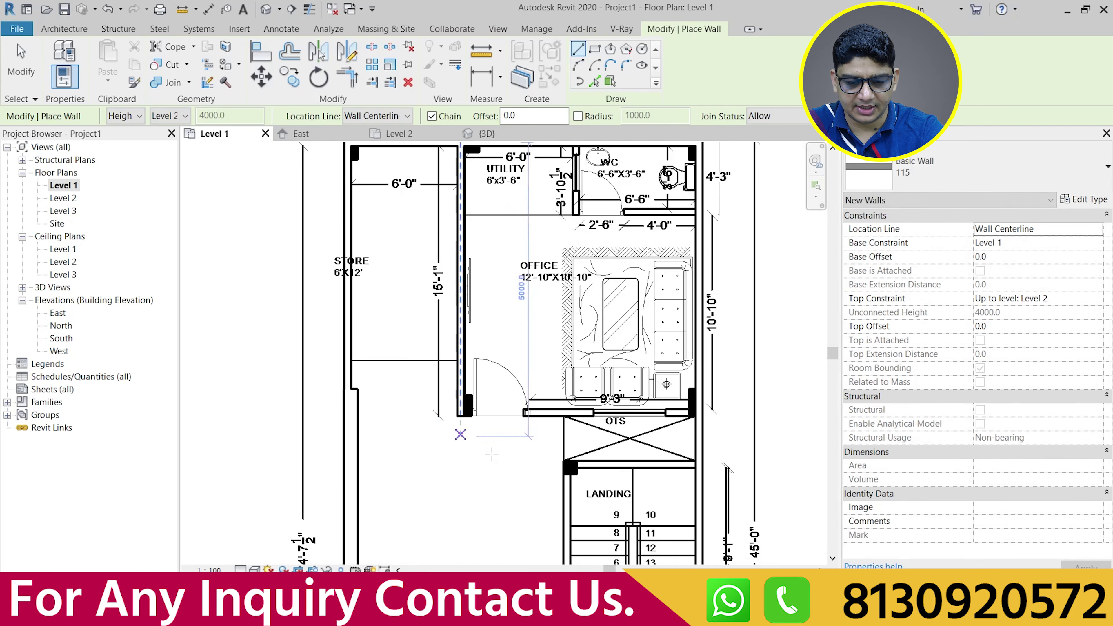
{"action": "scroll", "coordinate": [543, 436], "scroll_direction": "up", "scroll_amount": 1}
{"action": "scroll", "coordinate": [543, 436], "scroll_direction": "up", "scroll_amount": 1}
{"action": "scroll", "coordinate": [462, 417], "scroll_direction": "up", "scroll_amount": 1}
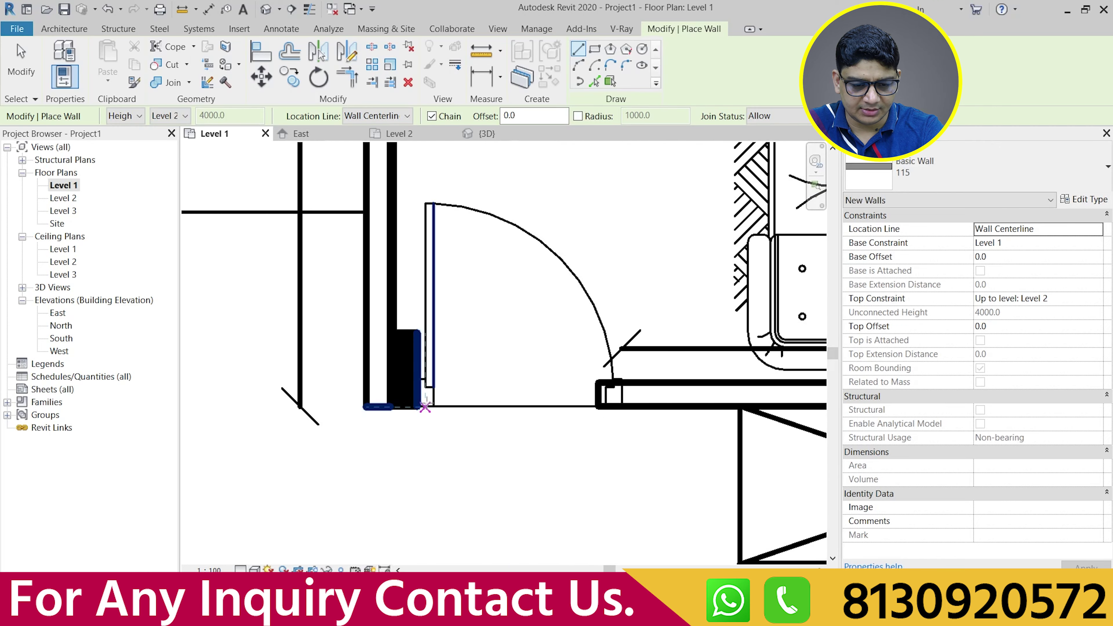
{"action": "scroll", "coordinate": [378, 477], "scroll_direction": "down", "scroll_amount": 2}
{"action": "middle_click_drag", "start_coordinate": [815, 456], "coordinate": [660, 424]}
{"action": "scroll", "coordinate": [660, 424], "scroll_direction": "up", "scroll_amount": 2}
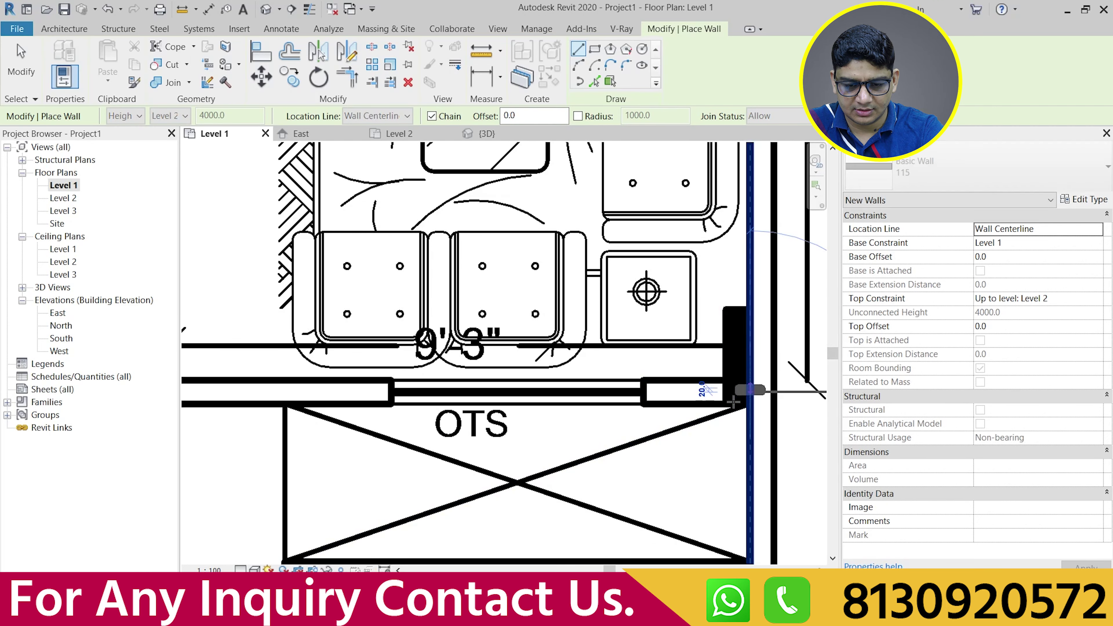
{"action": "scroll", "coordinate": [728, 408], "scroll_direction": "down", "scroll_amount": 3}
{"action": "scroll", "coordinate": [488, 206], "scroll_direction": "up", "scroll_amount": 1}
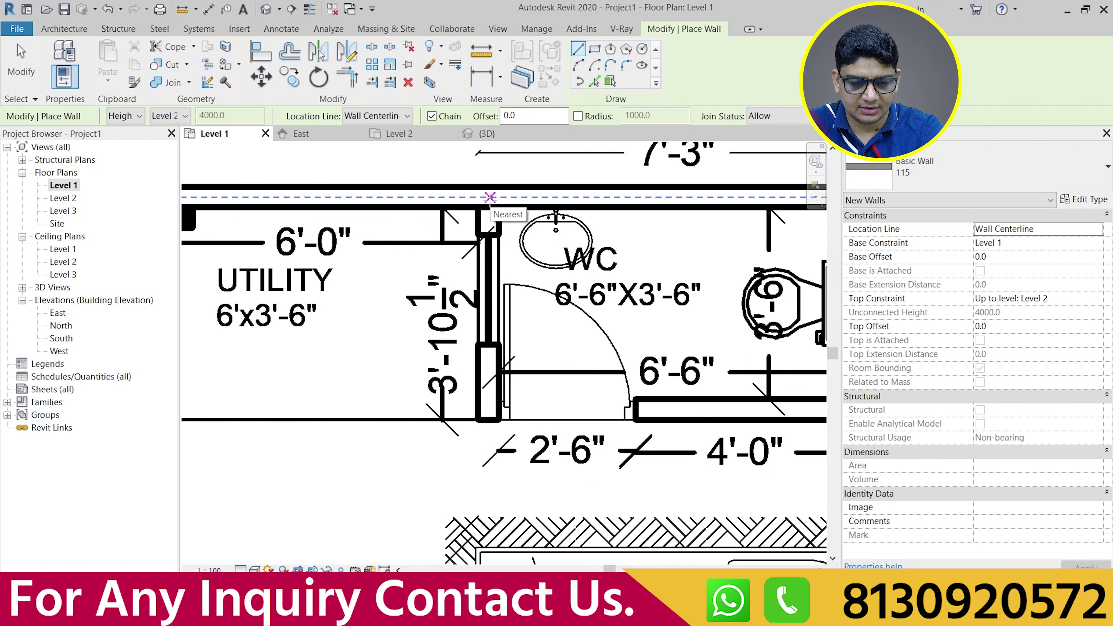
Add the Utility–WC partition wall and the WC bottom wall
{"action": "left_click", "coordinate": [488, 206]}
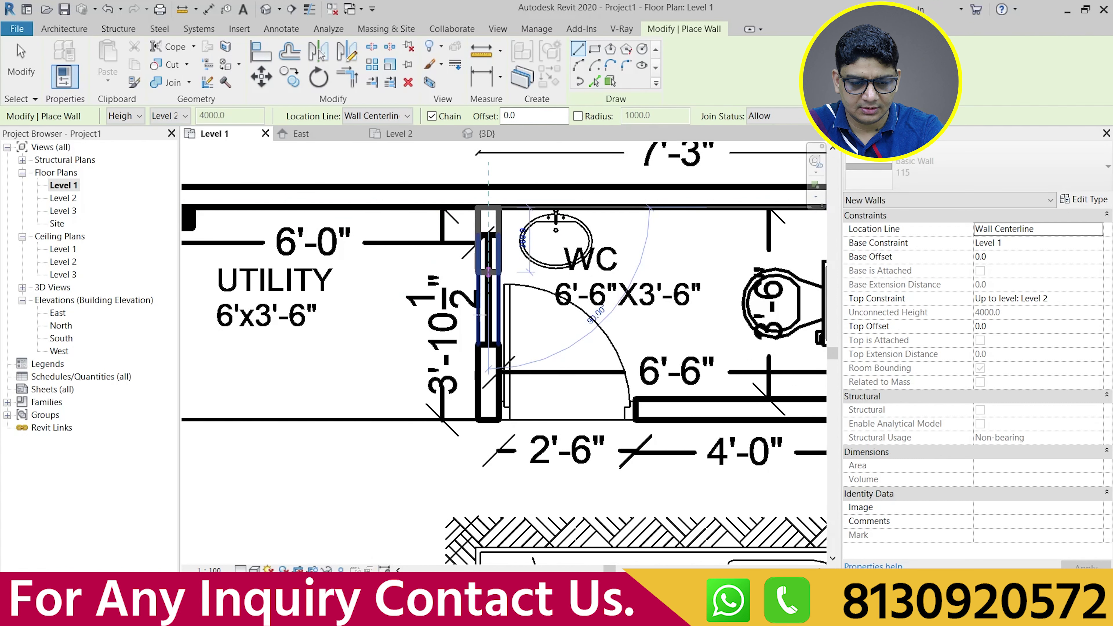
{"action": "left_click", "coordinate": [477, 419]}
{"action": "key", "text": "Escape"}
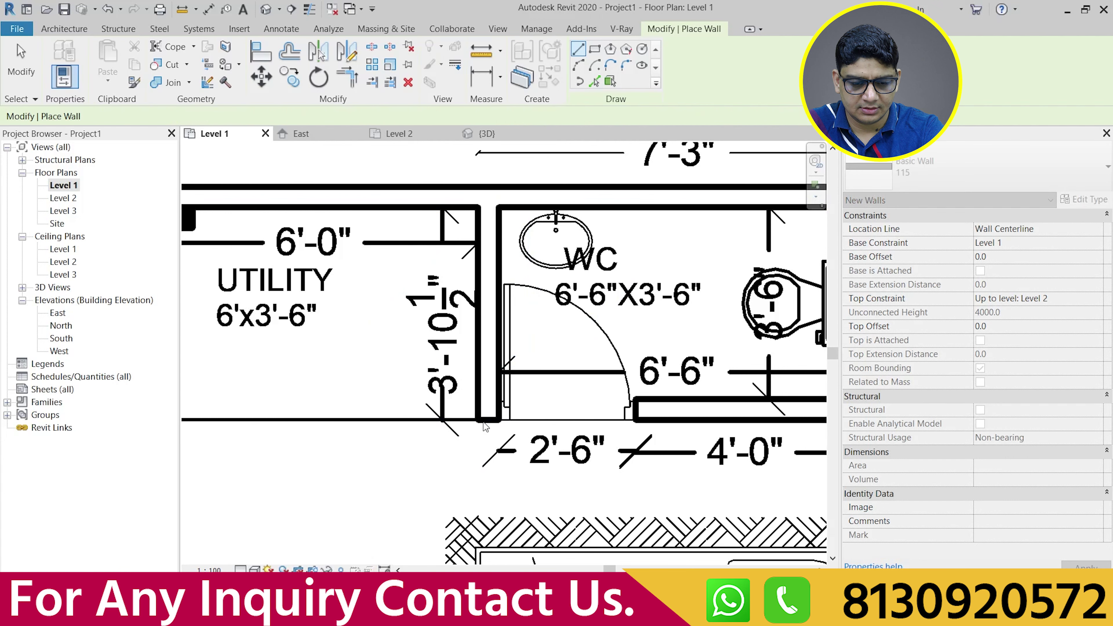
{"action": "middle_click_drag", "start_coordinate": [443, 474], "coordinate": [330, 465]}
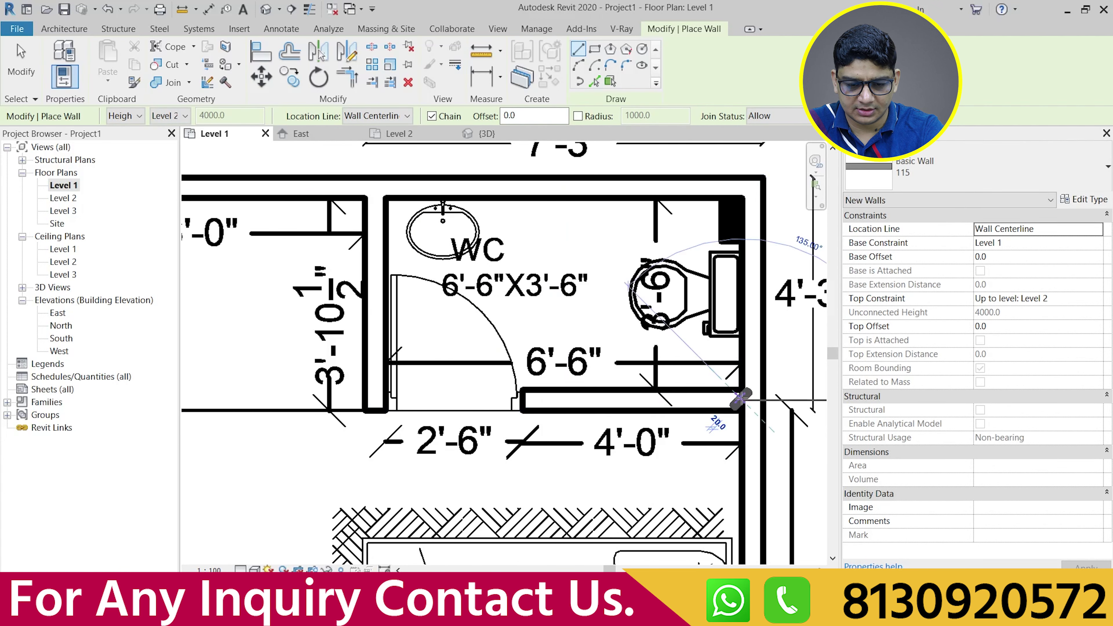
{"action": "left_click", "coordinate": [741, 400]}
{"action": "left_click", "coordinate": [375, 400]}
{"action": "key", "text": "Escape"}
{"action": "scroll", "coordinate": [396, 443], "scroll_direction": "down", "scroll_amount": 3}
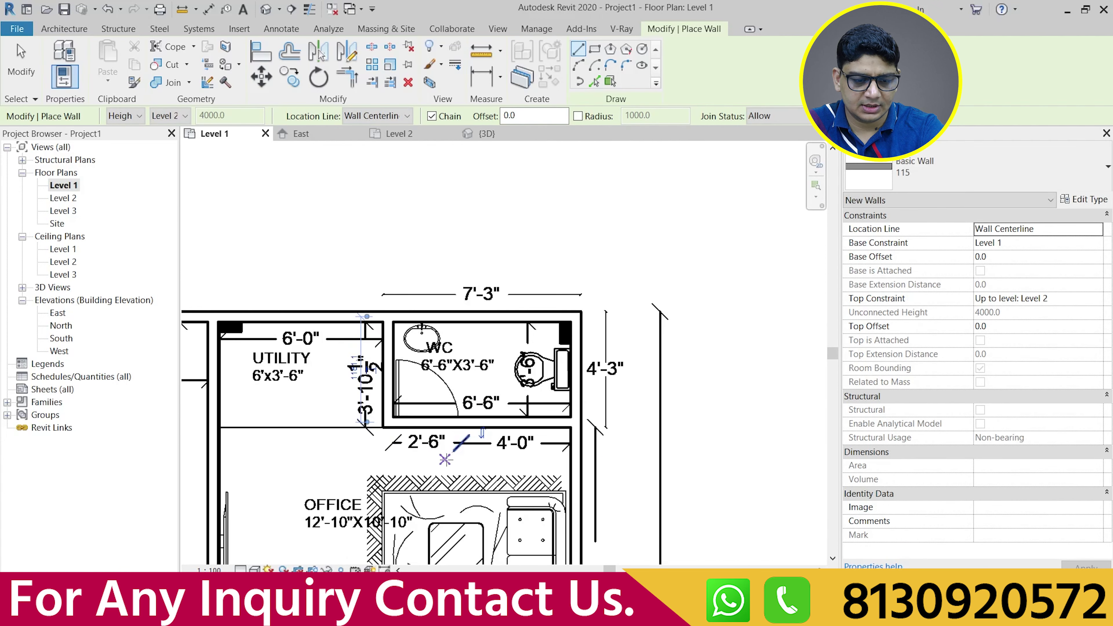
{"action": "key", "text": "Escape"}
{"action": "scroll", "coordinate": [570, 350], "scroll_direction": "down", "scroll_amount": 5}
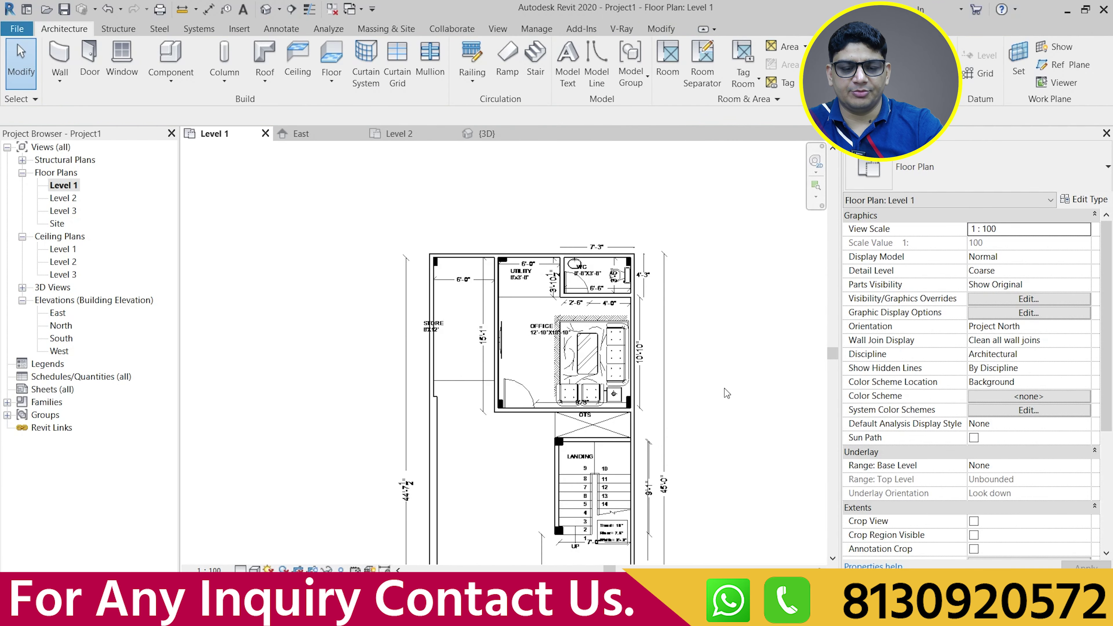
{"action": "scroll", "coordinate": [523, 363], "scroll_direction": "up", "scroll_amount": 2}
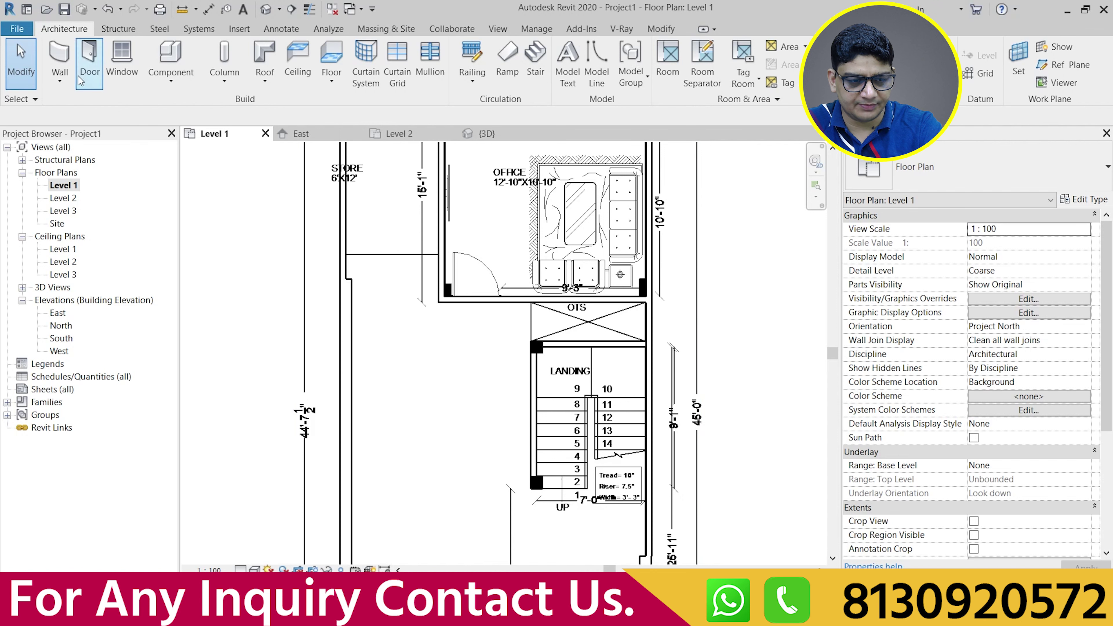
Add a wall along the OTS bottom edge continuing down the staircase's left side
{"action": "left_click", "coordinate": [60, 81]}
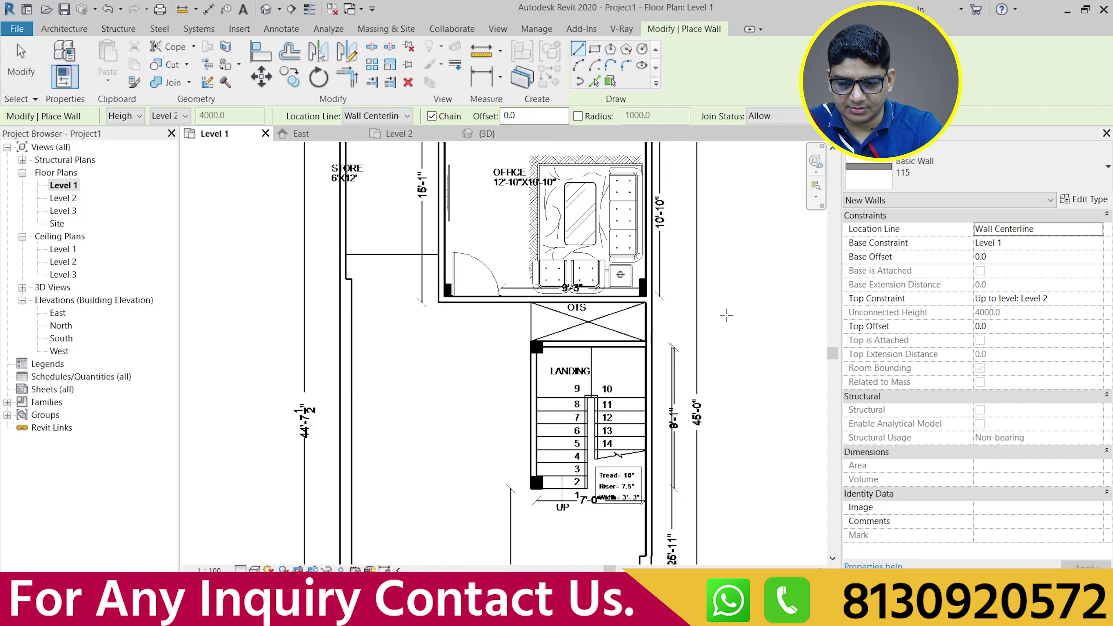
{"action": "scroll", "coordinate": [621, 303], "scroll_direction": "up", "scroll_amount": 1}
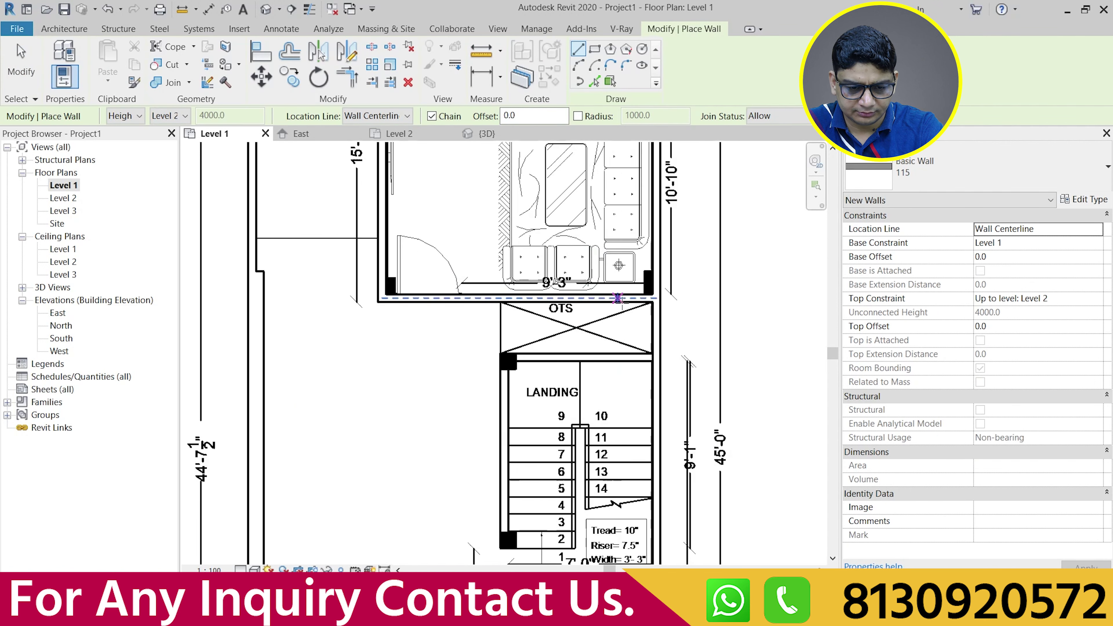
{"action": "scroll", "coordinate": [500, 353], "scroll_direction": "up", "scroll_amount": 2}
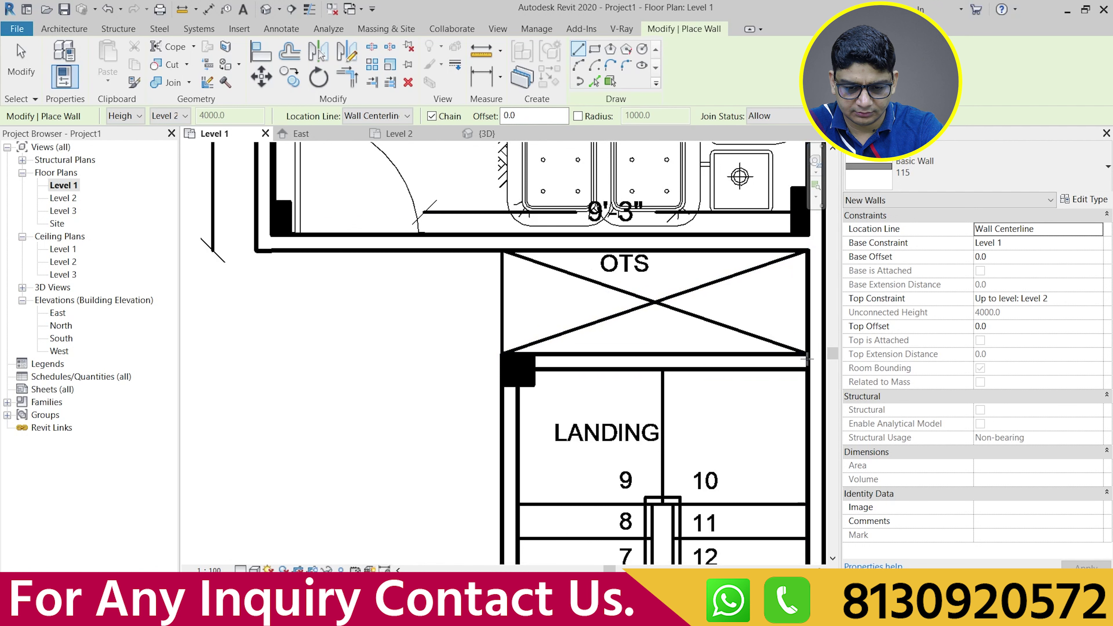
{"action": "left_click", "coordinate": [807, 361]}
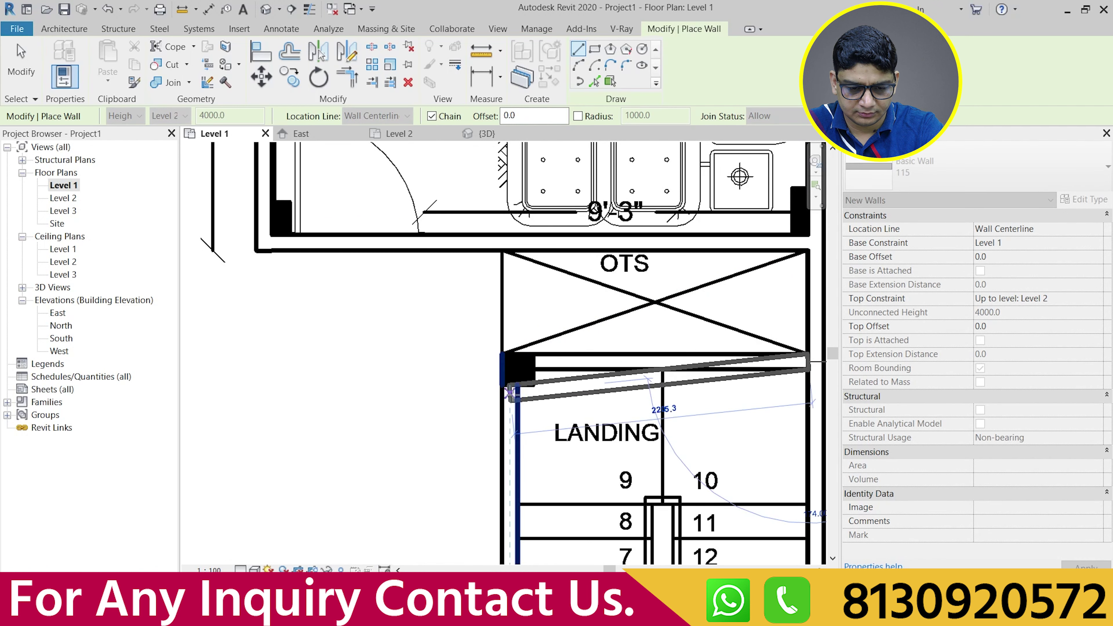
{"action": "left_click", "coordinate": [510, 362]}
{"action": "middle_click_drag", "start_coordinate": [627, 464], "coordinate": [594, 157]}
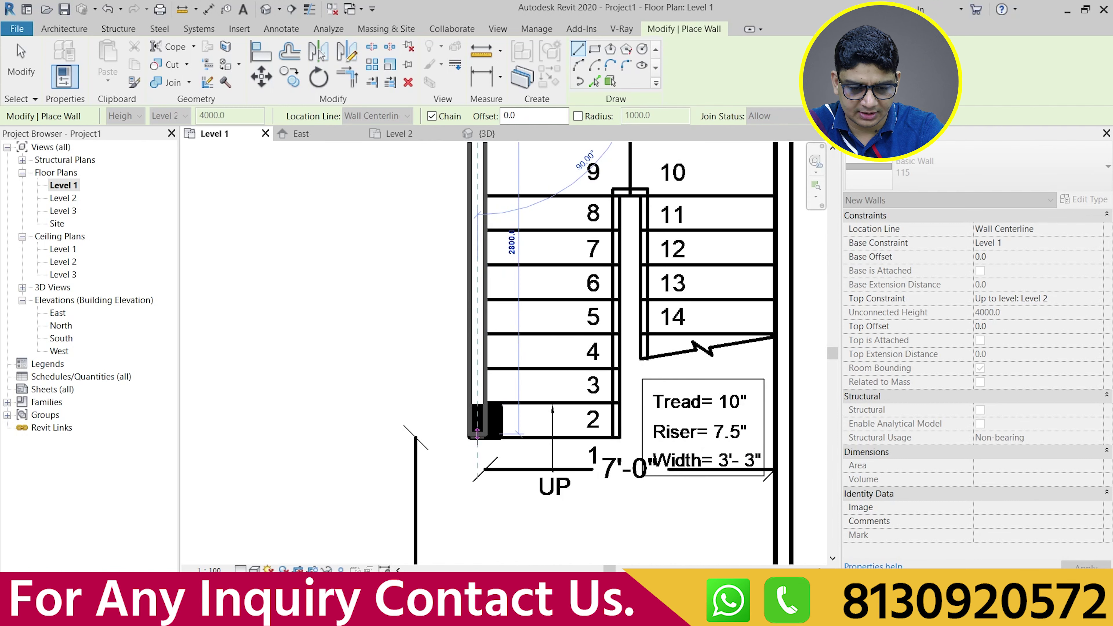
{"action": "left_click", "coordinate": [477, 438]}
{"action": "scroll", "coordinate": [478, 439], "scroll_direction": "down", "scroll_amount": 5}
{"action": "key", "text": "Escape"}
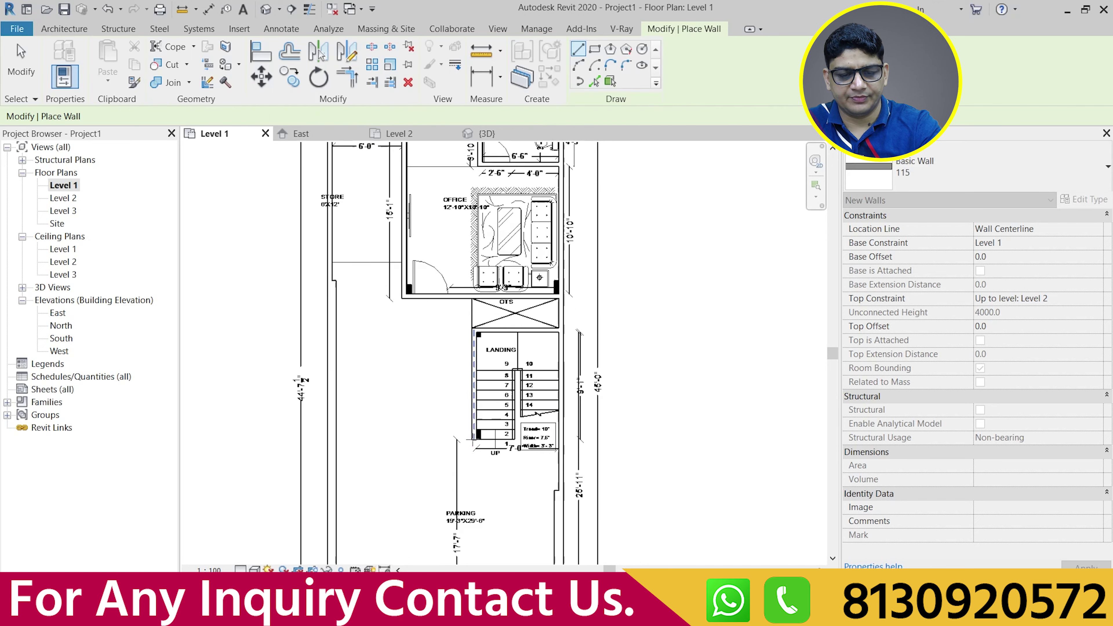
{"action": "scroll", "coordinate": [593, 357], "scroll_direction": "down", "scroll_amount": 3}
{"action": "key", "text": "Escape"}
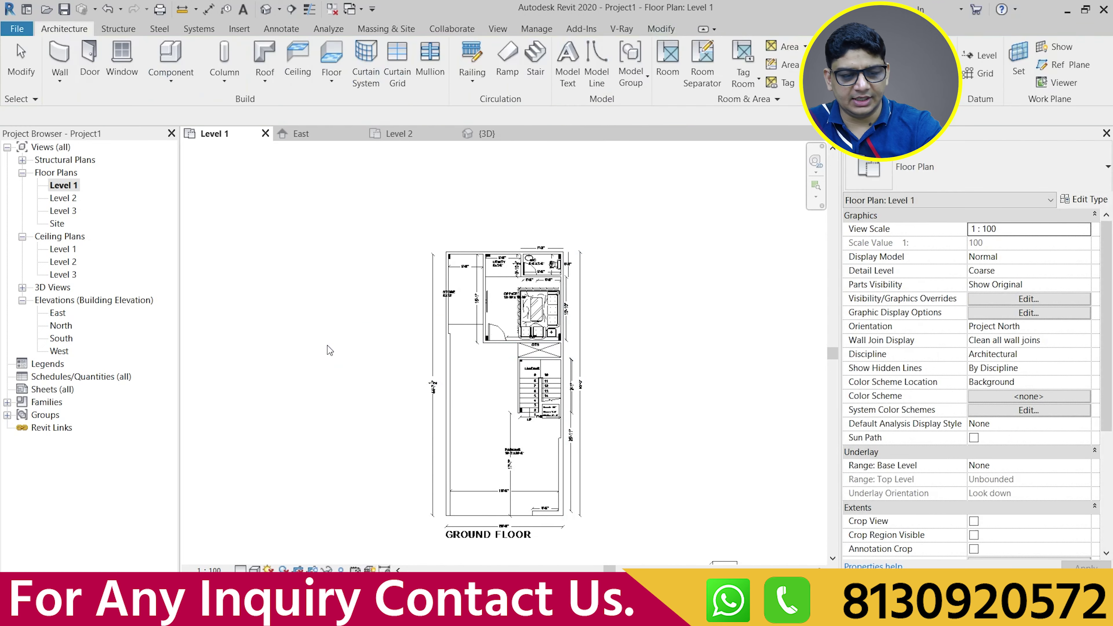
Show the {3D} view in Realistic visual style, orbited to face the front
{"action": "left_click", "coordinate": [268, 8]}
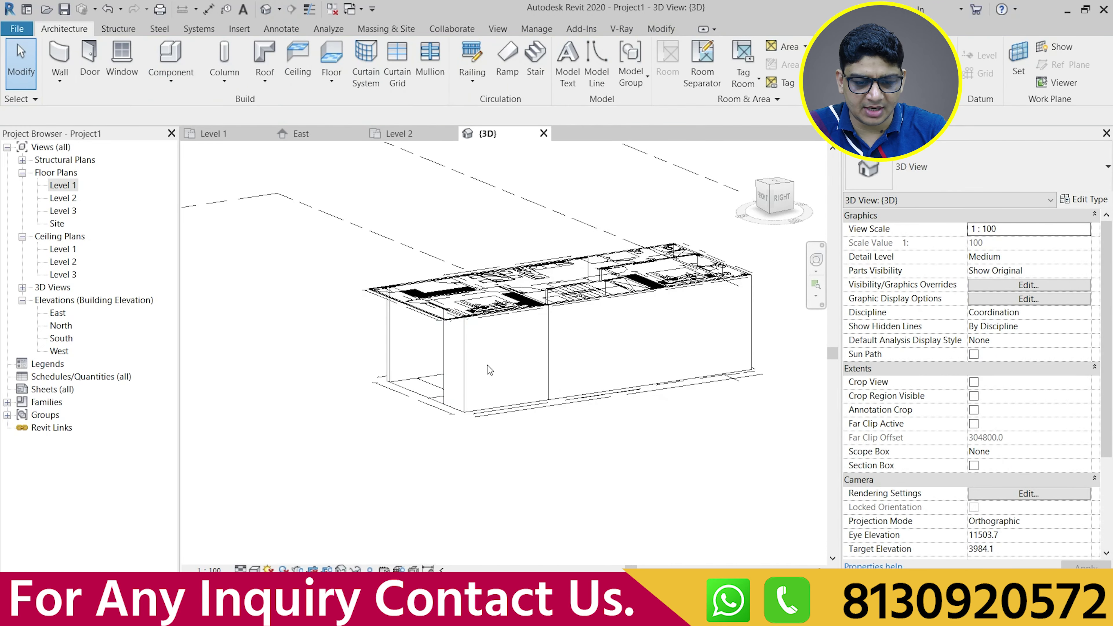
{"action": "left_click", "coordinate": [254, 569]}
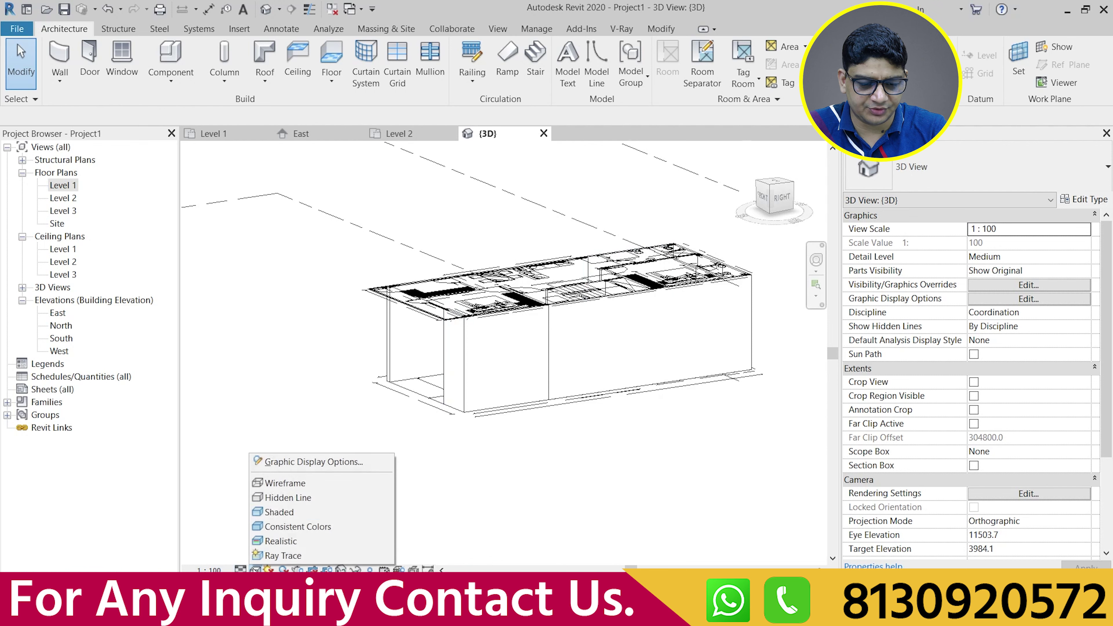
{"action": "left_click", "coordinate": [280, 541]}
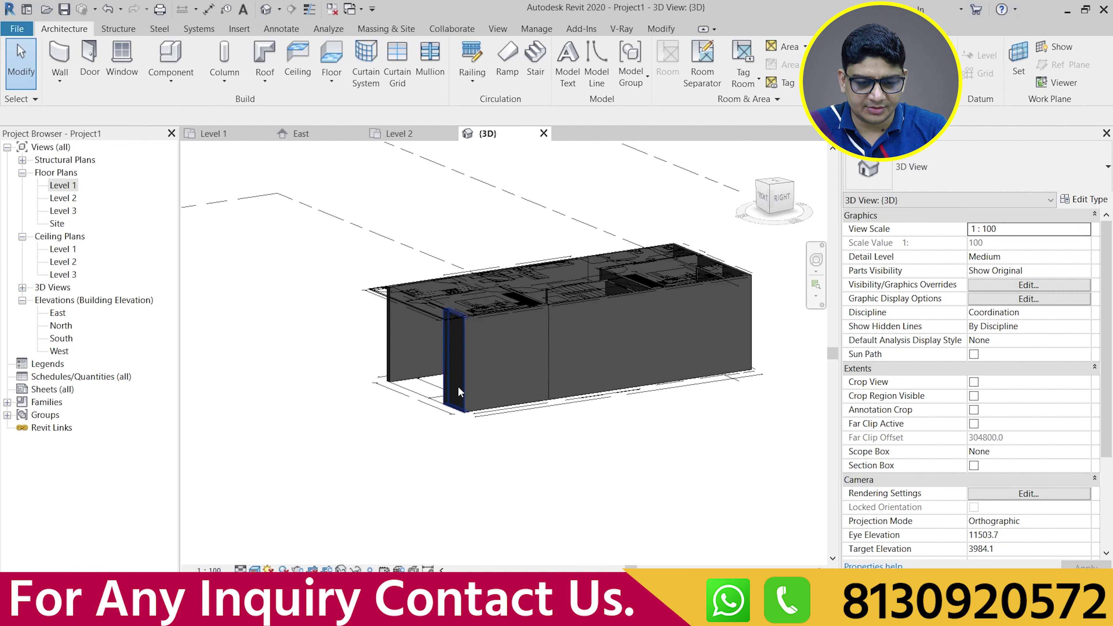
{"action": "mouse_move", "coordinate": [528, 446]}
{"action": "middle_mouse_down", "text": "shift"}
{"action": "mouse_move", "coordinate": [690, 410]}
{"action": "mouse_move", "coordinate": [683, 443]}
{"action": "middle_mouse_up", "text": "shift"}
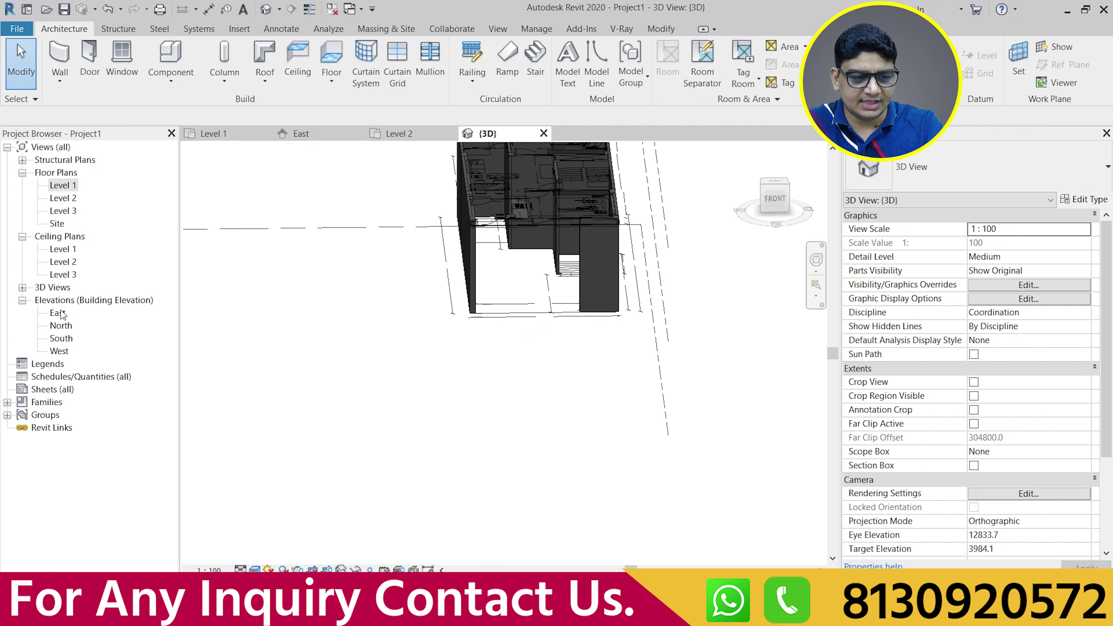
Open the Level 2 floor plan and zoom over the first-floor drawing
{"action": "double_click", "coordinate": [65, 199]}
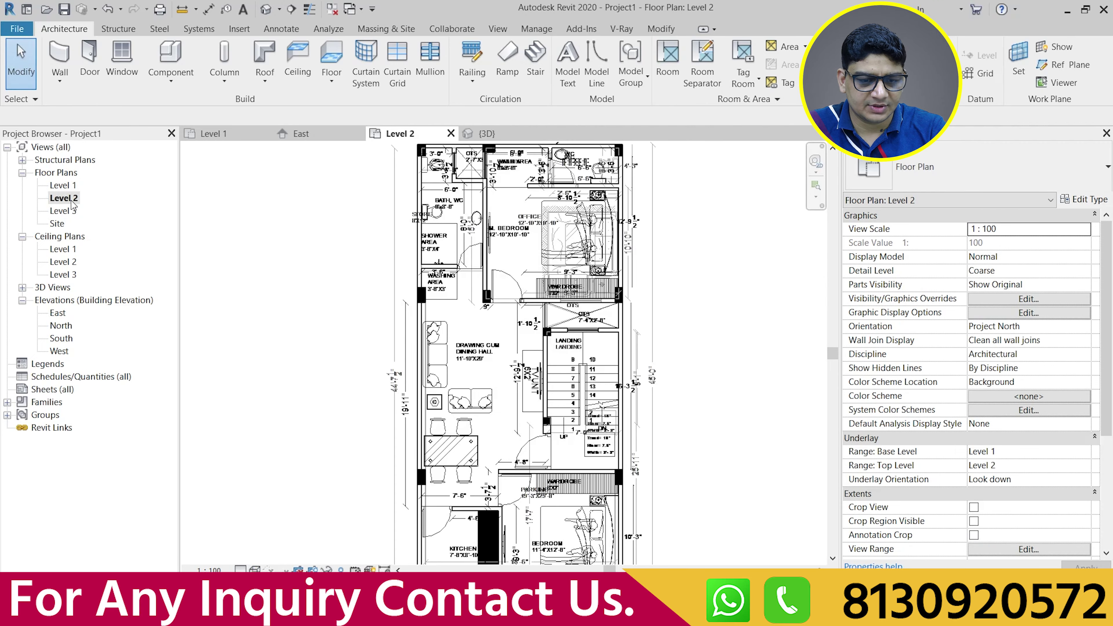
{"action": "scroll", "coordinate": [478, 194], "scroll_direction": "up", "scroll_amount": 4}
{"action": "scroll", "coordinate": [478, 194], "scroll_direction": "up", "scroll_amount": 1}
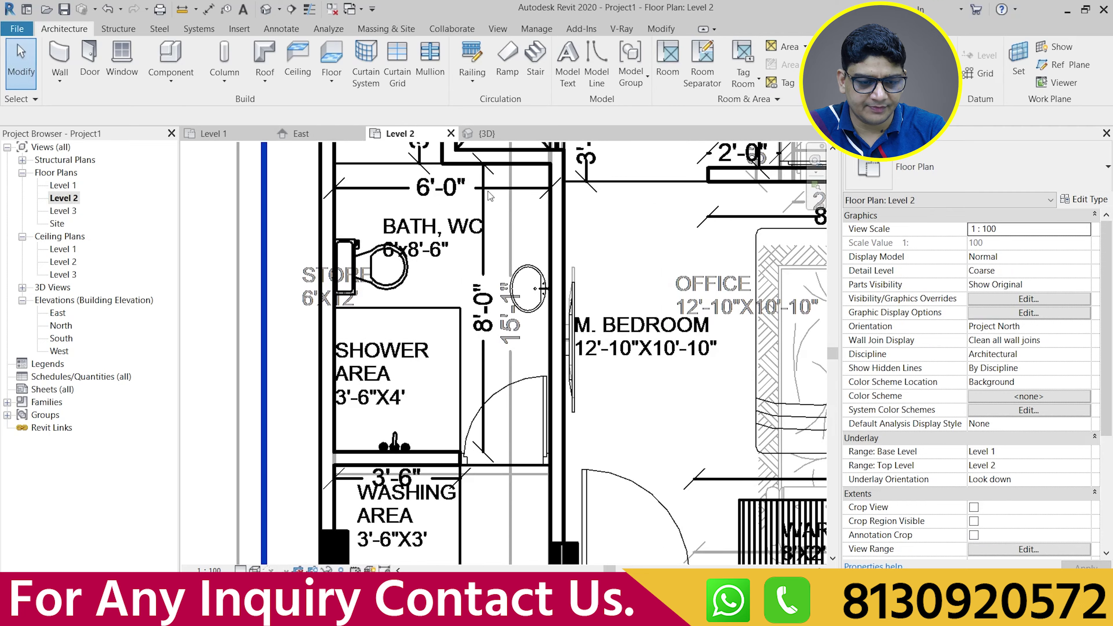
{"action": "scroll", "coordinate": [454, 318], "scroll_direction": "down", "scroll_amount": 1}
{"action": "scroll", "coordinate": [453, 318], "scroll_direction": "down", "scroll_amount": 2}
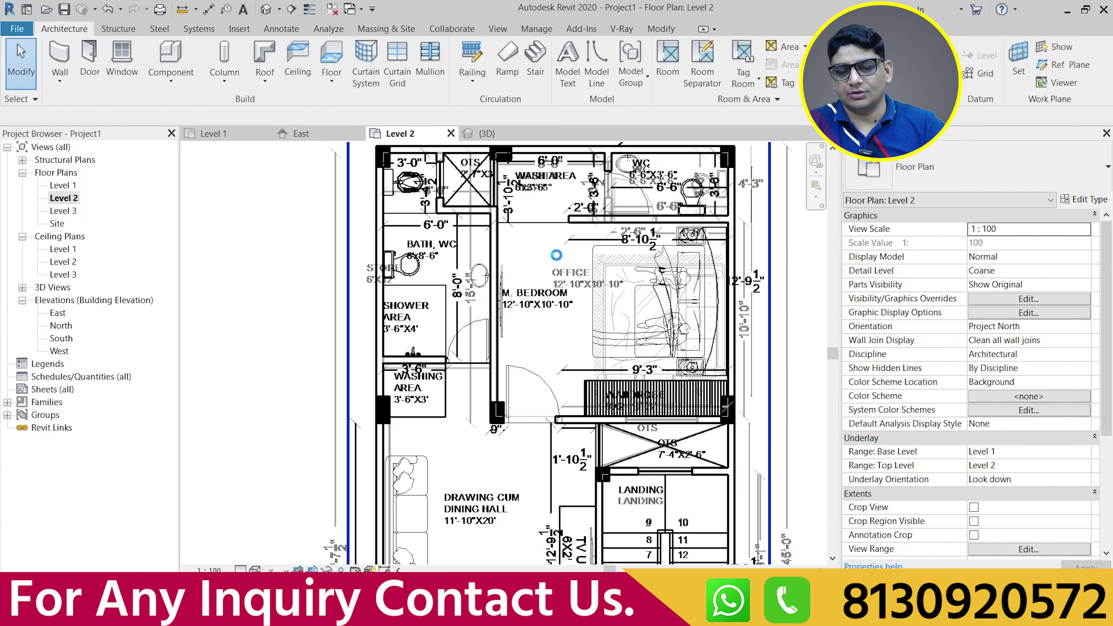
{"action": "scroll", "coordinate": [556, 254], "scroll_direction": "down", "scroll_amount": 2}
{"action": "scroll", "coordinate": [526, 276], "scroll_direction": "down", "scroll_amount": 1}
{"action": "scroll", "coordinate": [491, 298], "scroll_direction": "down", "scroll_amount": 1}
{"action": "scroll", "coordinate": [474, 309], "scroll_direction": "down", "scroll_amount": 1}
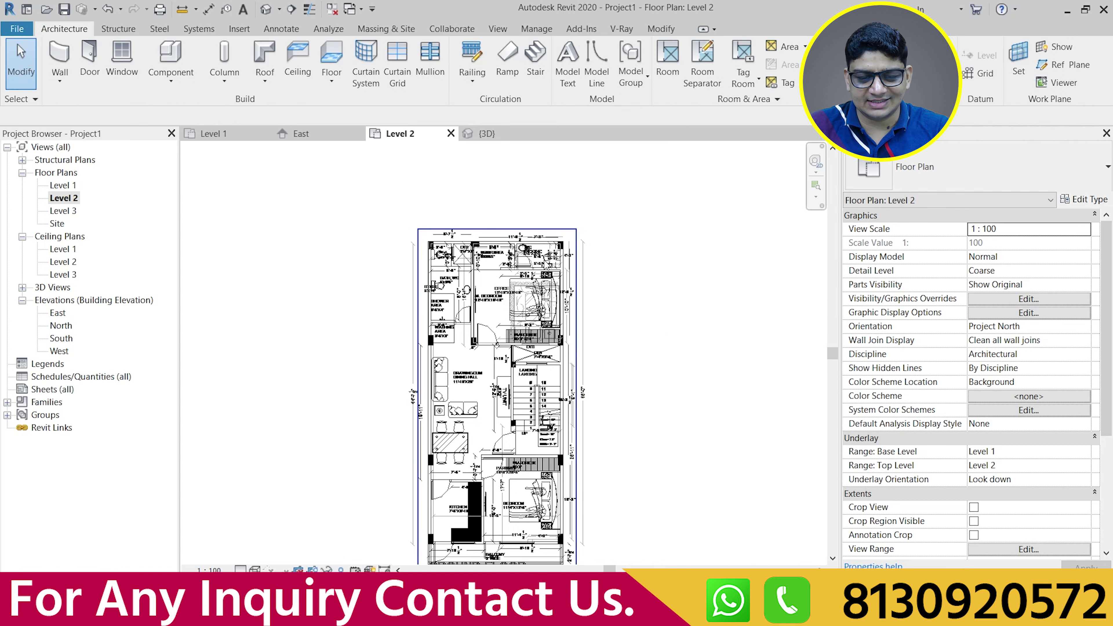
{"action": "scroll", "coordinate": [499, 245], "scroll_direction": "up", "scroll_amount": 1}
{"action": "scroll", "coordinate": [504, 250], "scroll_direction": "up", "scroll_amount": 3}
Inspect the drawing hall, OTS and landing, then switch to AutoCAD
{"action": "middle_click_drag", "start_coordinate": [484, 280], "coordinate": [481, 291]}
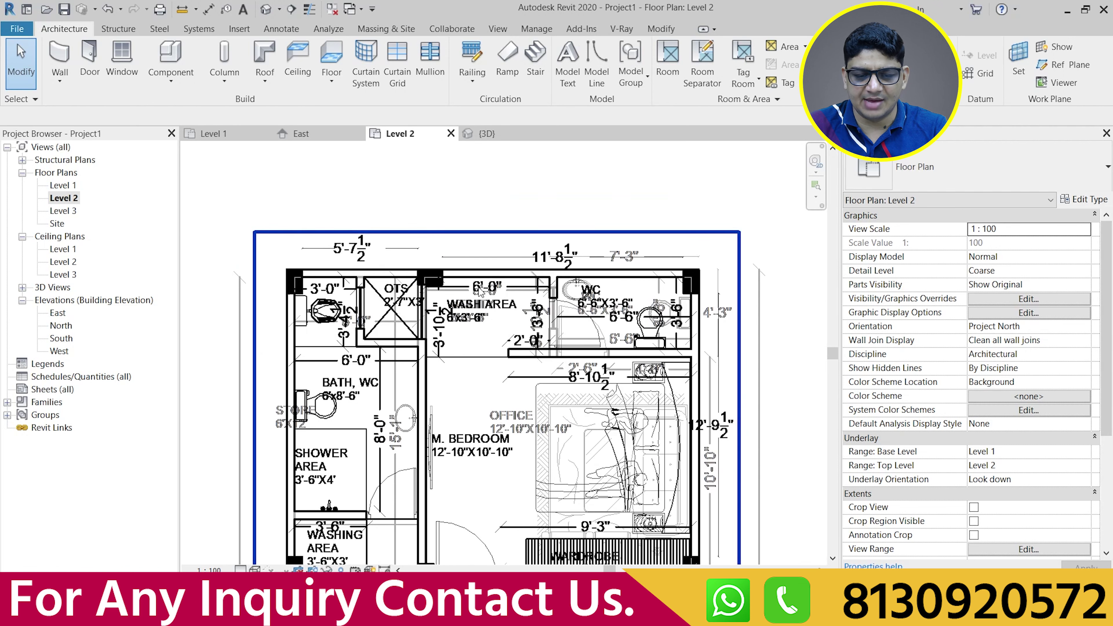
{"action": "middle_click_drag", "start_coordinate": [559, 511], "coordinate": [553, 348]}
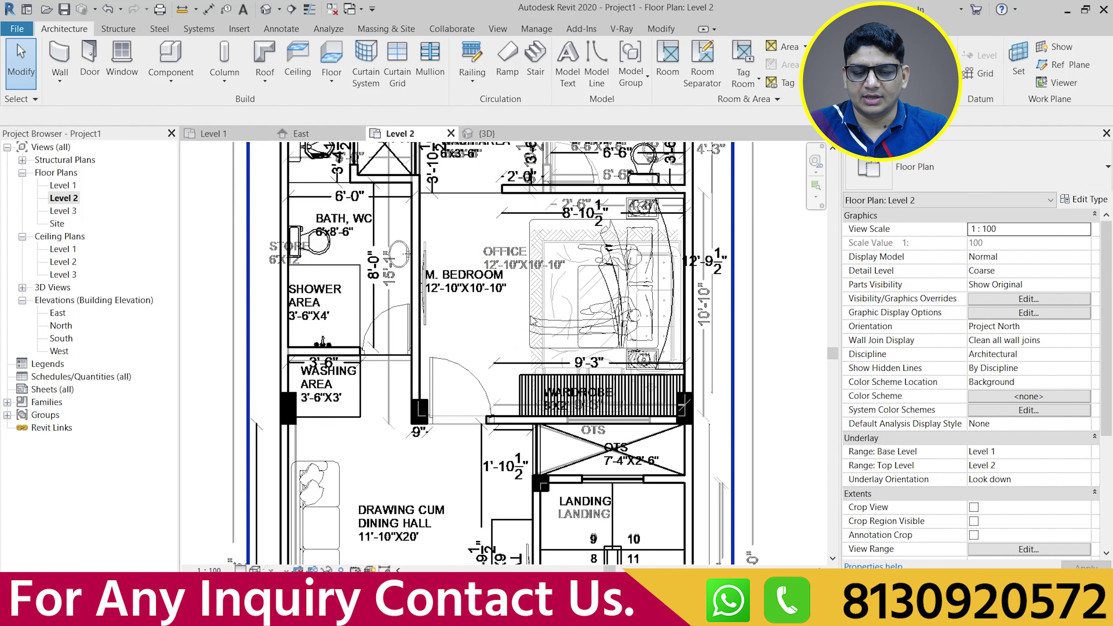
{"action": "scroll", "coordinate": [423, 400], "scroll_direction": "down", "scroll_amount": 5}
{"action": "scroll", "coordinate": [397, 312], "scroll_direction": "up", "scroll_amount": 3}
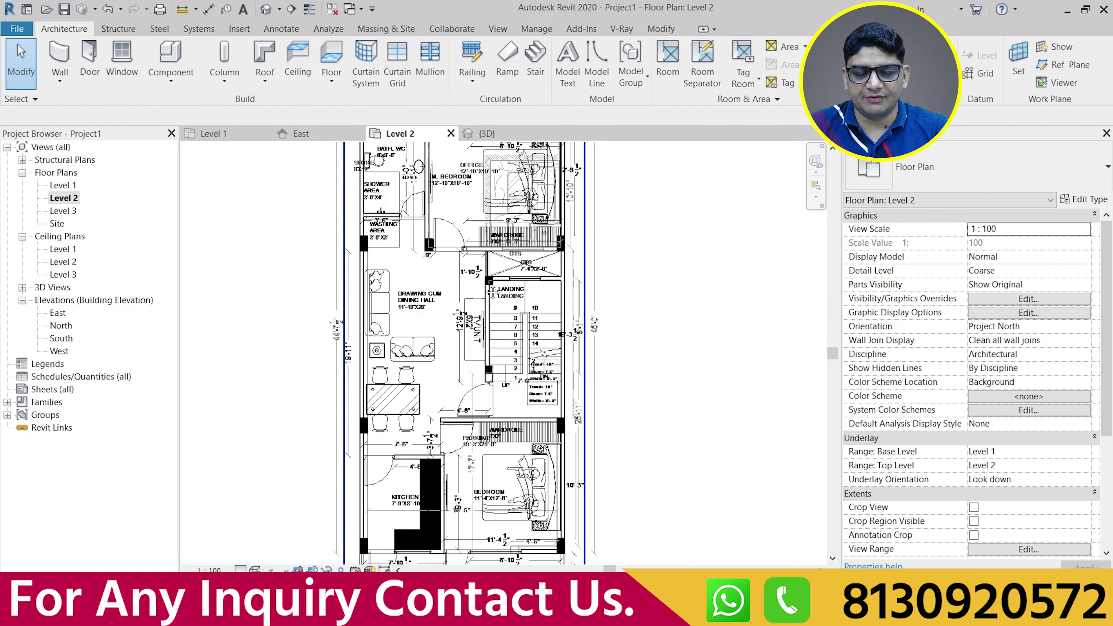
{"action": "scroll", "coordinate": [396, 312], "scroll_direction": "up", "scroll_amount": 1}
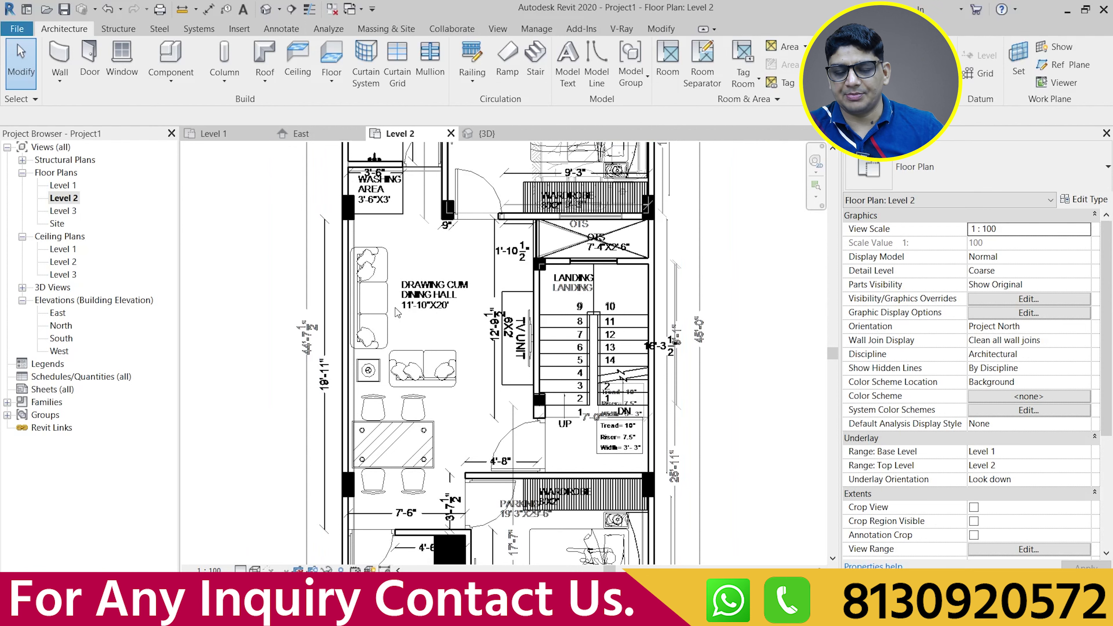
{"action": "scroll", "coordinate": [396, 312], "scroll_direction": "down", "scroll_amount": 2}
{"action": "scroll", "coordinate": [397, 312], "scroll_direction": "down", "scroll_amount": 1}
{"action": "scroll", "coordinate": [396, 312], "scroll_direction": "down", "scroll_amount": 2}
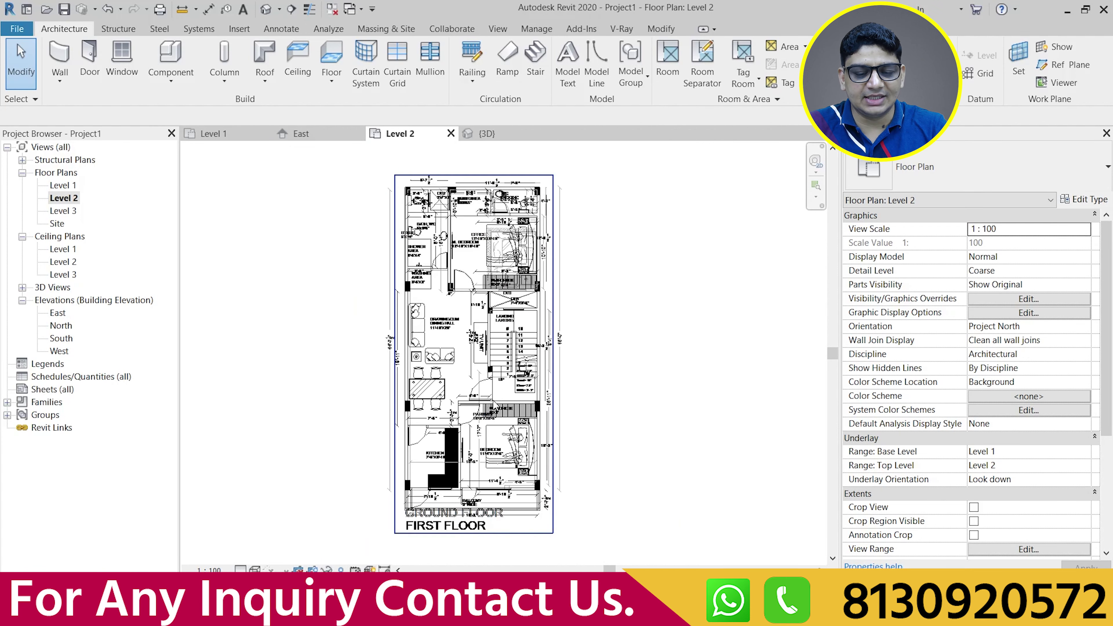
{"action": "key", "text": "alt+Tab"}
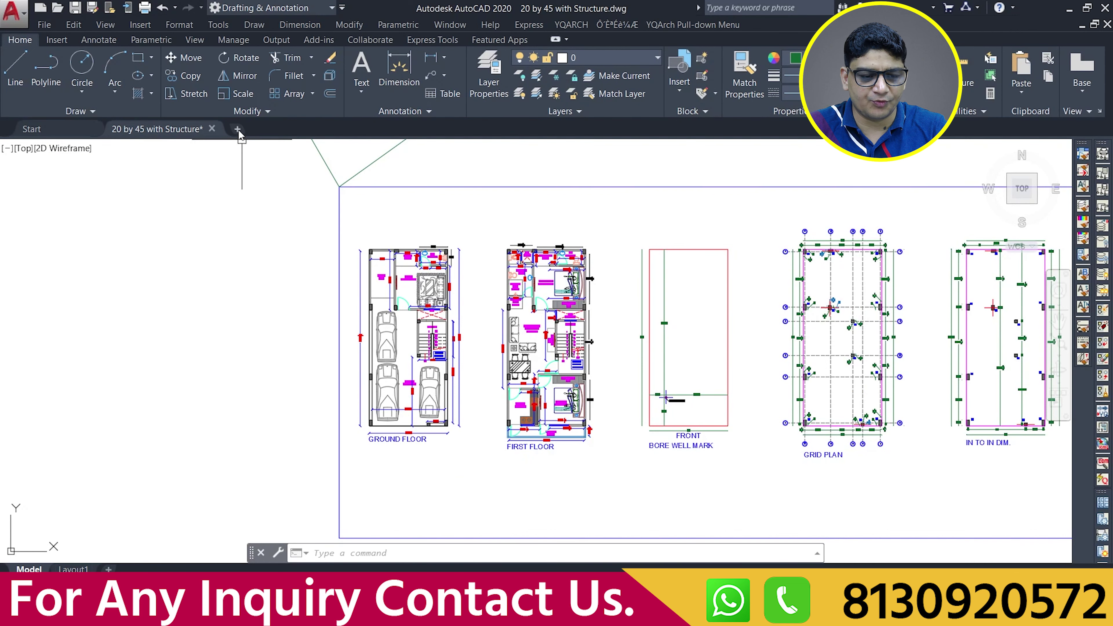
Open the GF and FF drawings from the AutoCAD start page's recent documents
{"action": "left_click", "coordinate": [32, 130]}
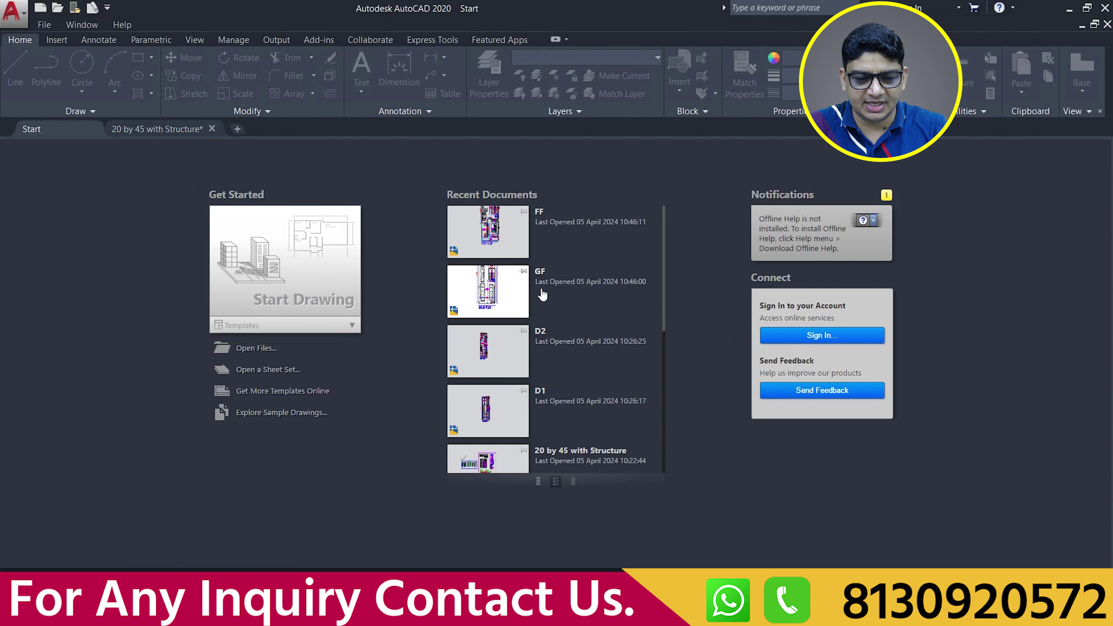
{"action": "left_click", "coordinate": [492, 293]}
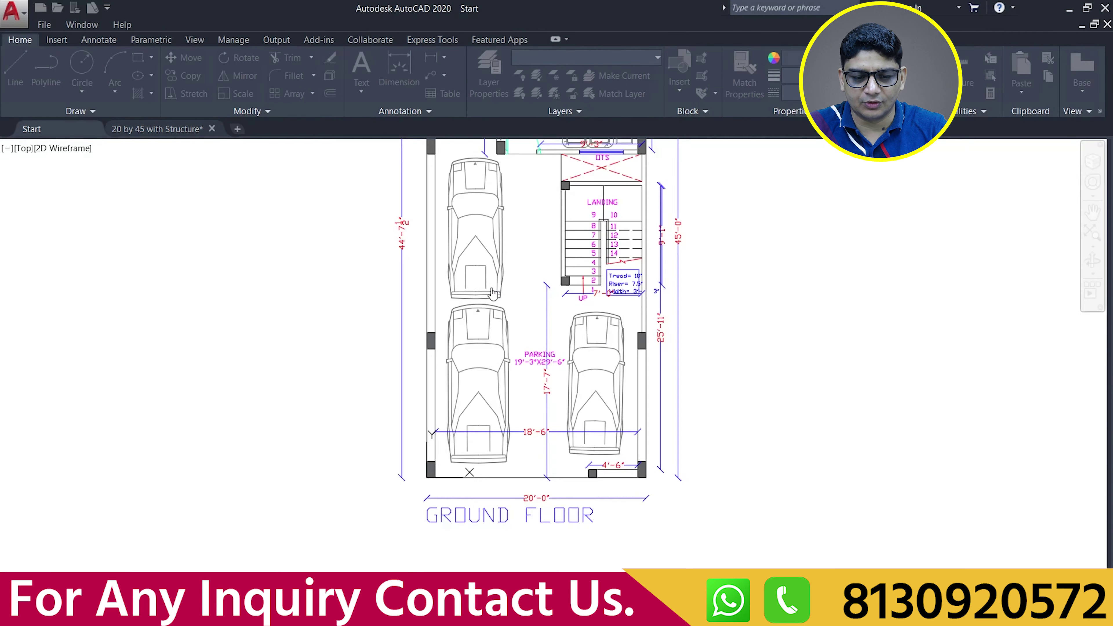
{"action": "left_click", "coordinate": [66, 131]}
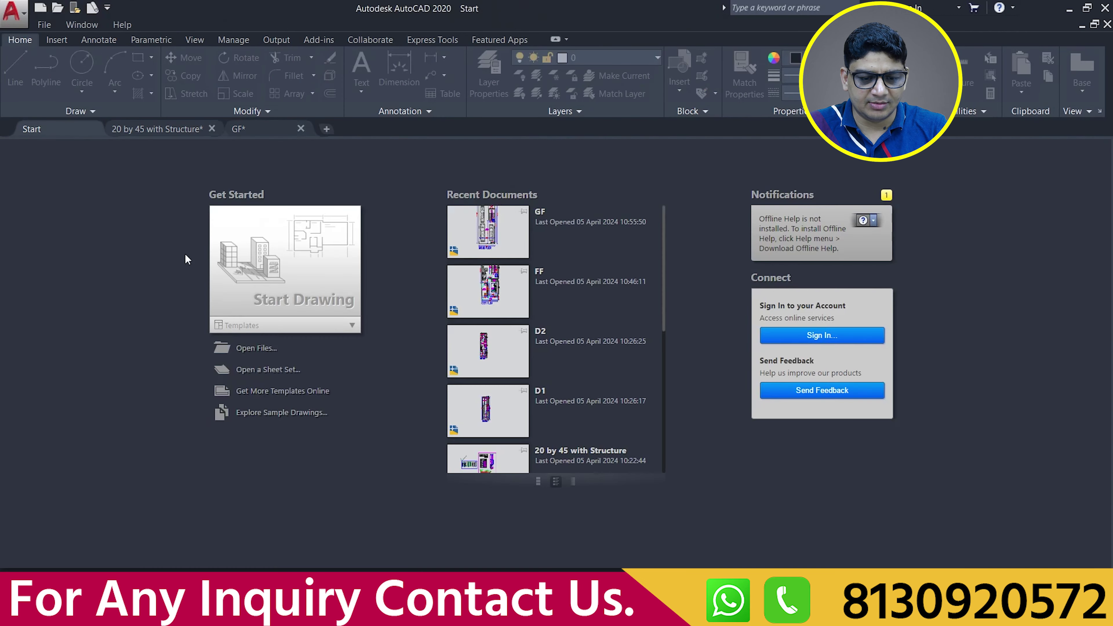
{"action": "left_click", "coordinate": [489, 297]}
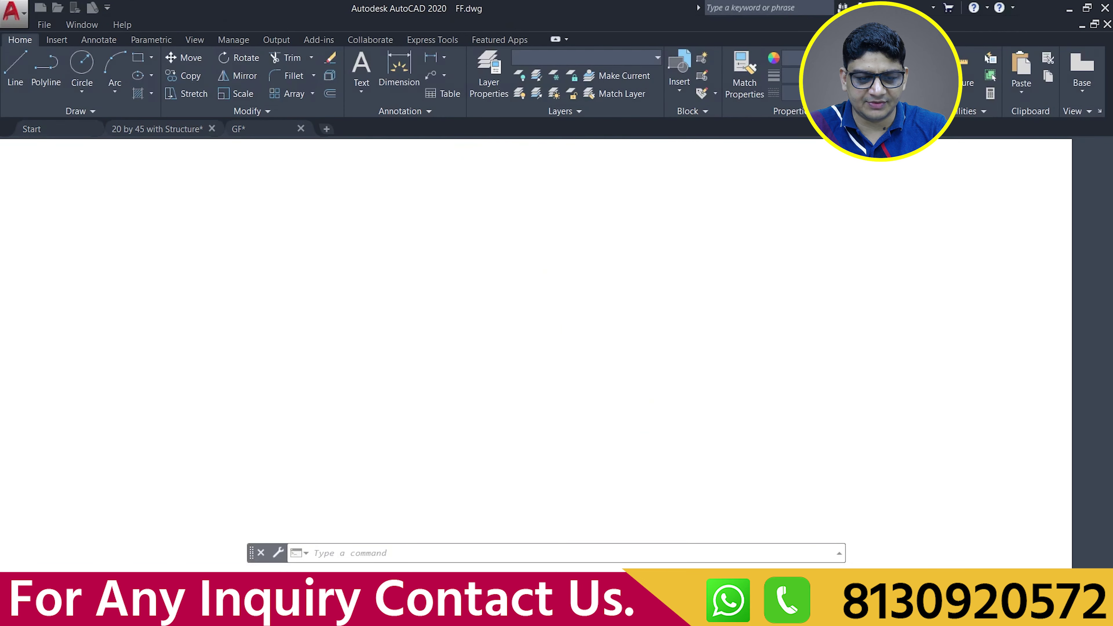
Look over the FF plan's wash area, bath, drawing hall, stairs, kitchen, bedroom and balcony
{"action": "scroll", "coordinate": [546, 317], "scroll_direction": "up", "scroll_amount": 3}
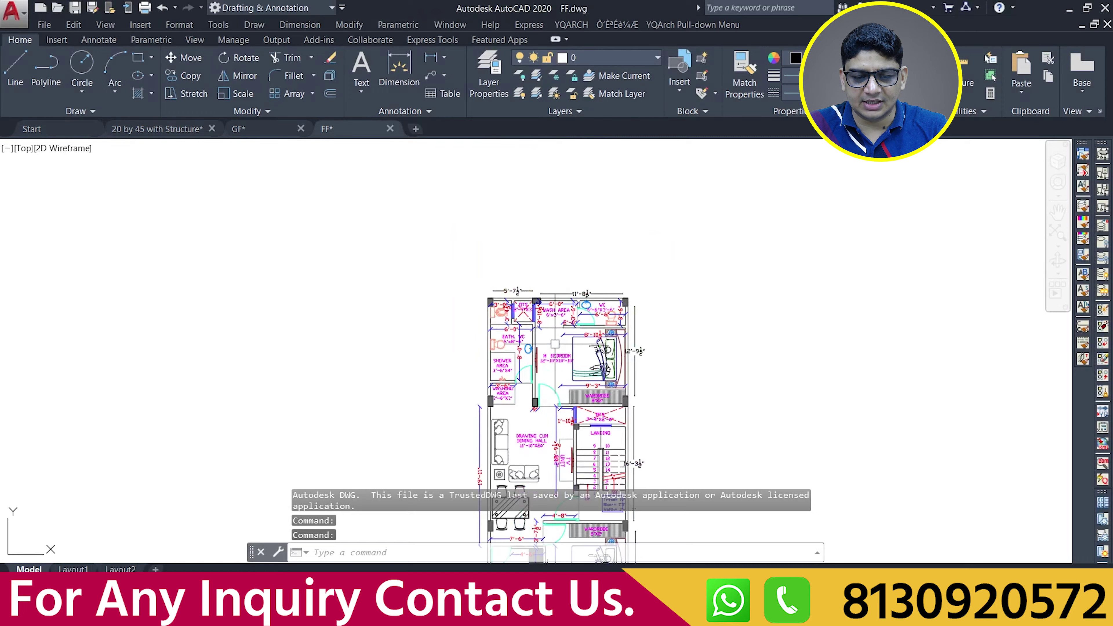
{"action": "scroll", "coordinate": [542, 276], "scroll_direction": "up", "scroll_amount": 7}
{"action": "middle_click_drag", "start_coordinate": [542, 276], "coordinate": [542, 451]}
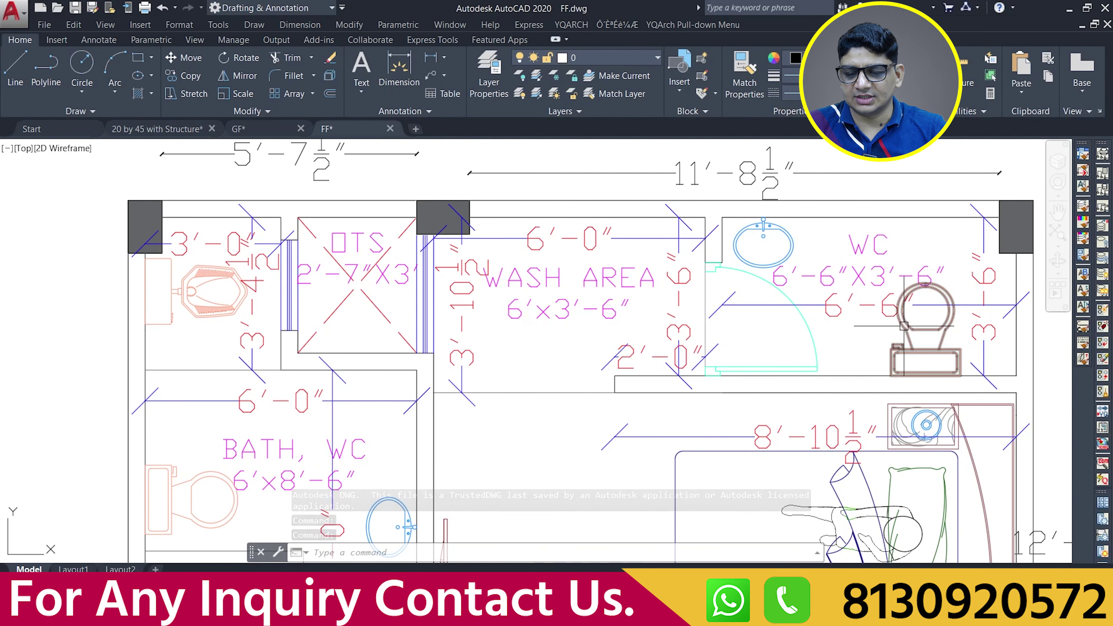
{"action": "scroll", "coordinate": [630, 346], "scroll_direction": "down", "scroll_amount": 2}
{"action": "scroll", "coordinate": [629, 347], "scroll_direction": "down", "scroll_amount": 3}
{"action": "scroll", "coordinate": [630, 346], "scroll_direction": "down", "scroll_amount": 1}
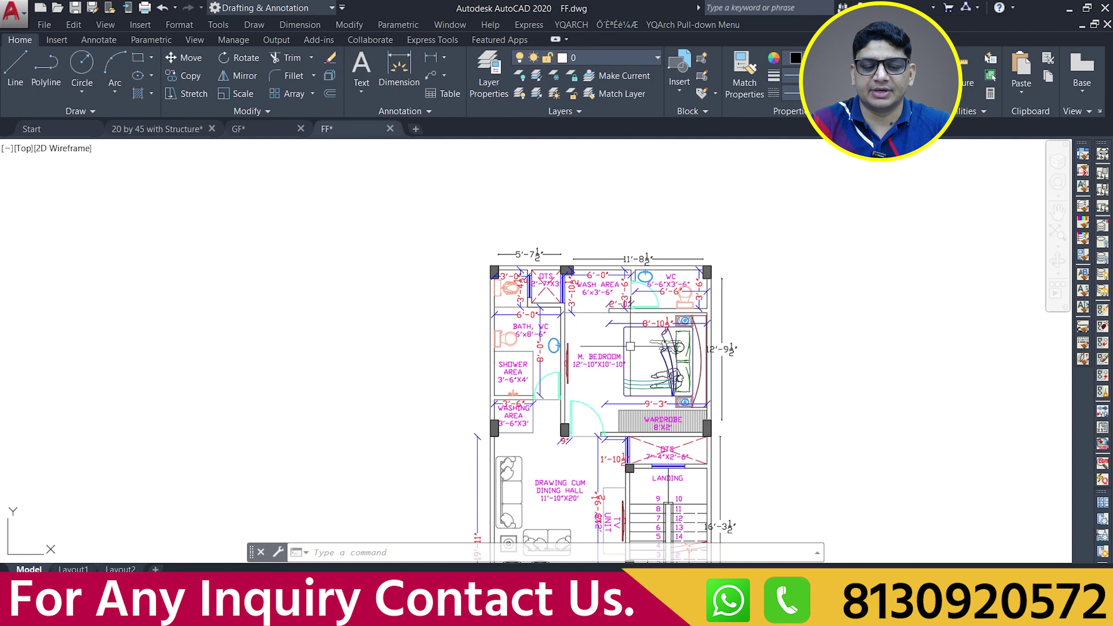
{"action": "middle_click_drag", "start_coordinate": [630, 346], "coordinate": [516, 204]}
{"action": "scroll", "coordinate": [531, 254], "scroll_direction": "up", "scroll_amount": 3}
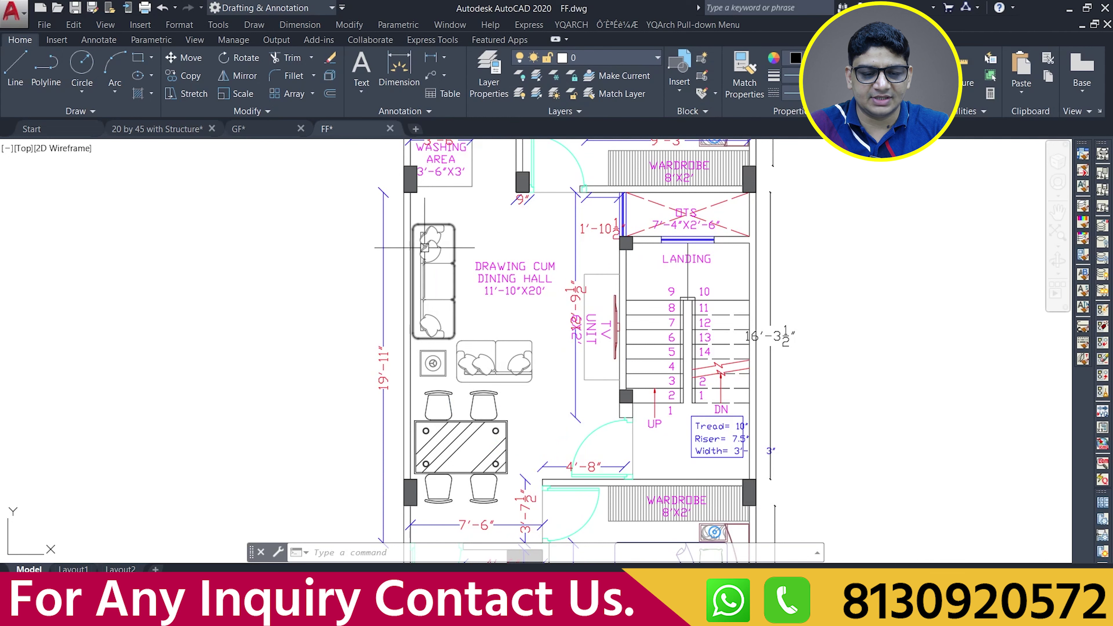
{"action": "scroll", "coordinate": [424, 247], "scroll_direction": "down", "scroll_amount": 2}
{"action": "middle_click_drag", "start_coordinate": [424, 247], "coordinate": [444, 150]}
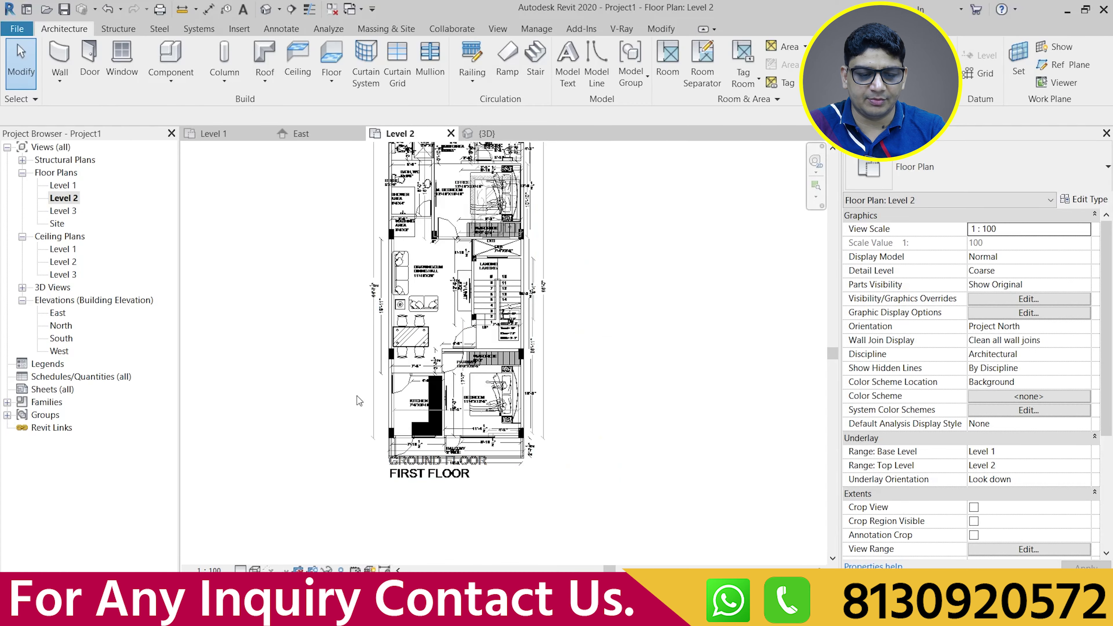
{"action": "scroll", "coordinate": [409, 405], "scroll_direction": "up", "scroll_amount": 3}
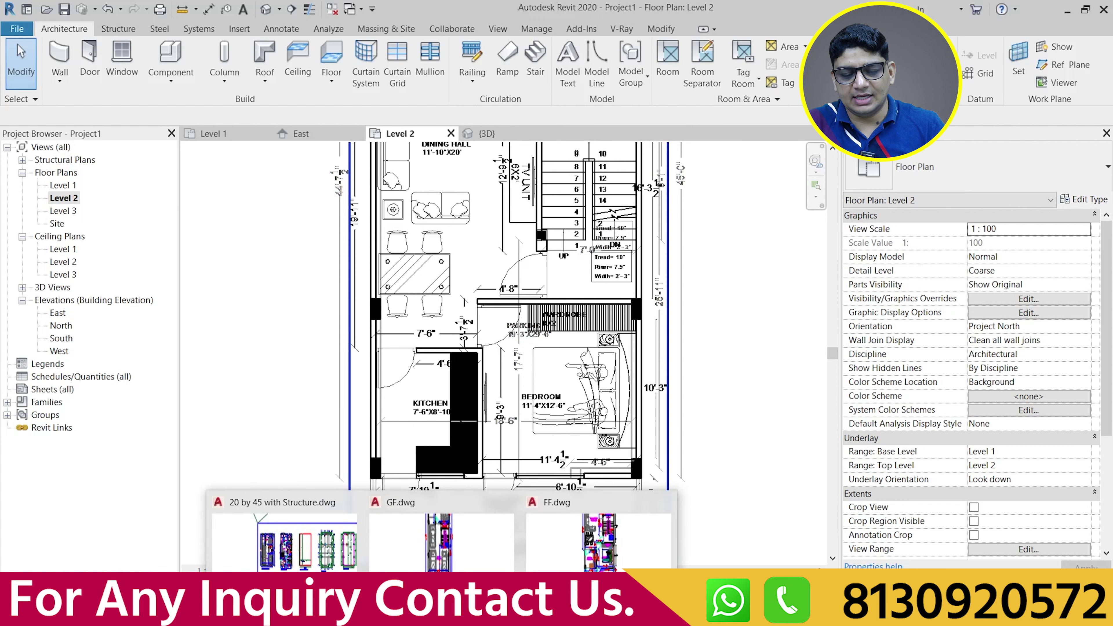
Bring FF.dwg forward from the taskbar and zoom around the first-floor plan
{"action": "left_click", "coordinate": [559, 549]}
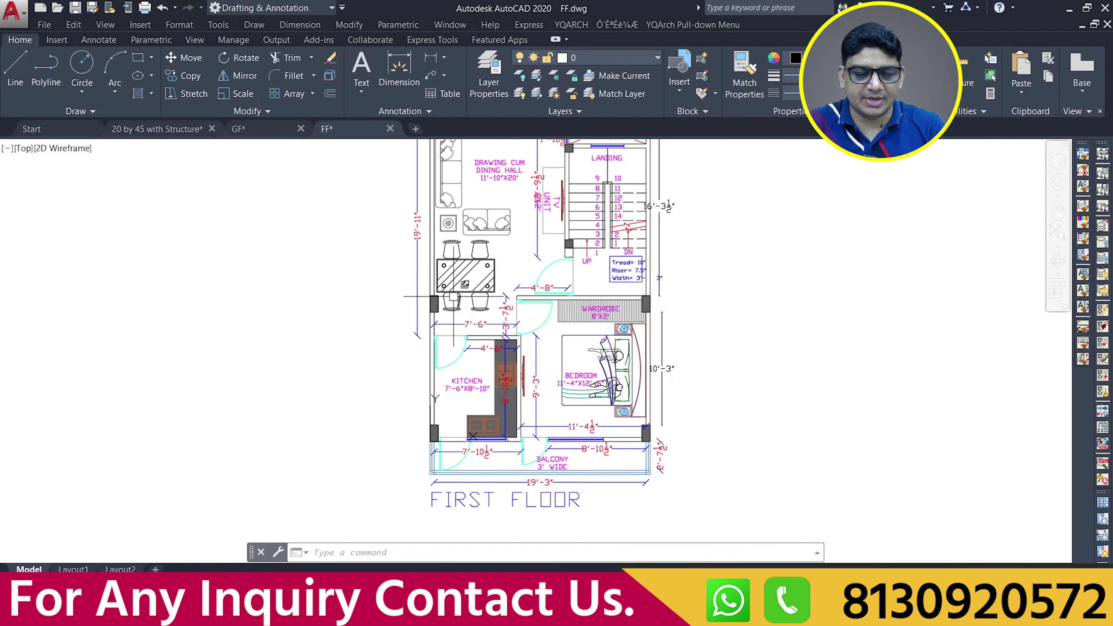
{"action": "scroll", "coordinate": [425, 409], "scroll_direction": "up", "scroll_amount": 2}
{"action": "scroll", "coordinate": [424, 409], "scroll_direction": "down", "scroll_amount": 2}
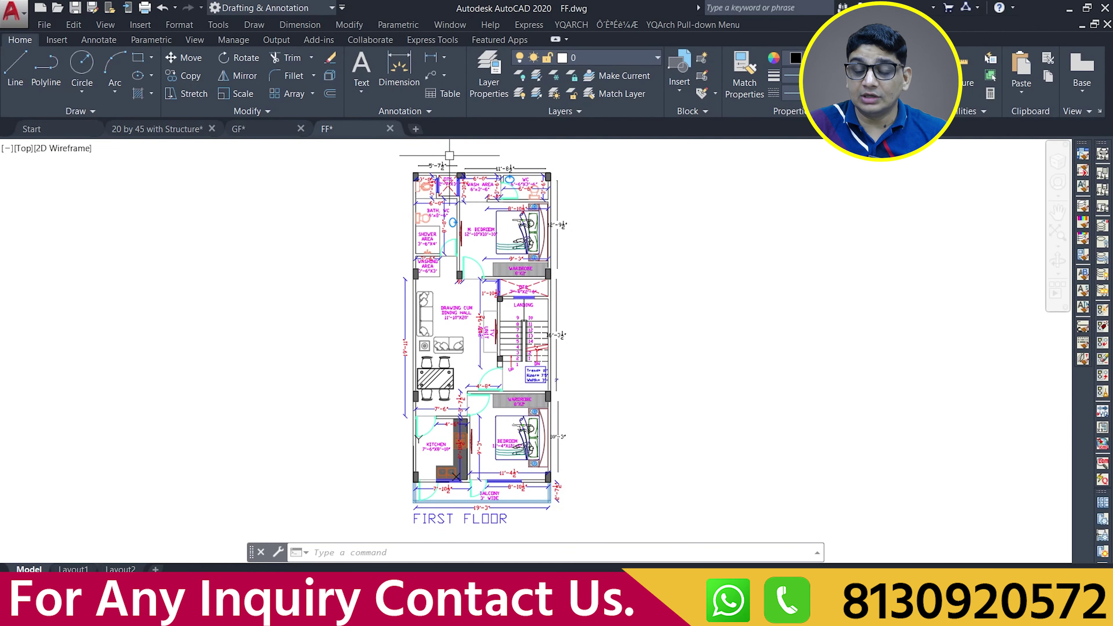
{"action": "scroll", "coordinate": [447, 205], "scroll_direction": "up", "scroll_amount": 4}
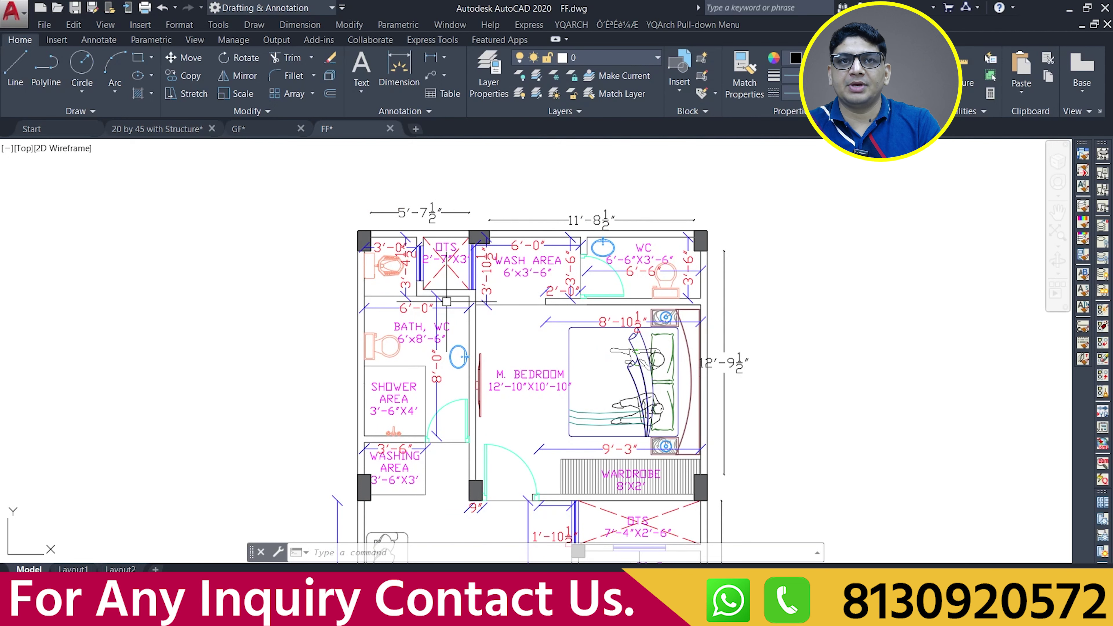
{"action": "scroll", "coordinate": [390, 182], "scroll_direction": "down", "scroll_amount": 3}
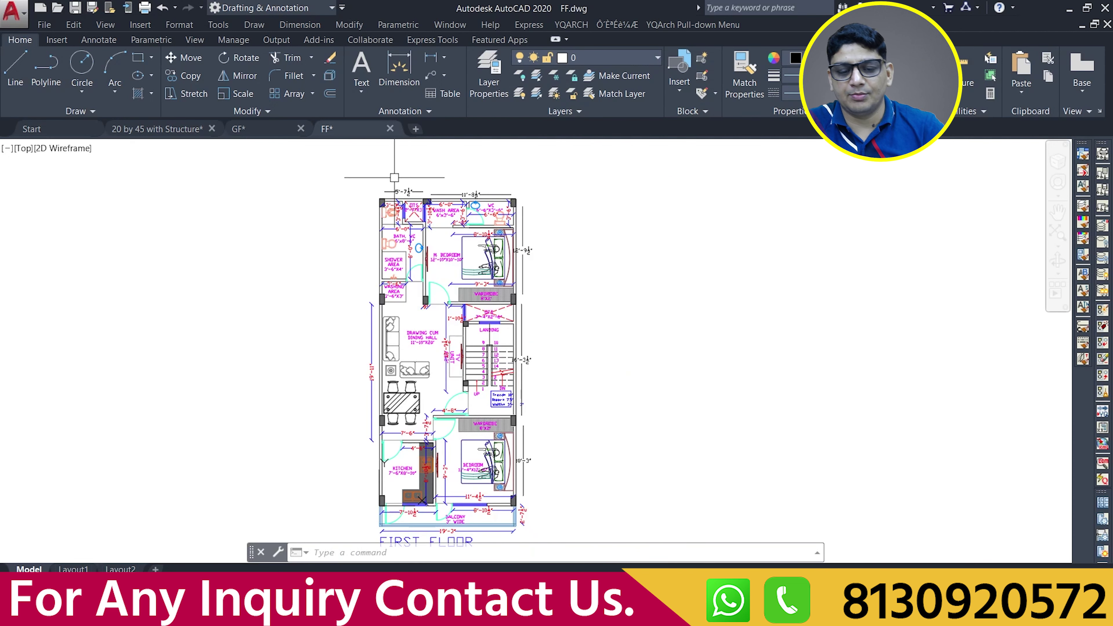
{"action": "scroll", "coordinate": [492, 368], "scroll_direction": "up", "scroll_amount": 5}
{"action": "scroll", "coordinate": [489, 365], "scroll_direction": "down", "scroll_amount": 4}
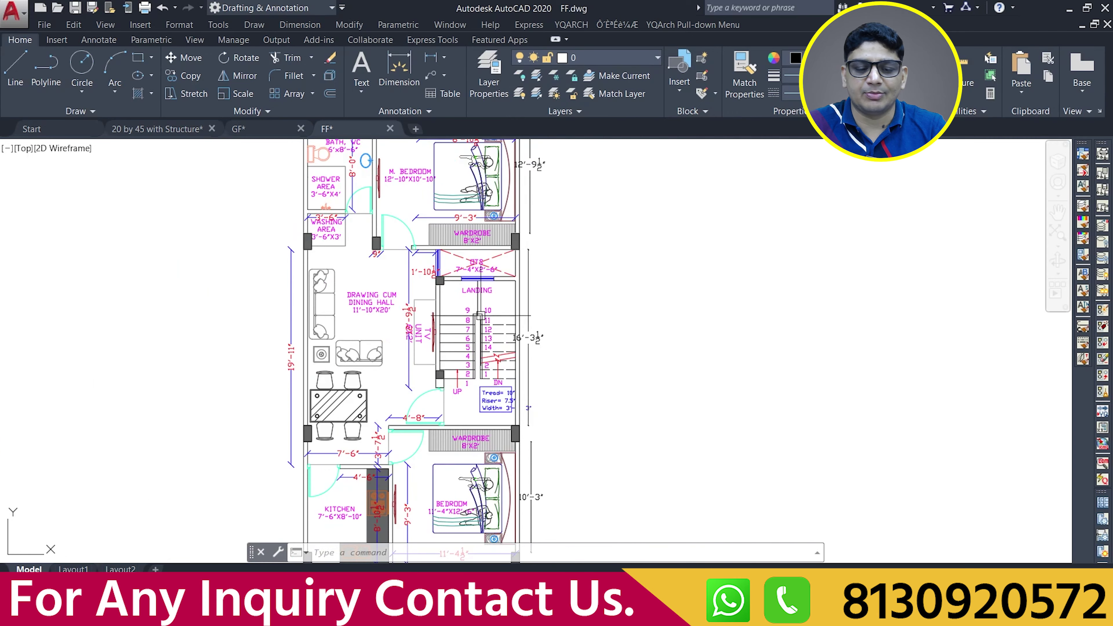
{"action": "scroll", "coordinate": [495, 385], "scroll_direction": "down", "scroll_amount": 1}
{"action": "scroll", "coordinate": [498, 402], "scroll_direction": "down", "scroll_amount": 1}
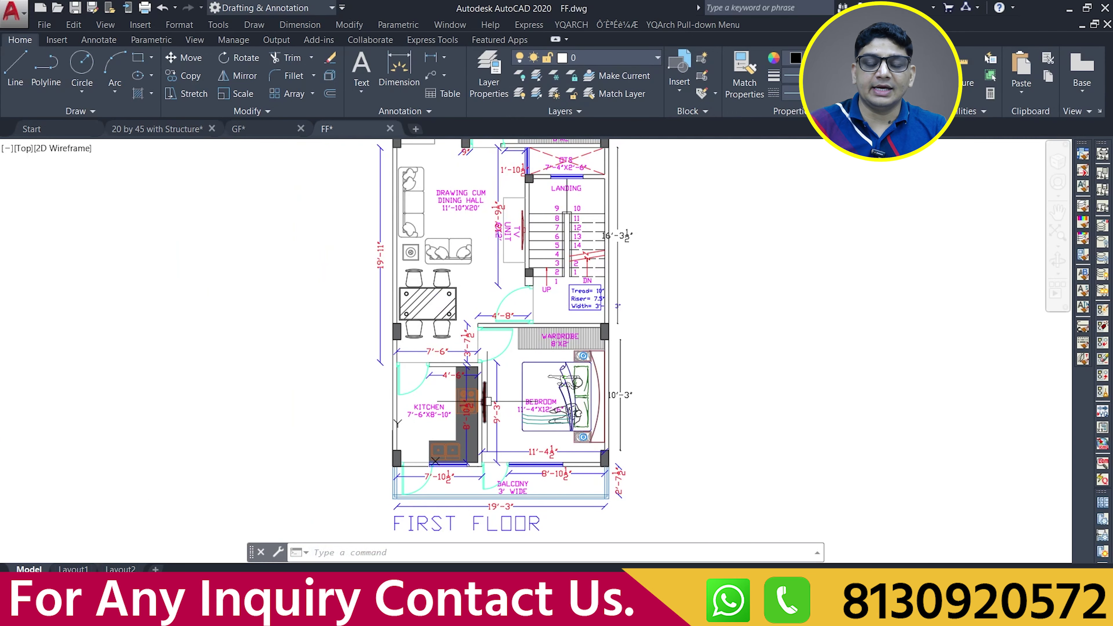